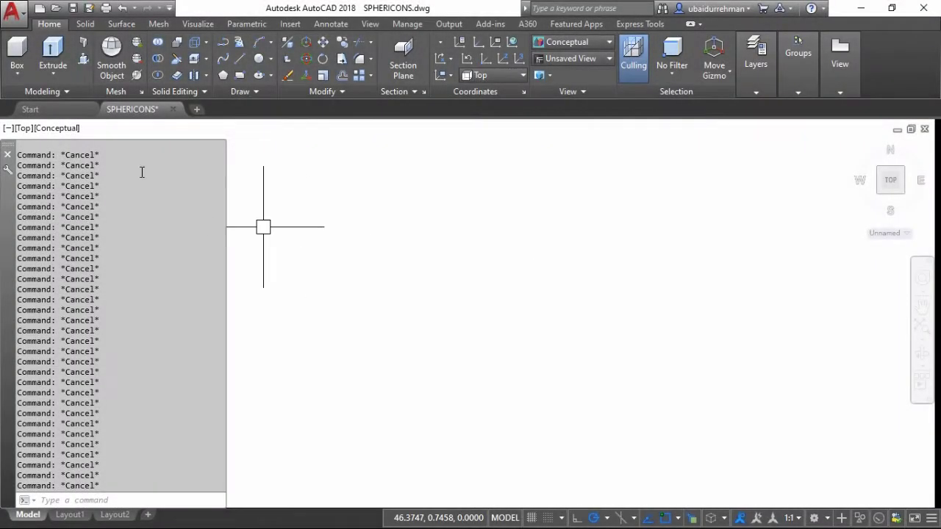
# Switch the viewport to the 2D Wireframe visual style and the SE Isometric view.
pyautogui.click(66, 130)
pyautogui.click(99, 156)
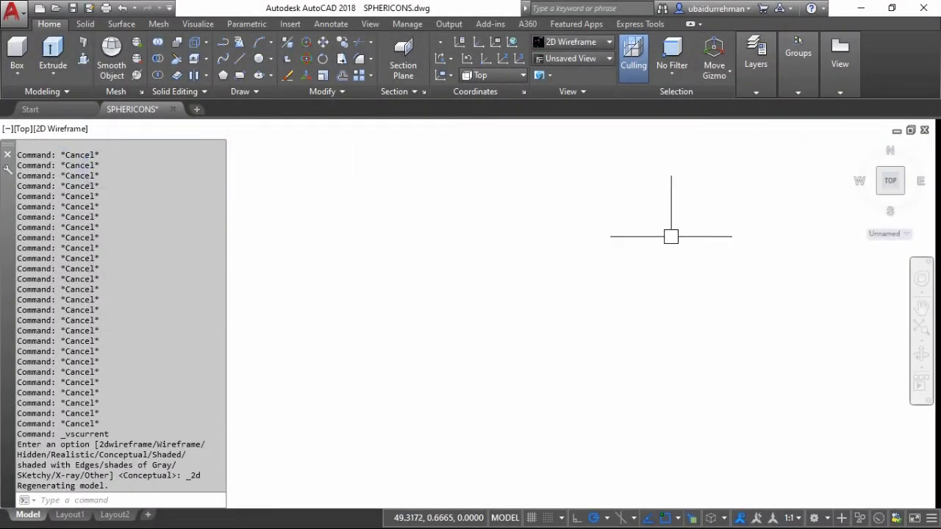
pyautogui.click(902, 194)
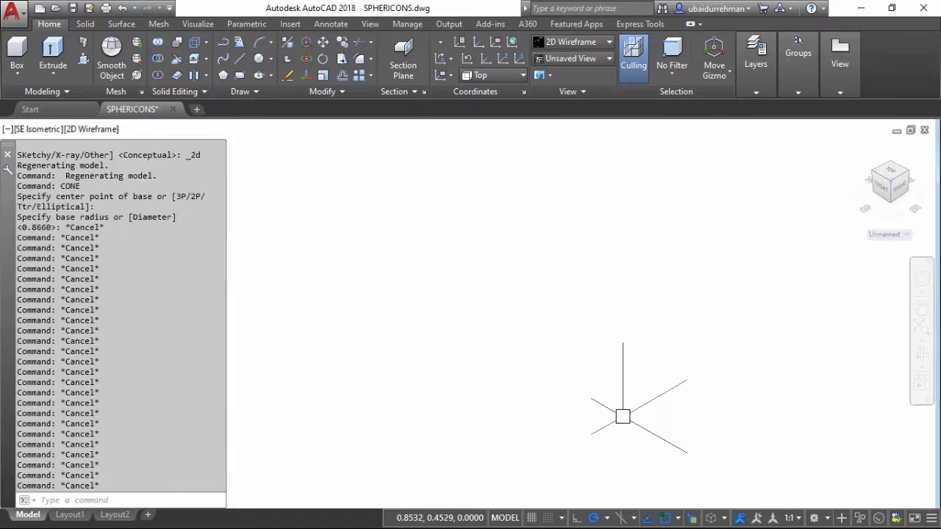
# Create a cone with a base radius of 0.866 and a height of 1.5.
pyautogui.write('CONE')
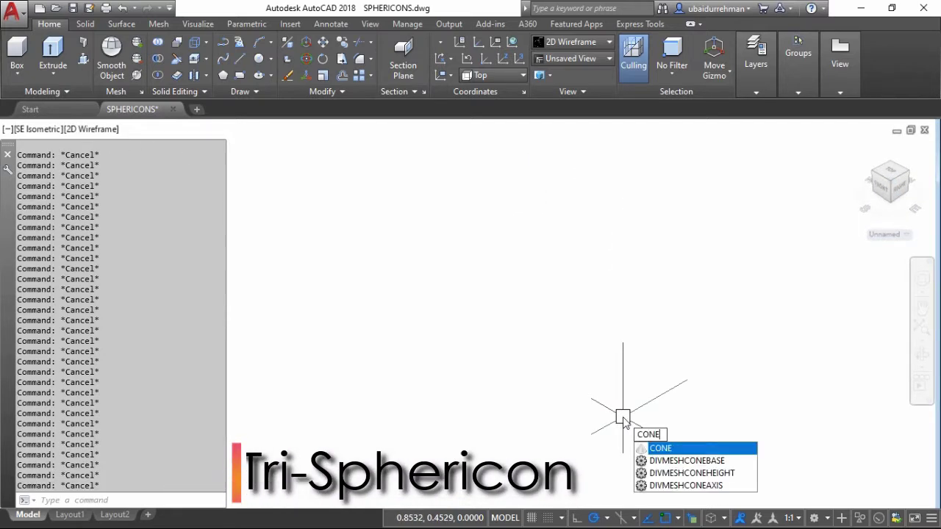
pyautogui.press('Return')
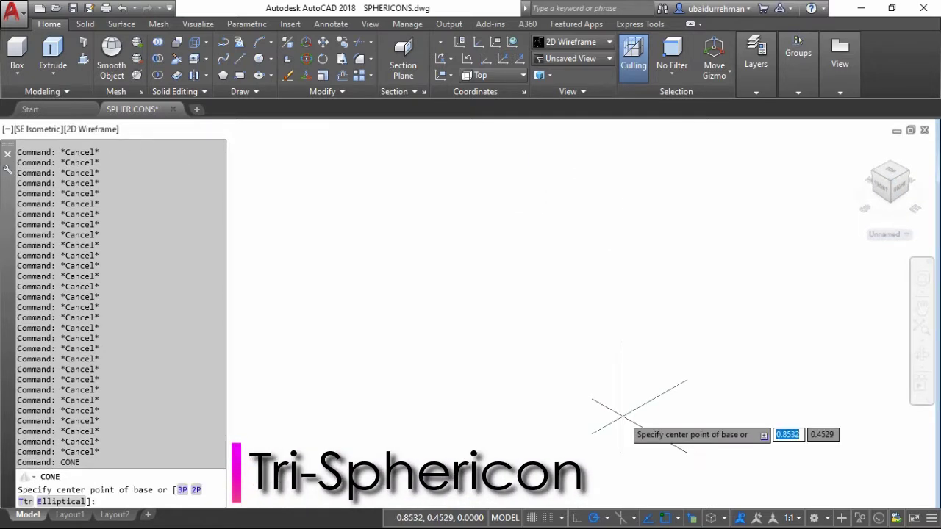
pyautogui.click(546, 317)
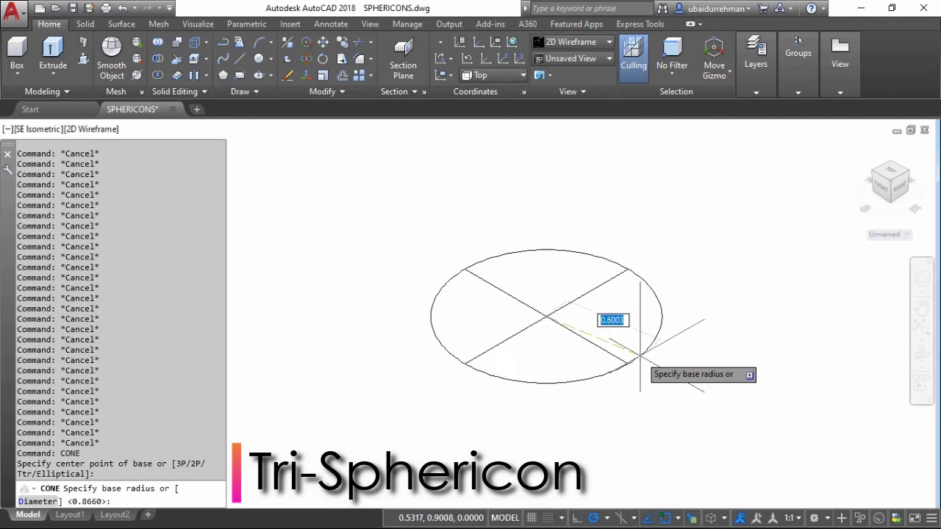
pyautogui.write('0.')
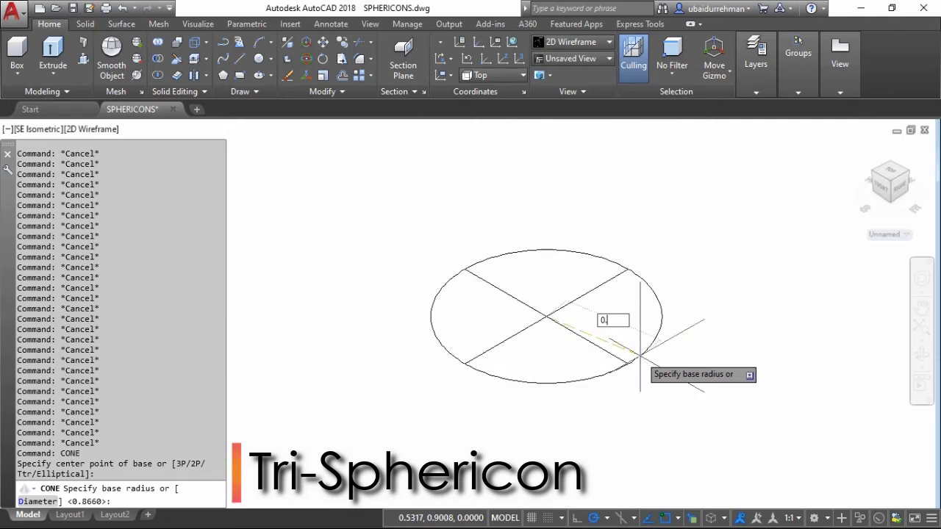
pyautogui.write('866')
pyautogui.press('Return')
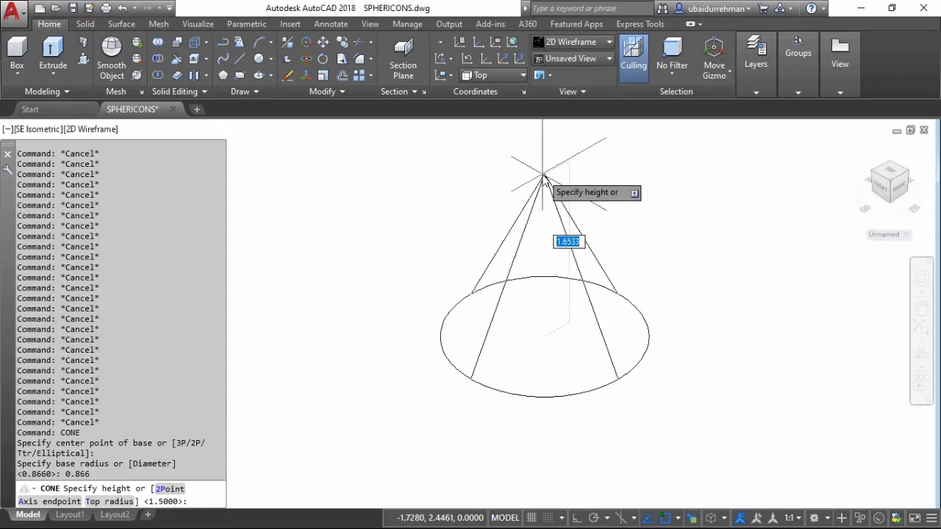
pyautogui.press('Return')
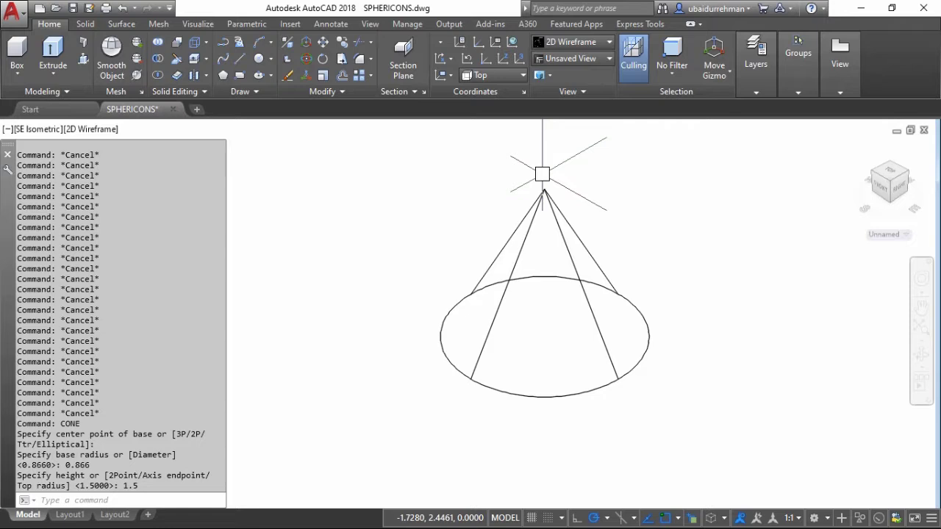
# Fit the cone in the viewport and display it in the Conceptual visual style.
pyautogui.middleClick(544, 259)
pyautogui.middleClick(544, 259)
pyautogui.scroll(2, 418, 344)
pyautogui.moveTo(417, 343); pyautogui.dragTo(479, 312, button='middle')
pyautogui.click(115, 130)
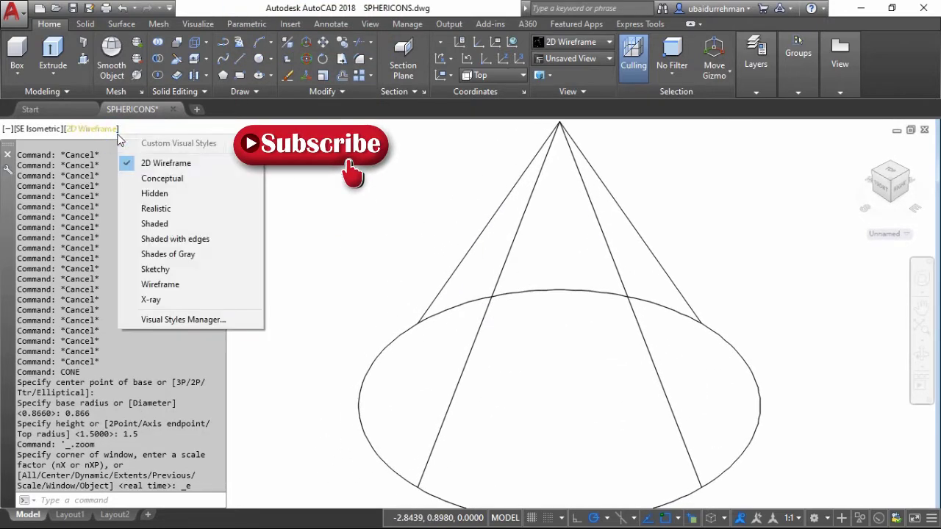
pyautogui.click(140, 179)
# Set the preset Top view as the current view.
pyautogui.write('v')
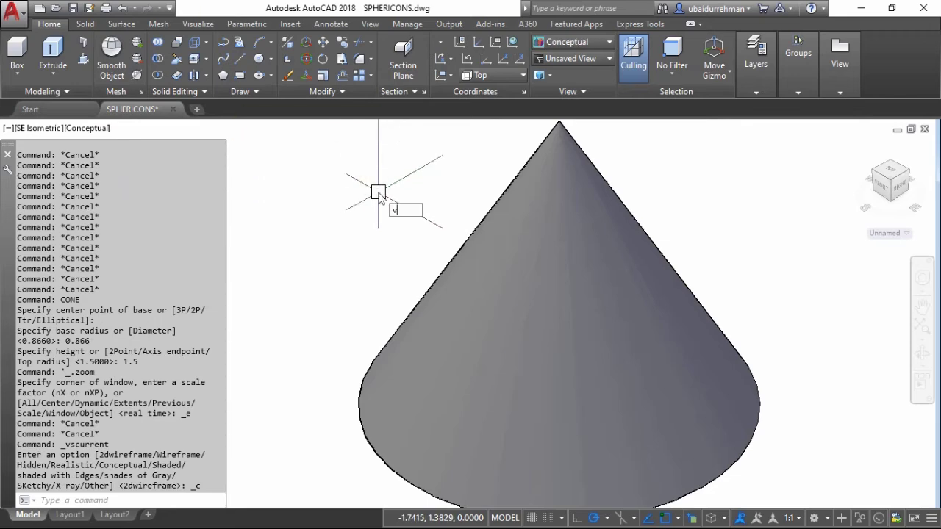
pyautogui.press('Return')
pyautogui.click(334, 218)
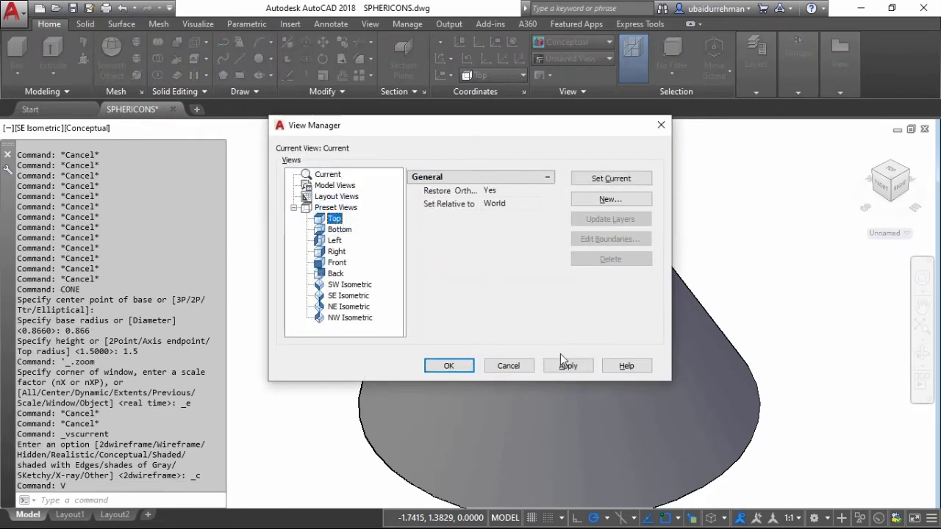
pyautogui.click(564, 362)
pyautogui.click(449, 365)
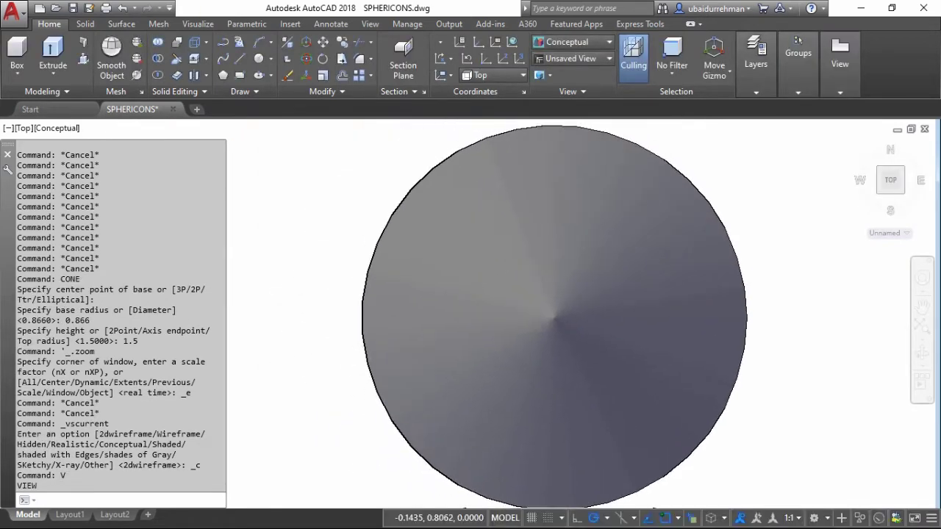
# Slice the cone in half along its east-west diameter, keeping both sides.
pyautogui.write('SLICE')
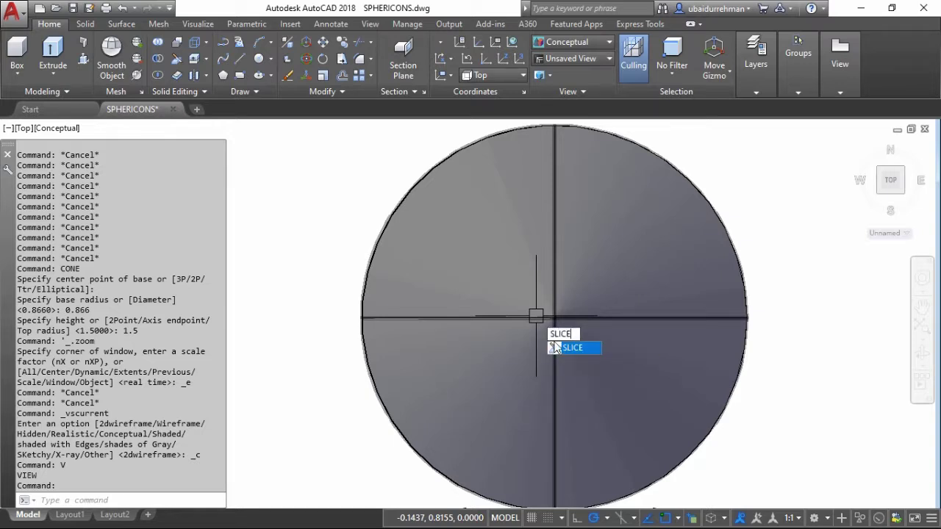
pyautogui.press('Return')
pyautogui.click(737, 280)
pyautogui.press('Return')
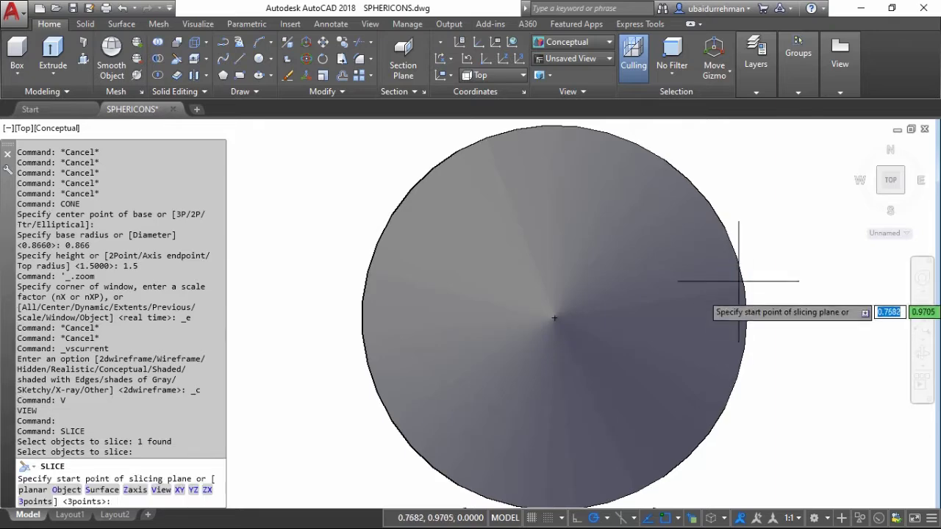
pyautogui.click(747, 319)
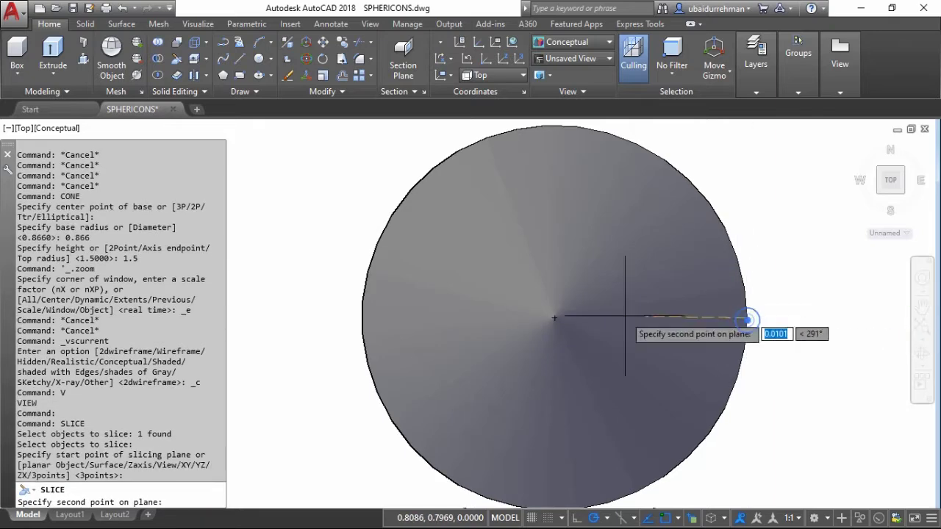
pyautogui.click(328, 318)
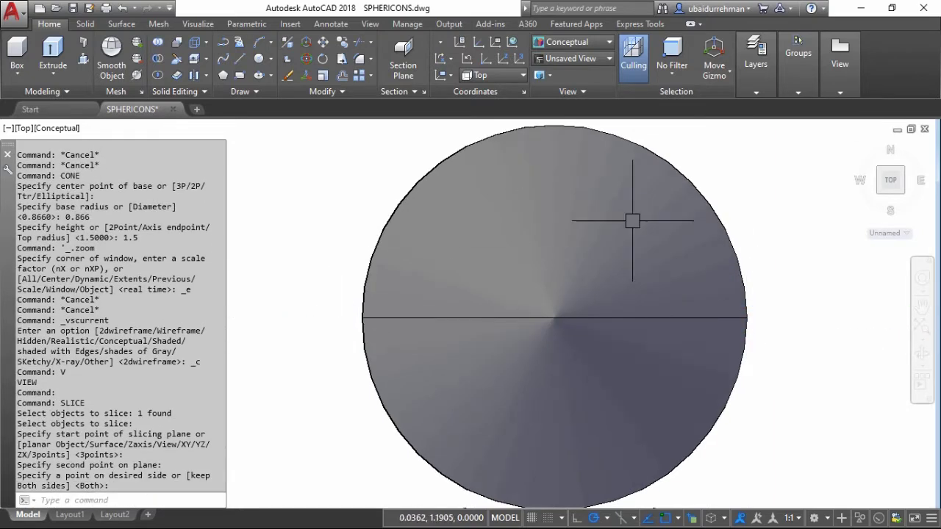
# Return to the SE Isometric view and define a new UCS beside the cone with its Z axis pointing along 270°.
pyautogui.click(903, 193)
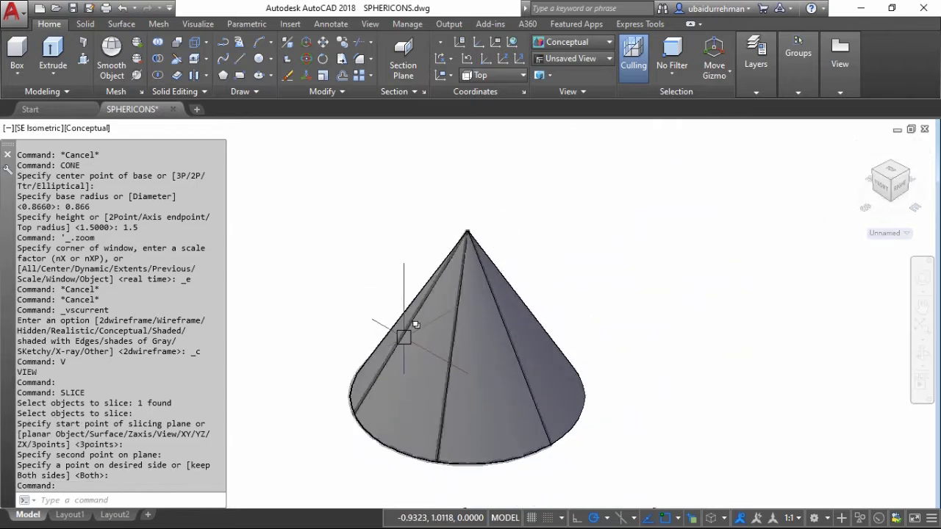
pyautogui.scroll(3, 405, 332)
pyautogui.moveTo(423, 327); pyautogui.dragTo(479, 284, button='middle')
pyautogui.press('Escape')
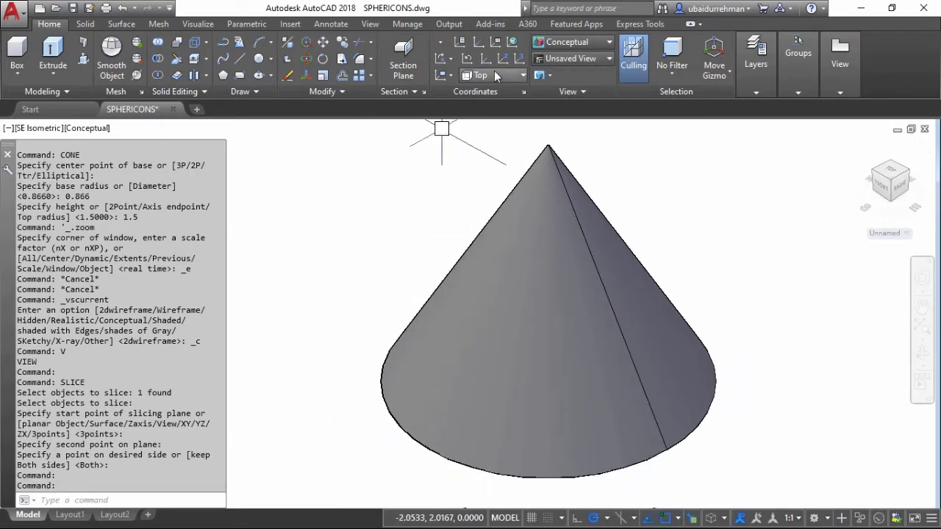
pyautogui.click(506, 57)
pyautogui.click(290, 254)
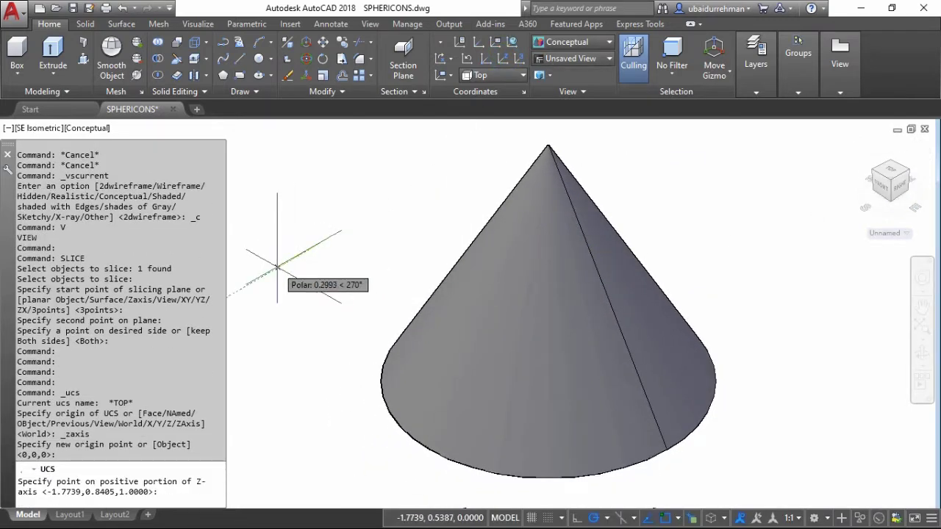
pyautogui.click(275, 268)
# Rotate the front half of the cone by 120 degrees about the centre of its base.
pyautogui.click(443, 330)
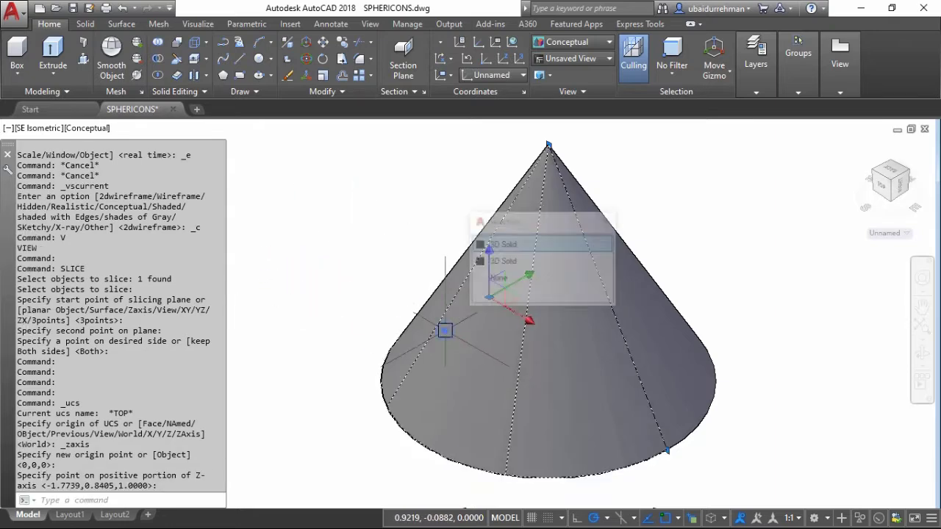
pyautogui.write('ro')
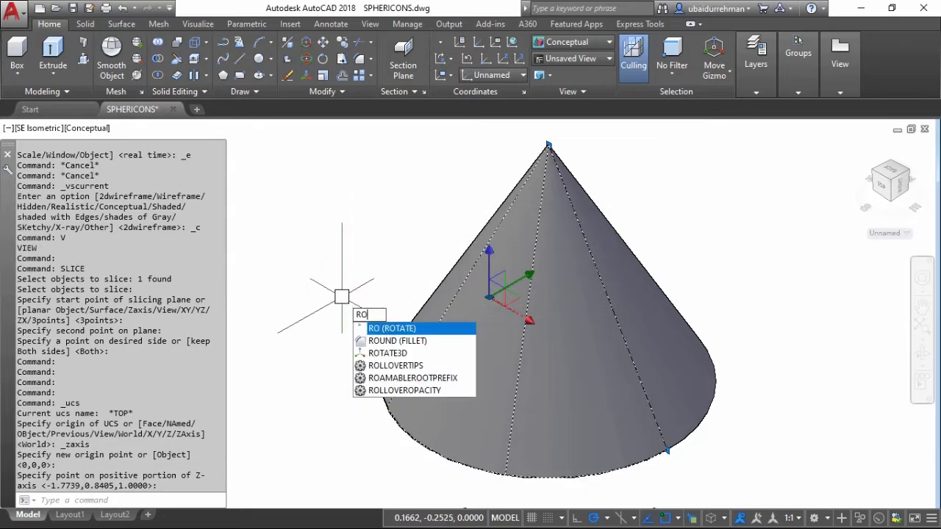
pyautogui.press('Return')
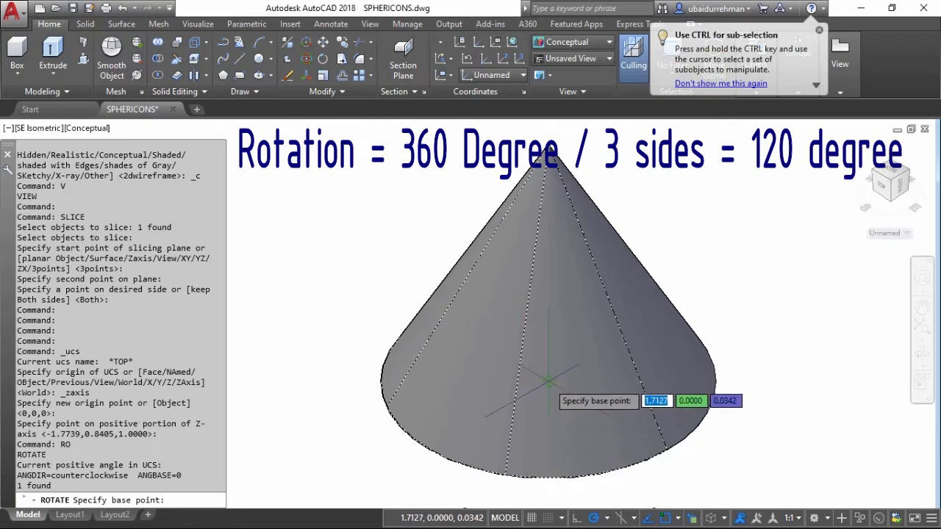
pyautogui.click(547, 380)
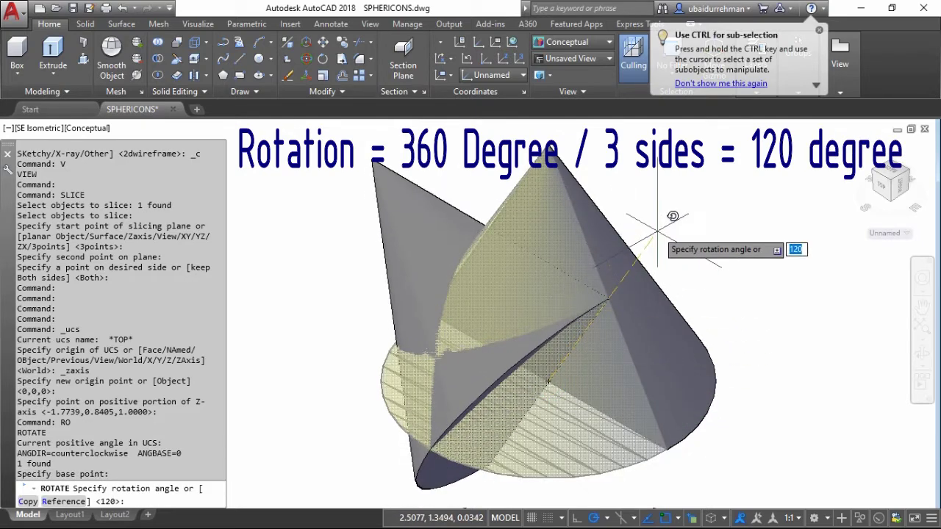
pyautogui.write('120')
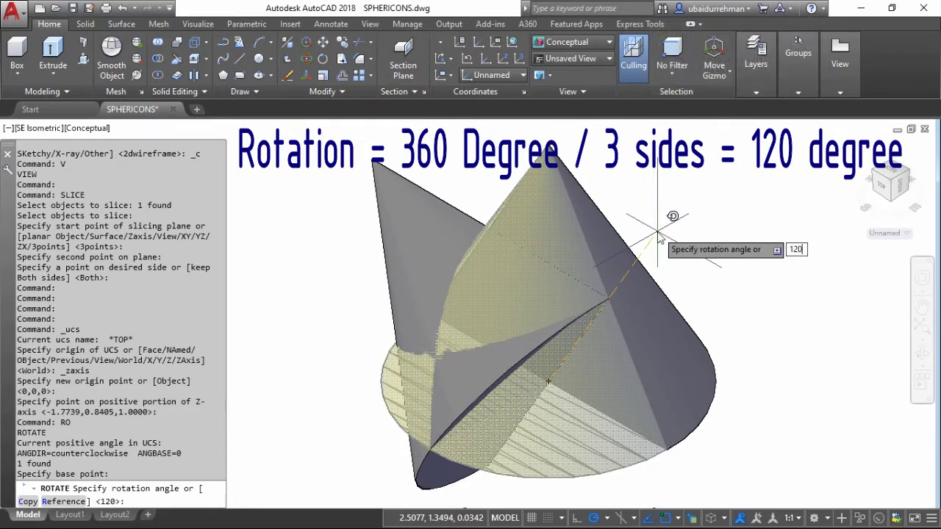
pyautogui.press('Return')
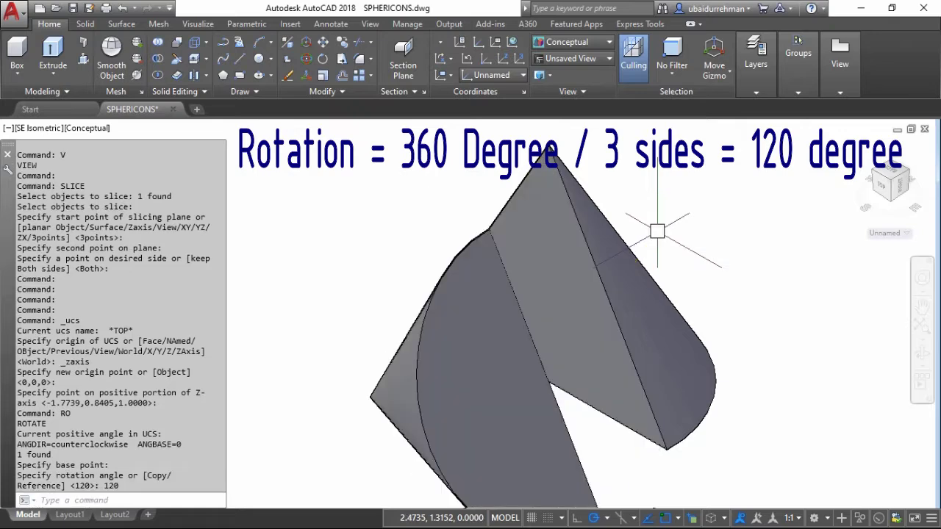
# Move the rotated half from the upper corner of its semicircular base to the apex of the other half.
pyautogui.click(418, 346)
pyautogui.write('m')
pyautogui.press('Return')
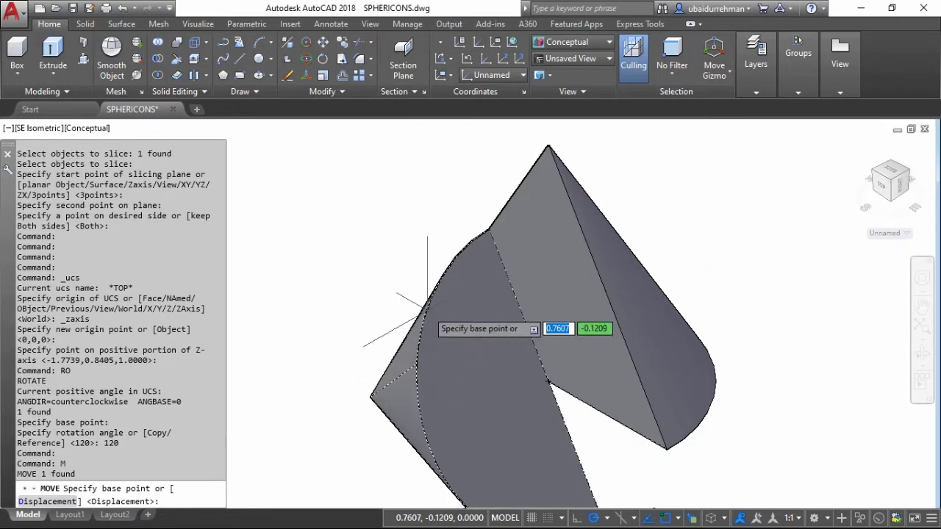
pyautogui.click(487, 229)
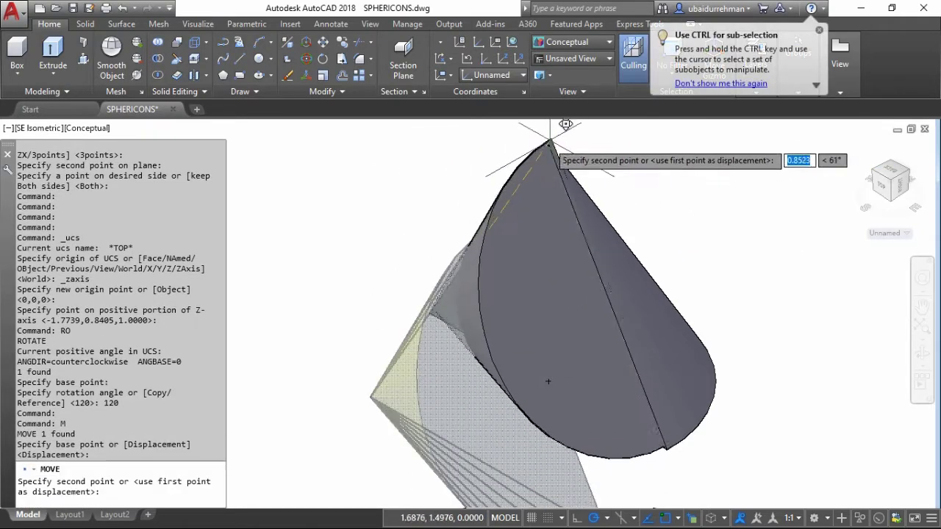
pyautogui.click(548, 147)
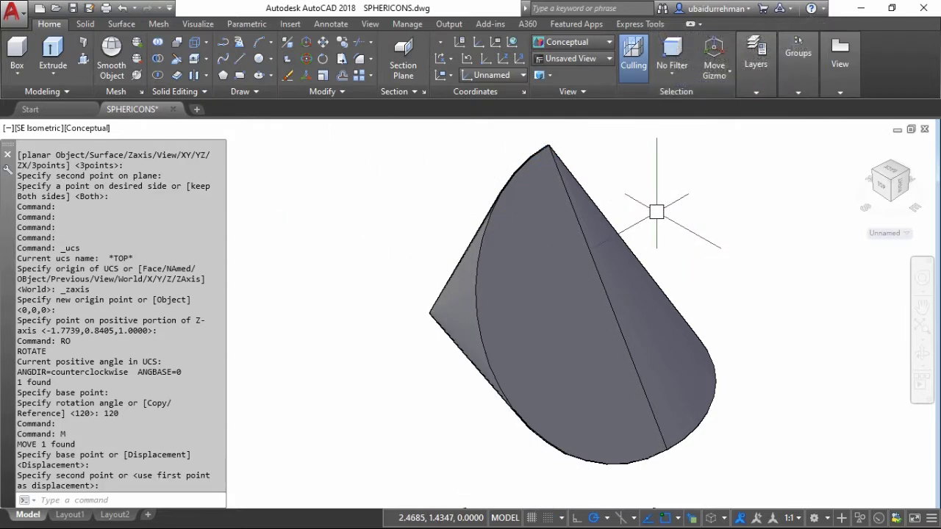
# Union the two cone halves into a single solid and check that it selects as one object.
pyautogui.press('Return')
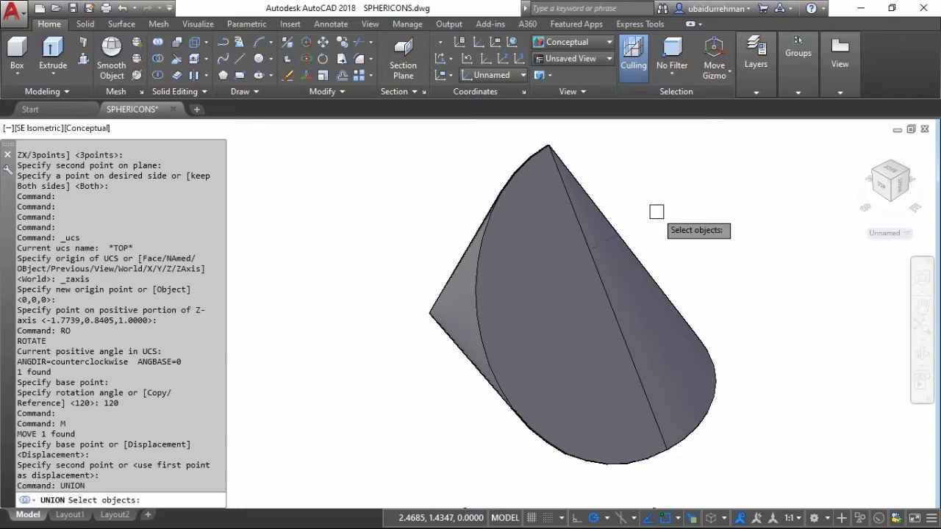
pyautogui.click(607, 254)
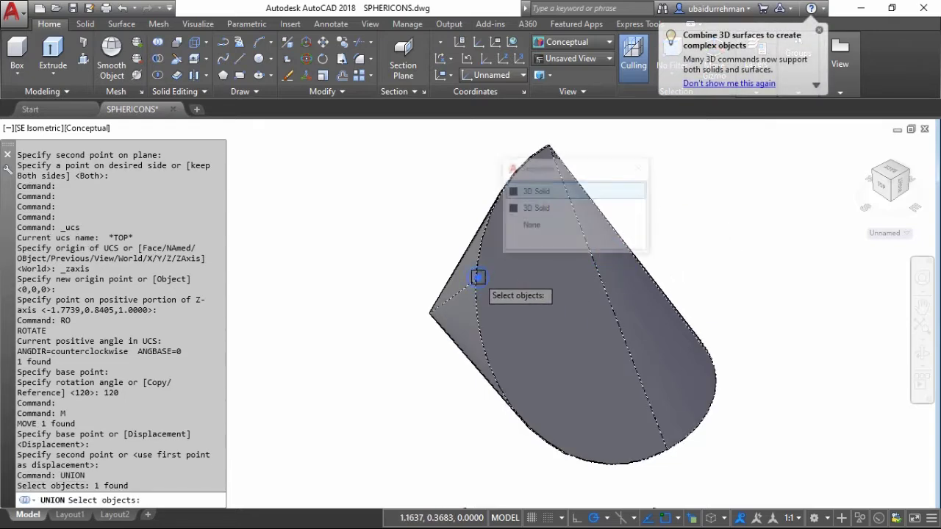
pyautogui.click(482, 276)
pyautogui.press('Return')
pyautogui.click(511, 274)
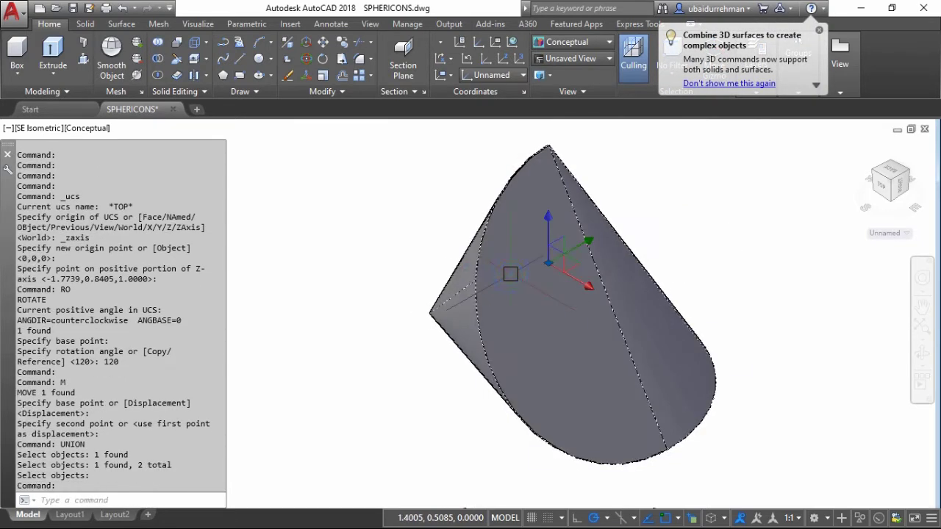
pyautogui.press('Escape')
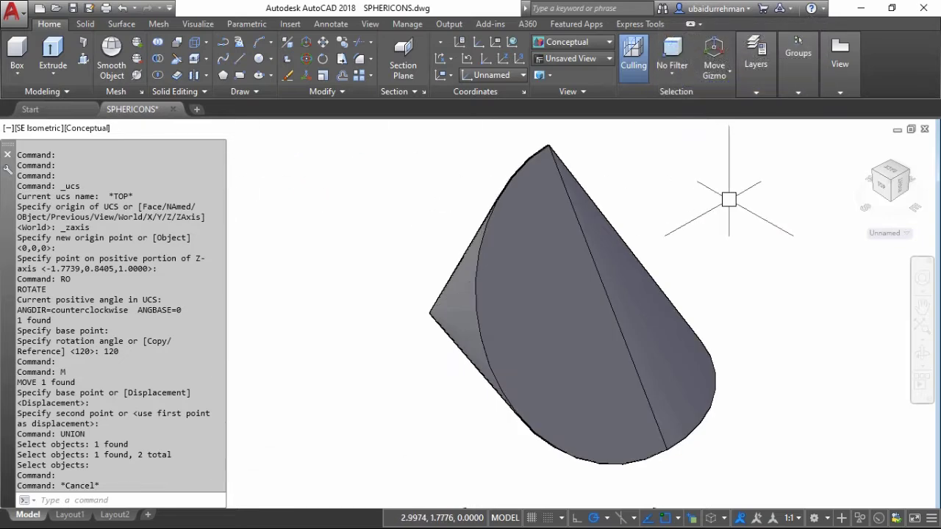
# Orbit around the joined tri-sphericon to inspect its shape.
pyautogui.write('3do')
pyautogui.press('Return')
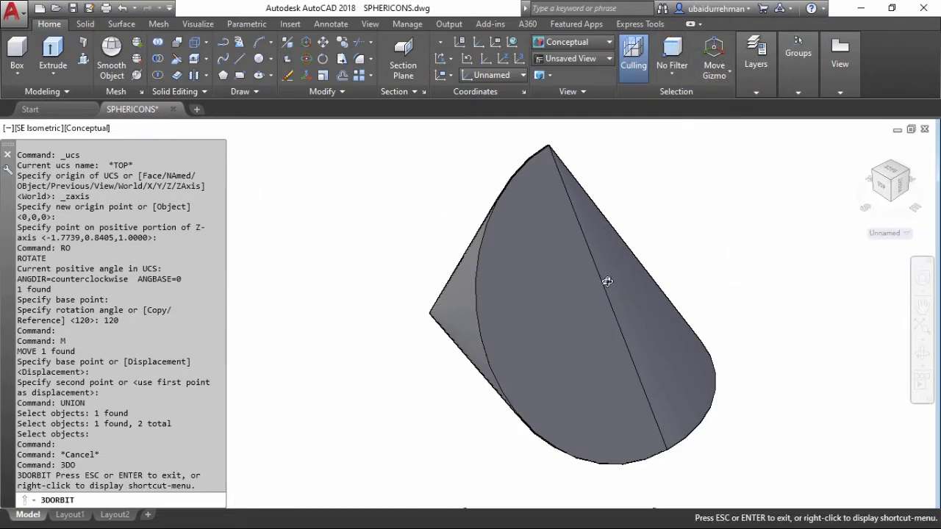
pyautogui.moveTo(607, 275); pyautogui.dragTo(624, 360)
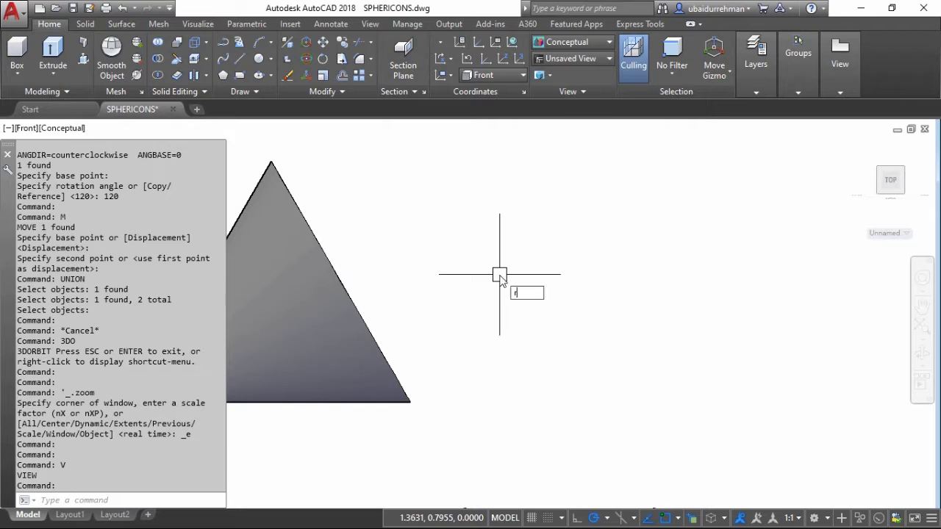
# Draw a 2 by 2 rectangle with corners filleted at radius 0.2 beside the tri-sphericon in the front view.
pyautogui.press('Return')
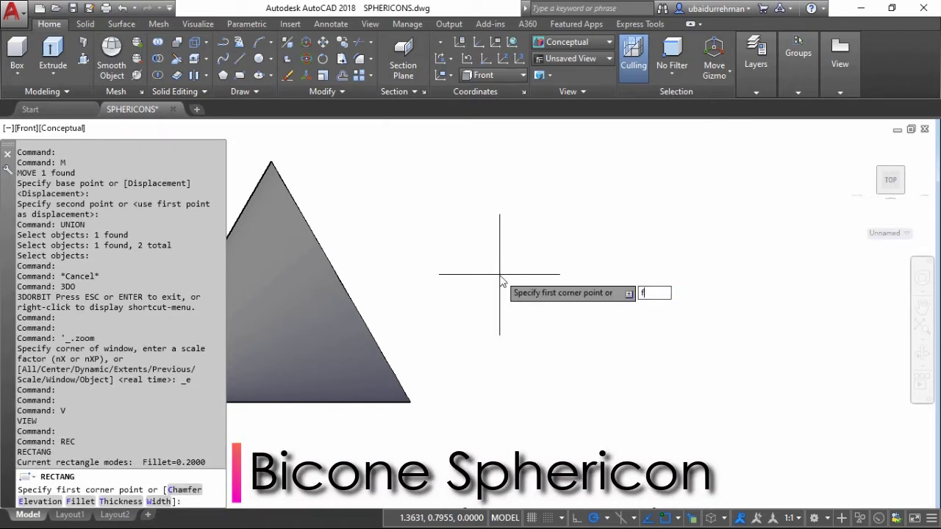
pyautogui.press('Return')
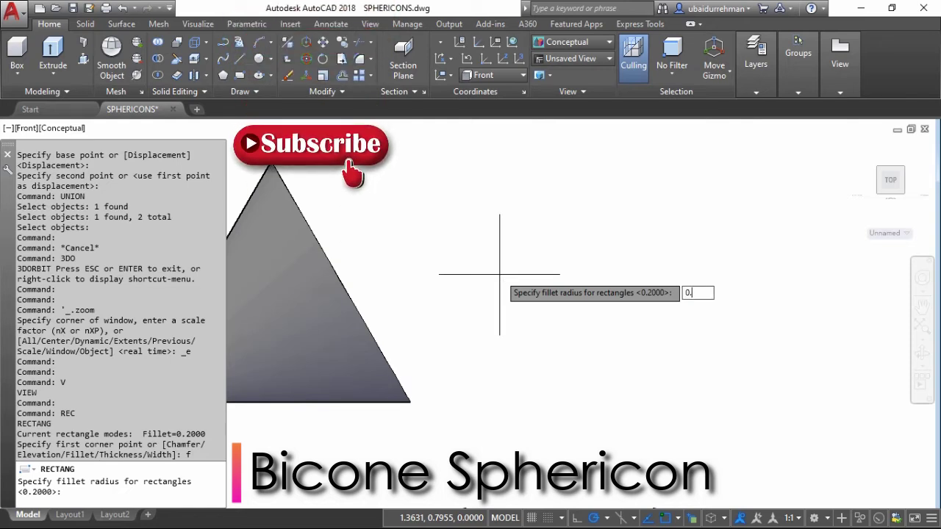
pyautogui.write('0.2')
pyautogui.press('Return')
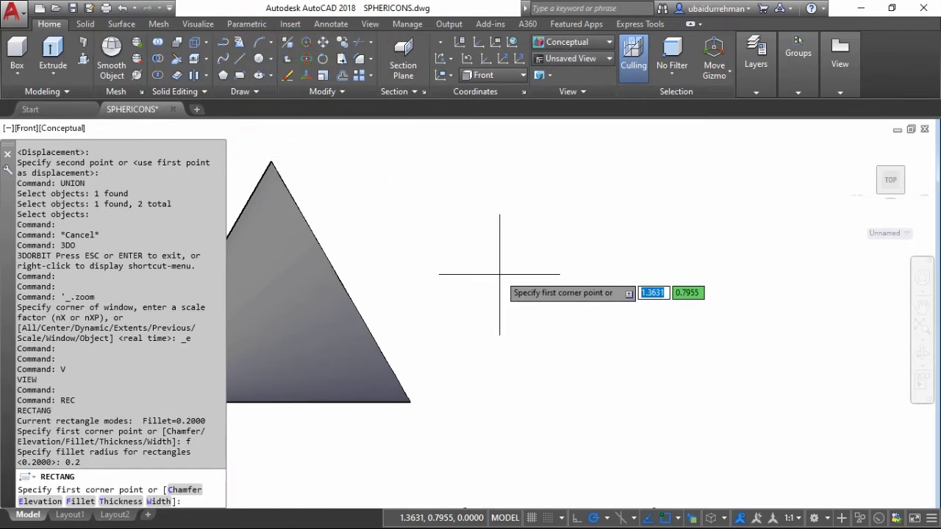
pyautogui.click(512, 164)
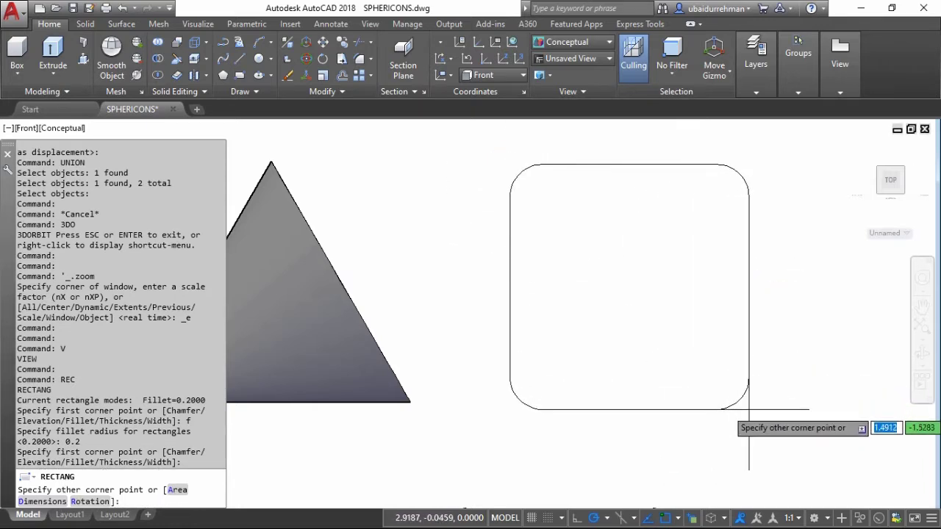
pyautogui.write('d')
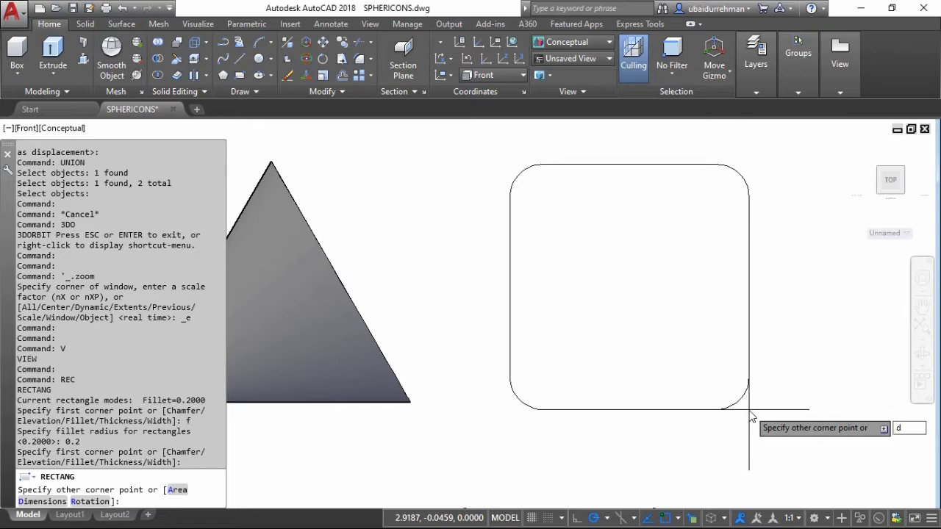
pyautogui.press('Return')
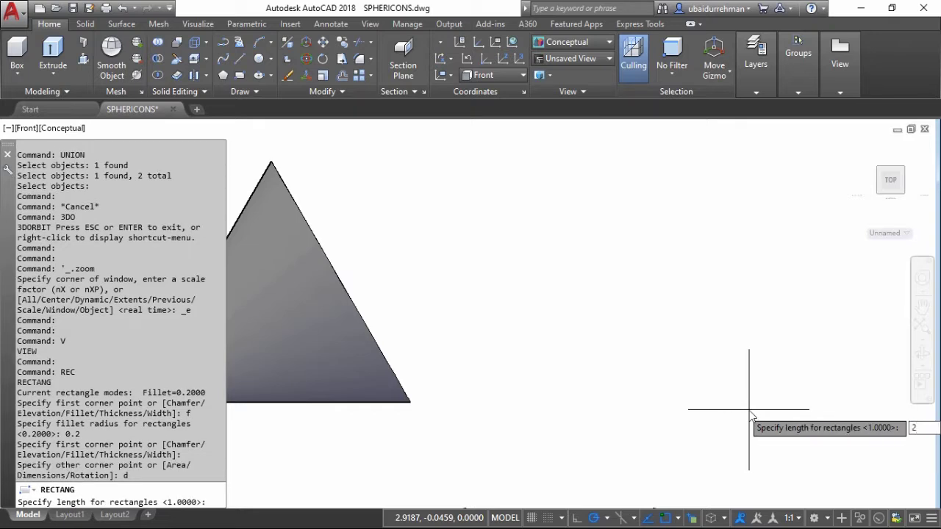
pyautogui.press('Return')
pyautogui.press('Return')
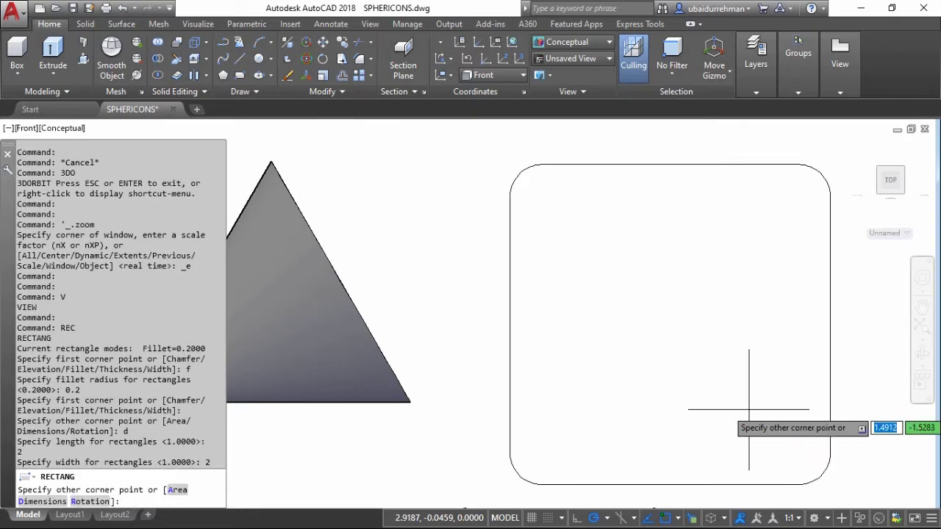
pyautogui.click(749, 410)
# Rotate the rounded square about its centre into a diamond orientation with its corners pointing up, down and sideways.
pyautogui.scroll(-2, 652, 288)
pyautogui.moveTo(639, 290); pyautogui.dragTo(552, 284, button='middle')
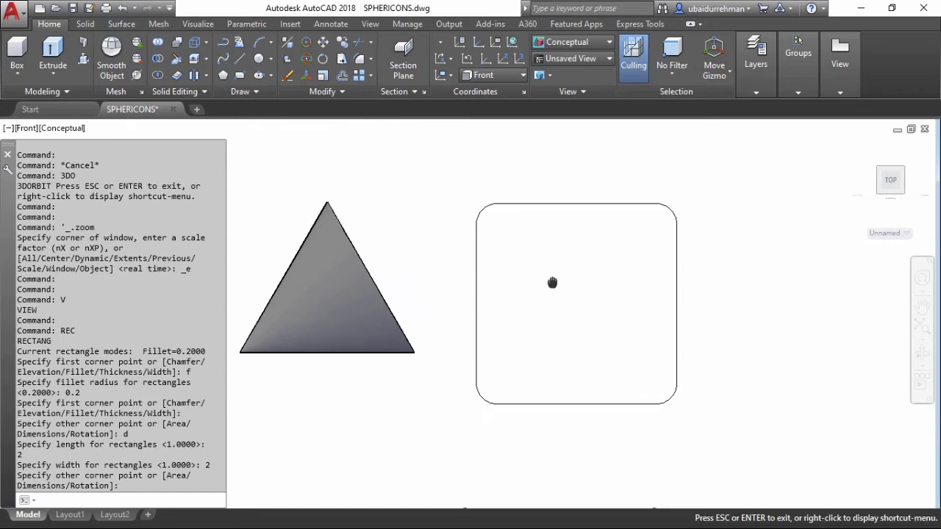
pyautogui.click(669, 281)
pyautogui.write('RO')
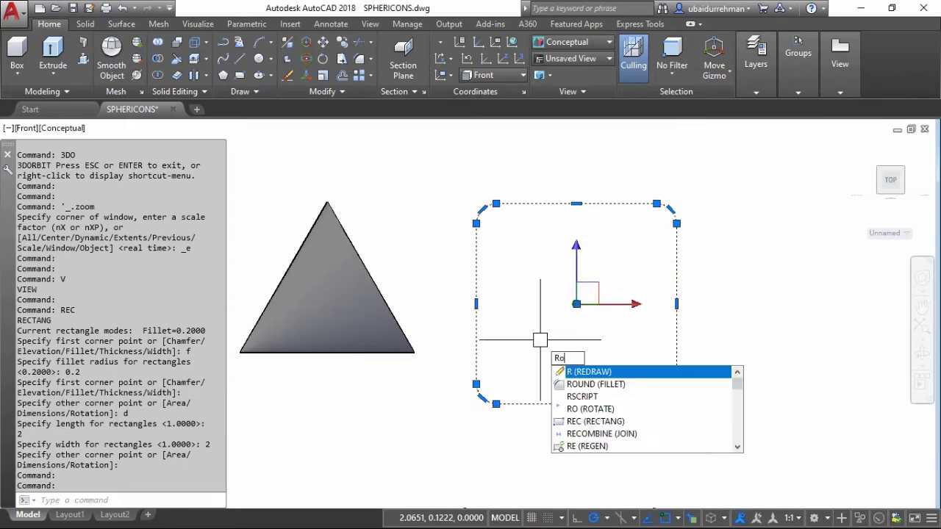
pyautogui.press('Return')
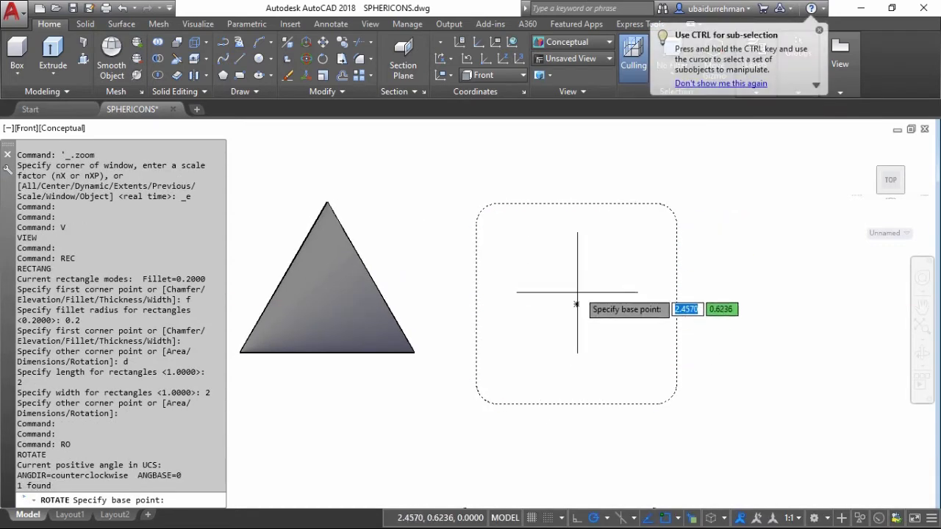
pyautogui.click(576, 304)
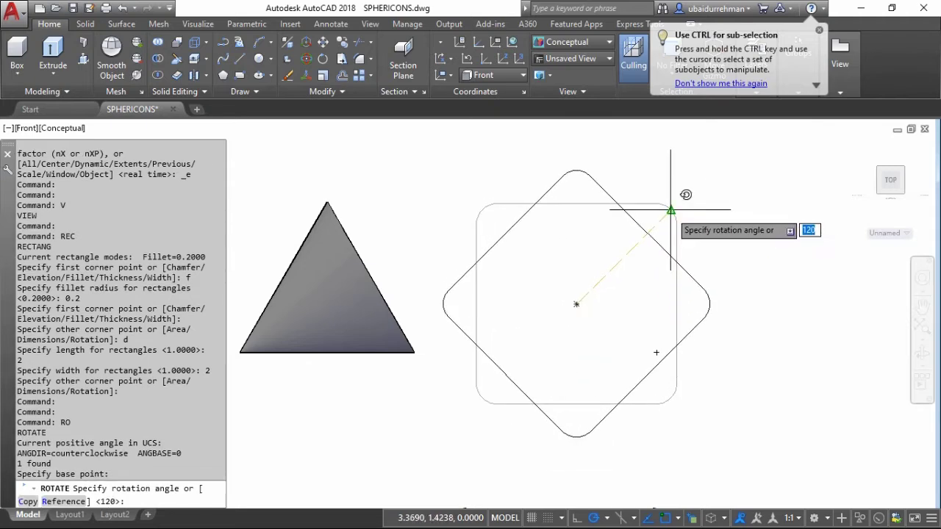
pyautogui.click(691, 200)
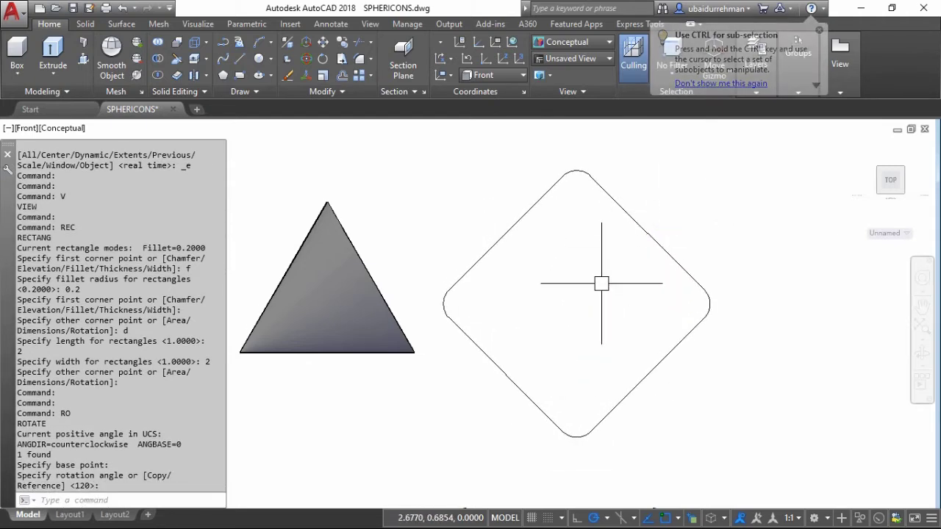
# Draw a vertical line through the diamond from the midpoint of its upper rounded corner to that of its lower one.
pyautogui.write('L')
pyautogui.press('Return')
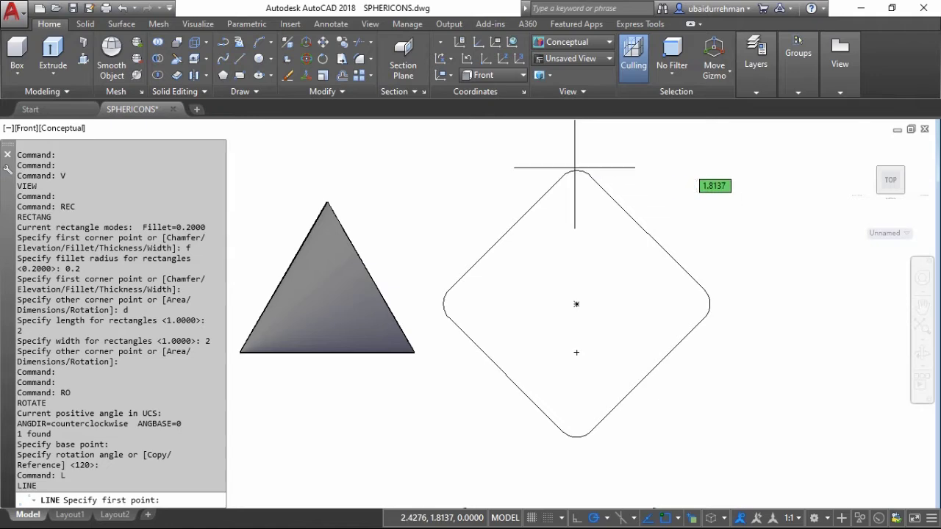
pyautogui.click(576, 172)
pyautogui.click(576, 436)
pyautogui.press('Return')
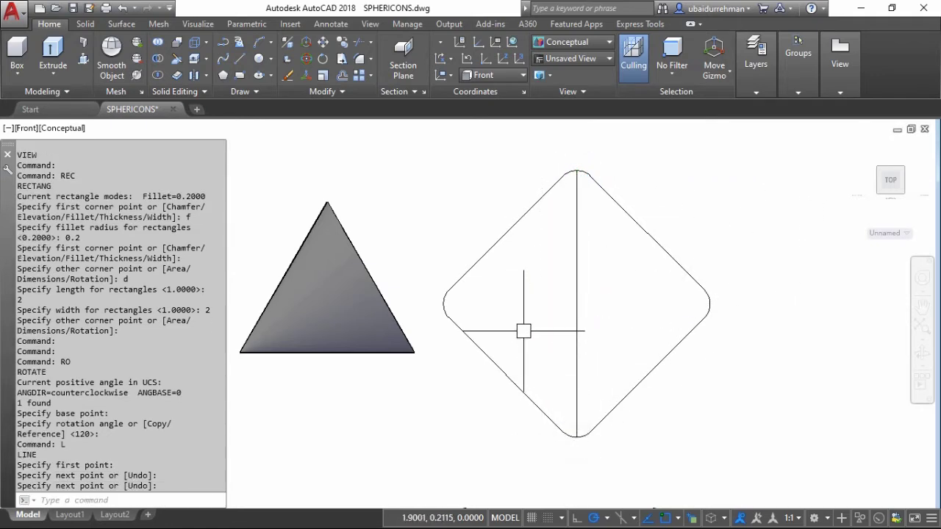
# Create a boundary polyline from the right half of the diamond and erase the original rounded square and dividing line.
pyautogui.write('bo')
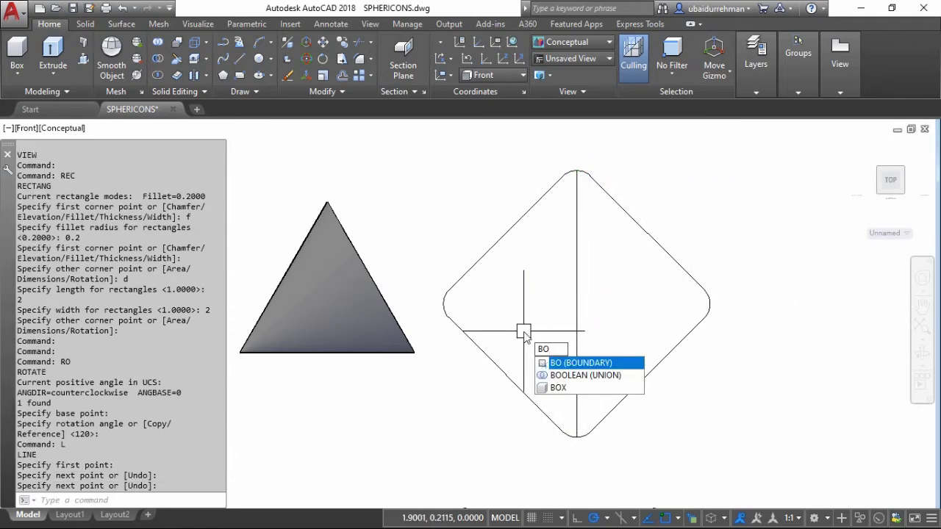
pyautogui.press('Return')
pyautogui.click(599, 322)
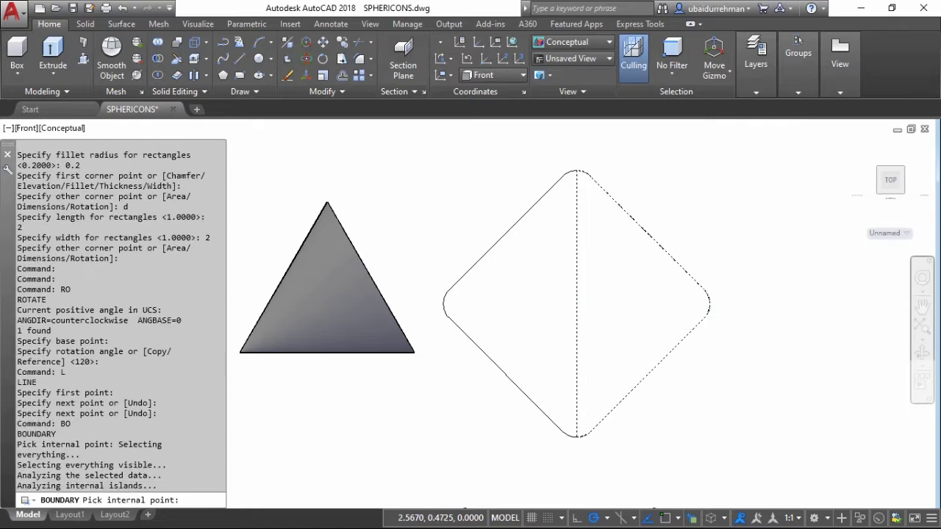
pyautogui.press('Return')
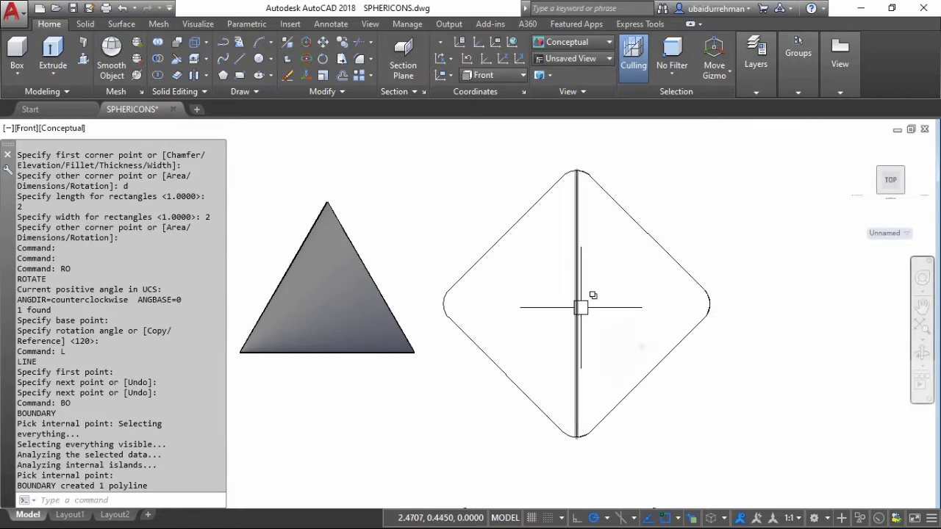
pyautogui.click(481, 341)
pyautogui.click(573, 329)
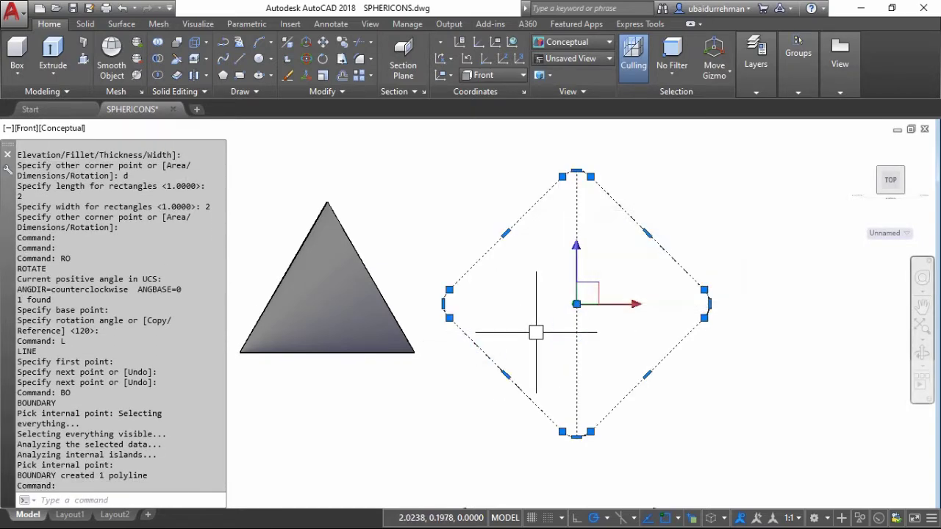
pyautogui.press('Delete')
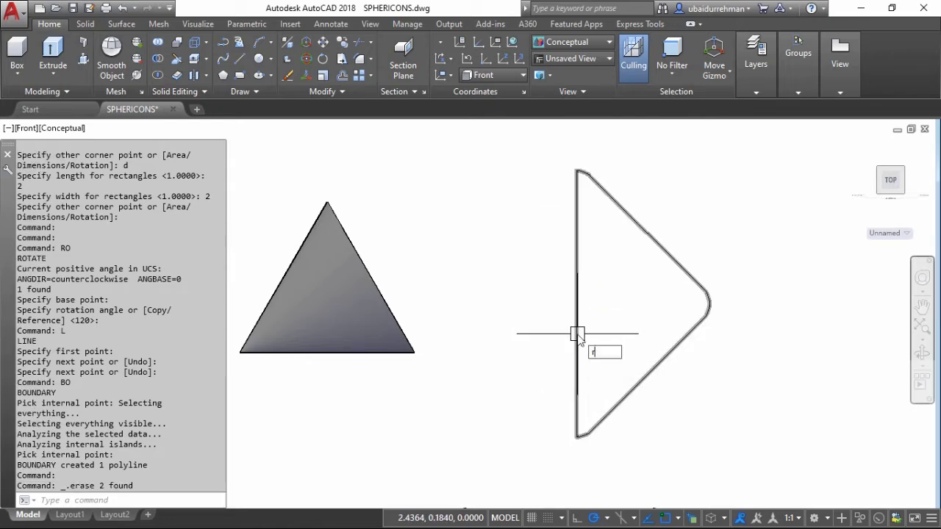
# Revolve the half-diamond profile 360 degrees about its straight vertical edge to form a solid rounded bicone.
pyautogui.write('rev')
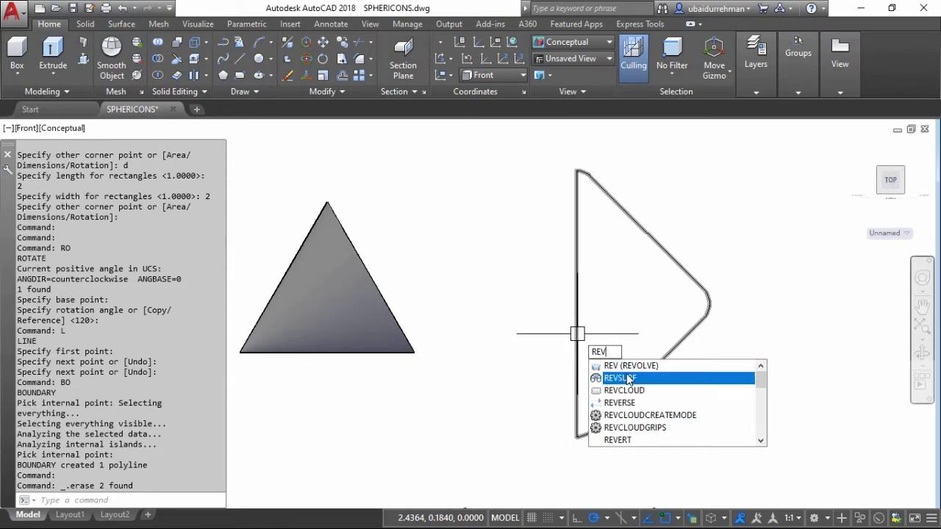
pyautogui.press('Return')
pyautogui.click(694, 282)
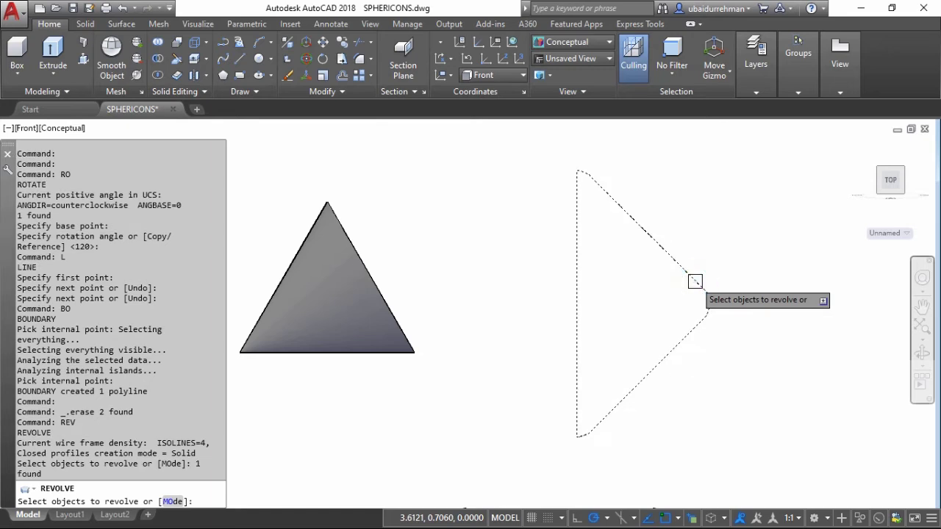
pyautogui.press('Return')
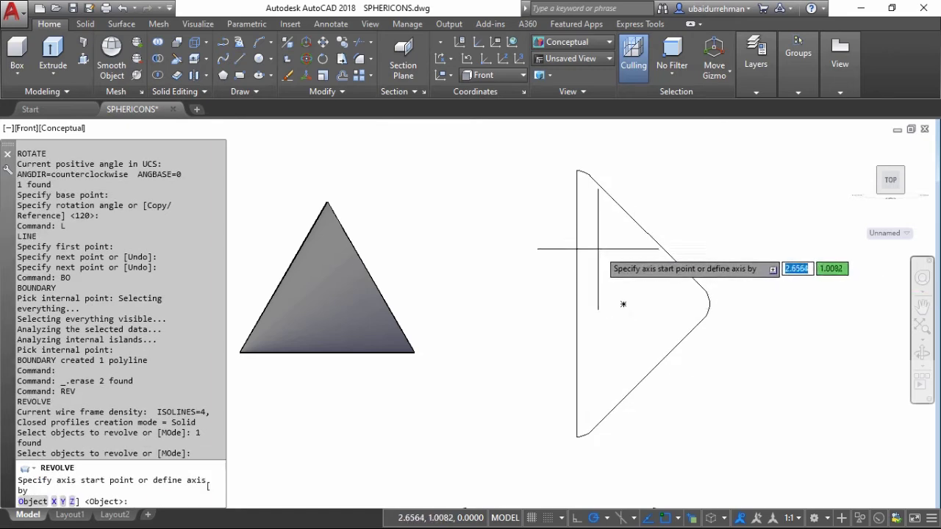
pyautogui.click(577, 171)
pyautogui.click(577, 436)
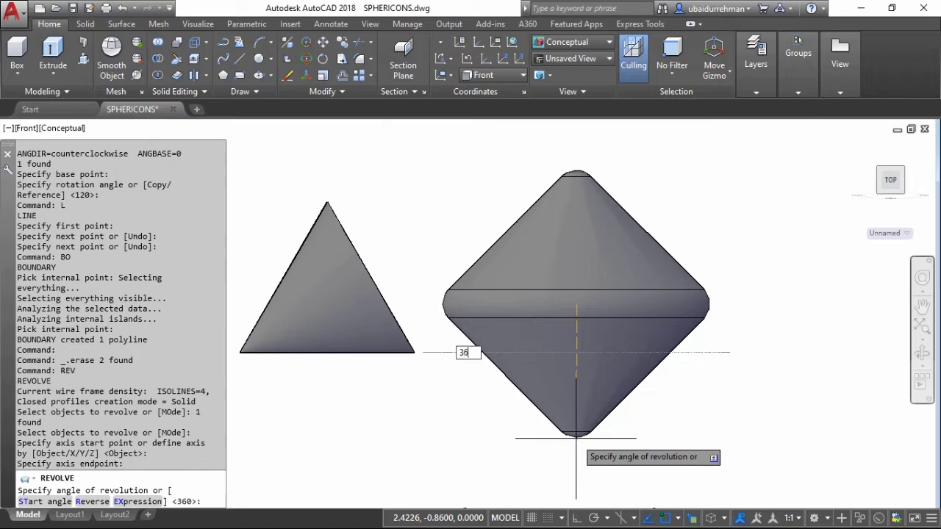
pyautogui.press('Return')
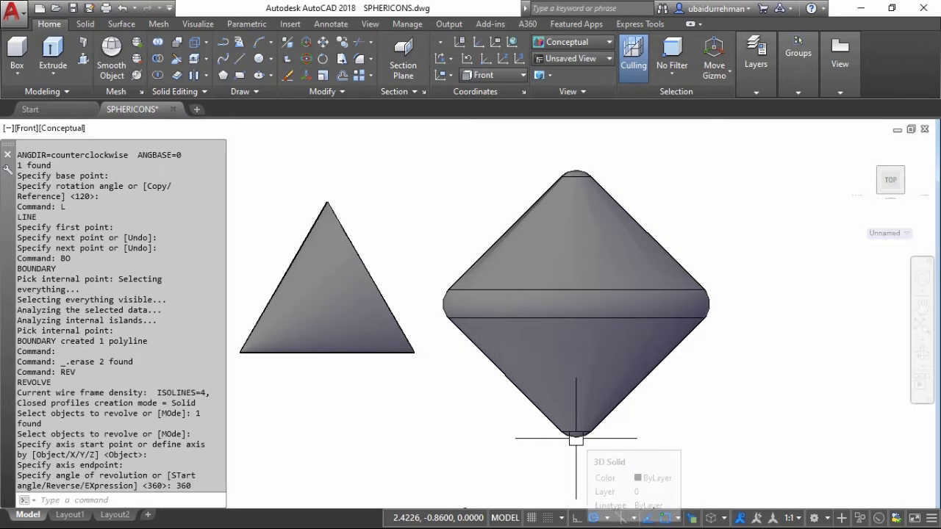
# Set the preset Top view as current and leave the bicone unselected.
pyautogui.write('v')
pyautogui.press('Return')
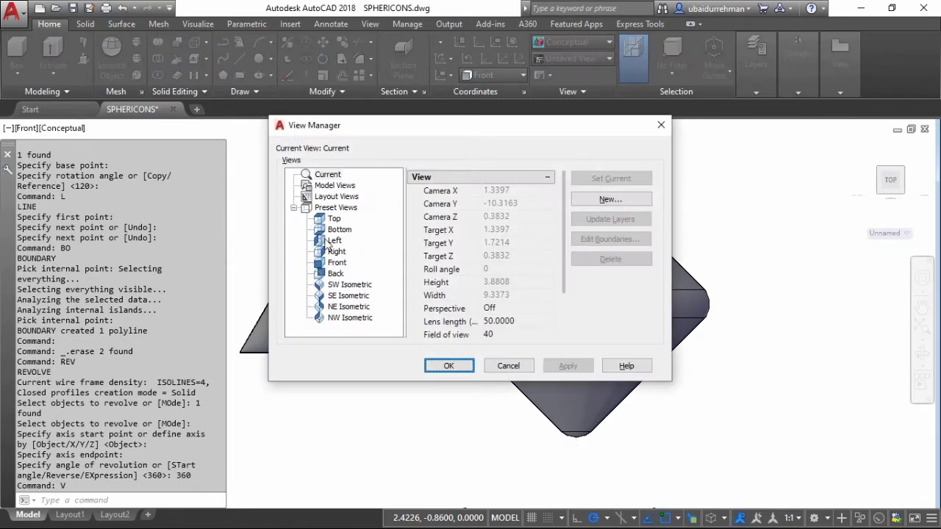
pyautogui.click(568, 366)
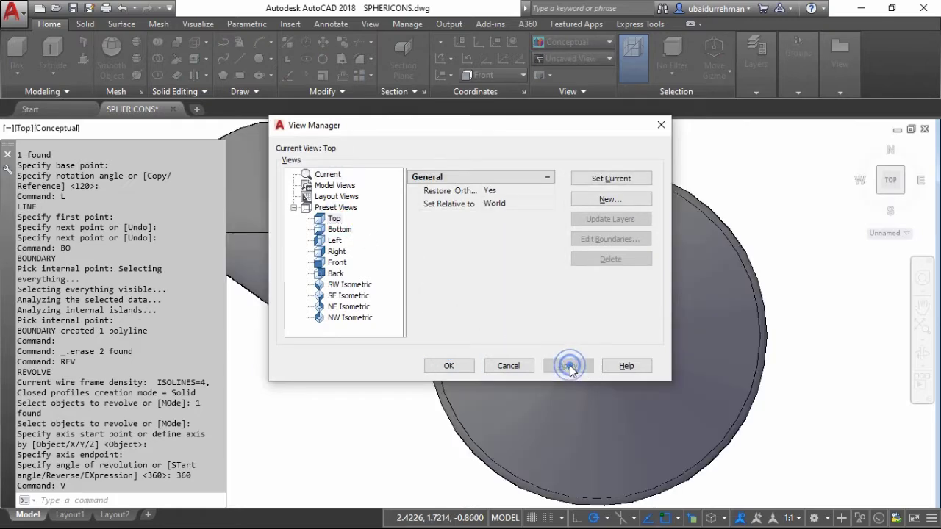
pyautogui.click(447, 365)
pyautogui.moveTo(699, 268); pyautogui.dragTo(655, 265, button='middle')
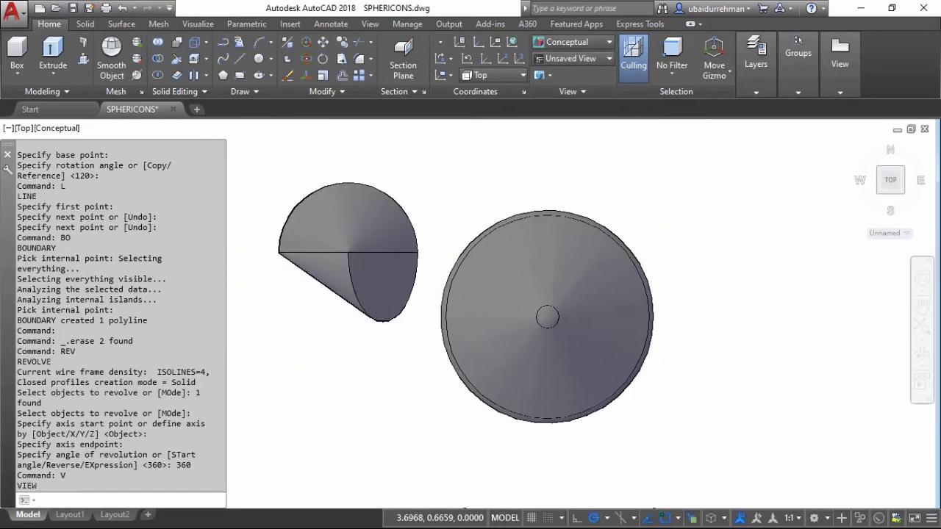
pyautogui.click(642, 254)
pyautogui.press('Escape')
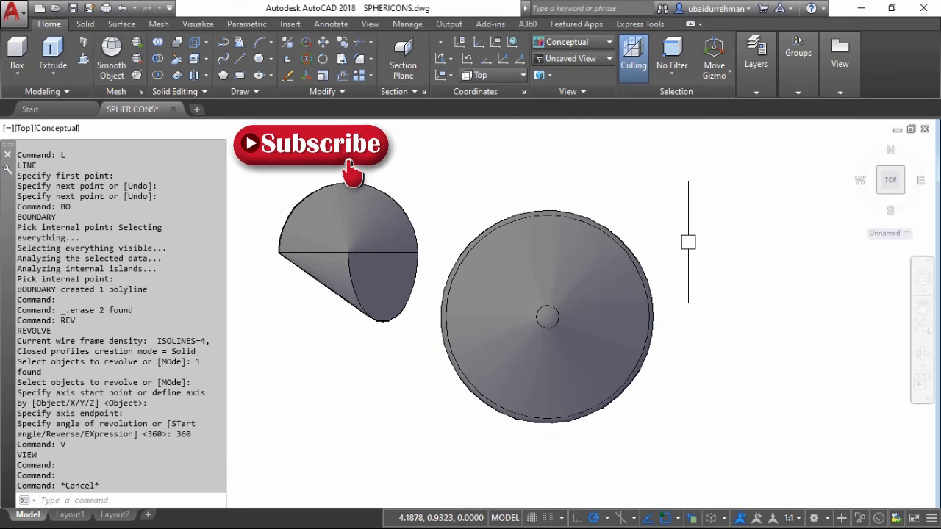
# Slice the bicone with a vertical plane through its centre at 0 degrees, keeping both sides.
pyautogui.scroll(2, 598, 301)
pyautogui.moveTo(600, 302); pyautogui.dragTo(620, 288, button='middle')
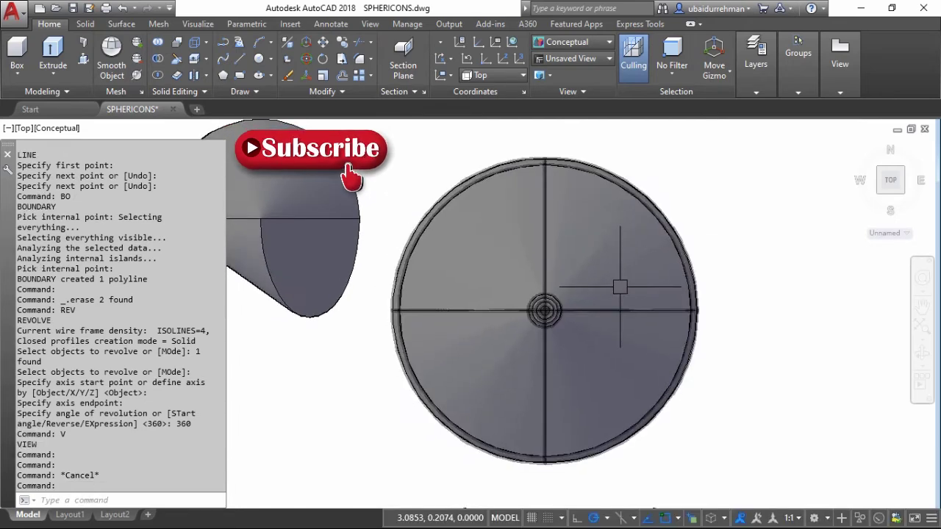
pyautogui.write('slic')
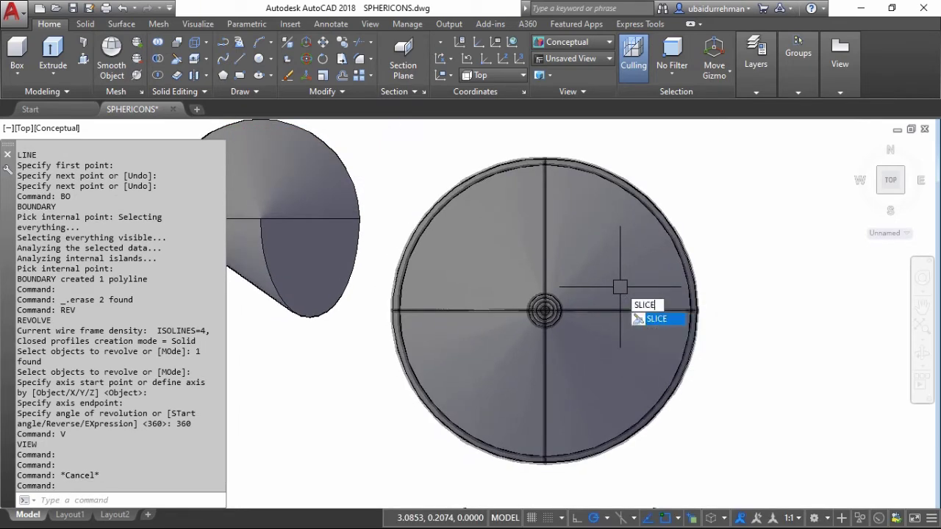
pyautogui.press('Return')
pyautogui.click(657, 213)
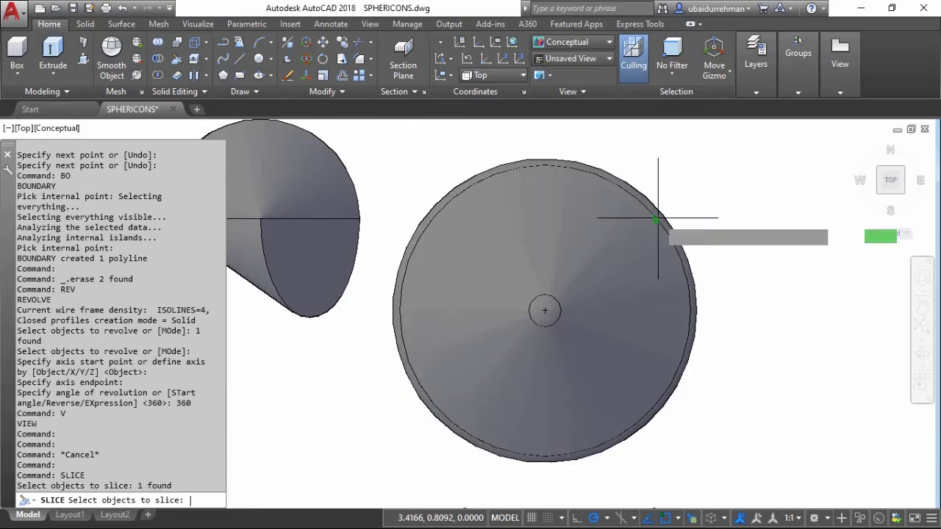
pyautogui.press('Return')
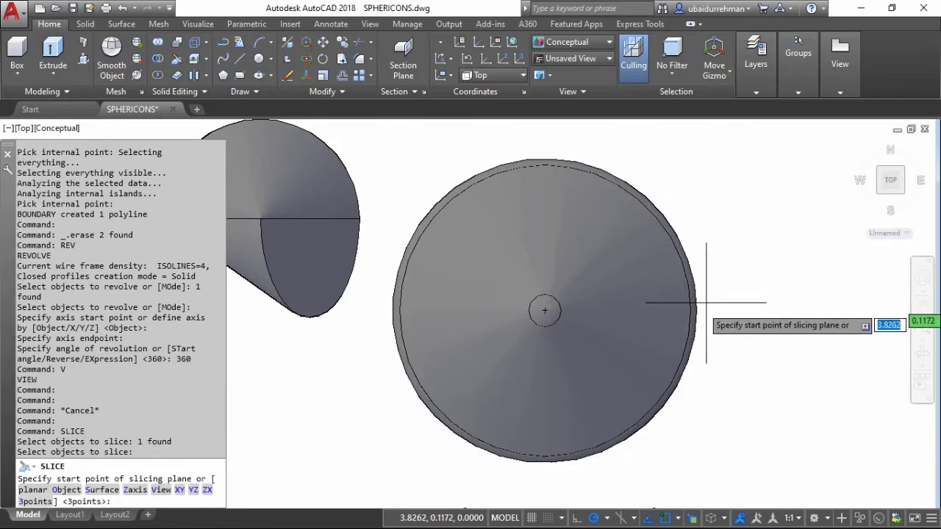
pyautogui.click(545, 311)
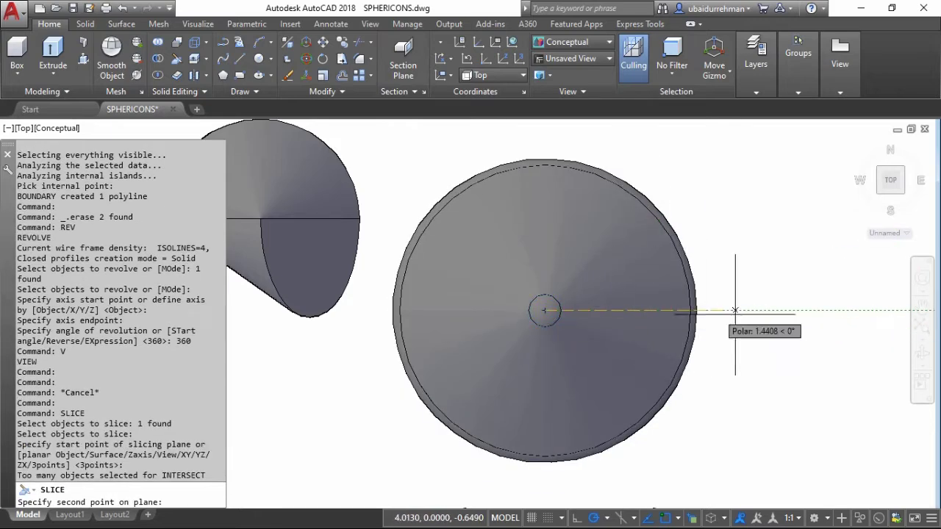
pyautogui.click(783, 316)
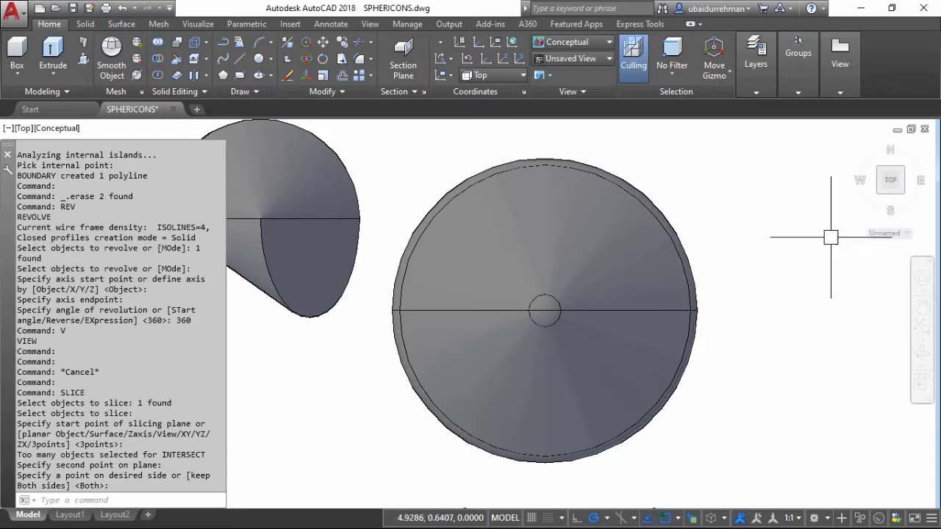
# Switch to the SE Isometric view and leave both bicone halves unselected.
pyautogui.click(902, 196)
pyautogui.press('Return')
pyautogui.click(479, 335)
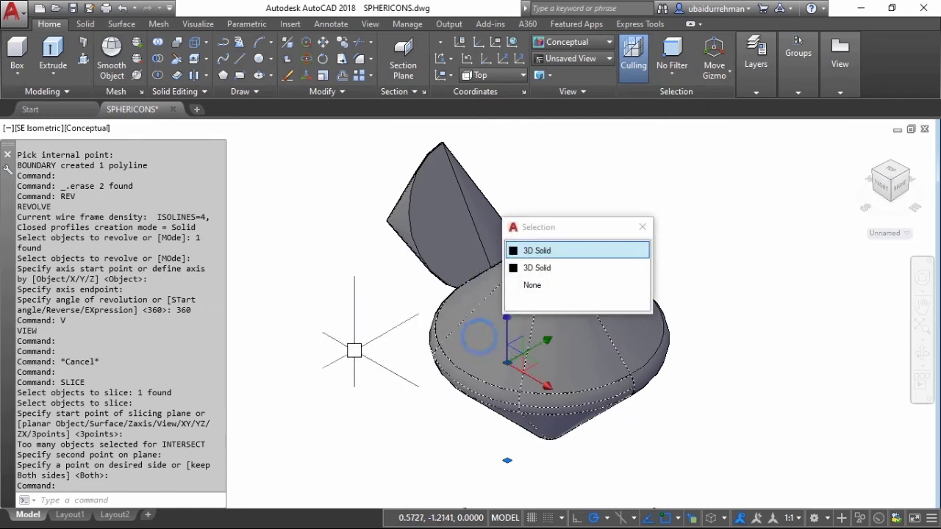
pyautogui.press('Return')
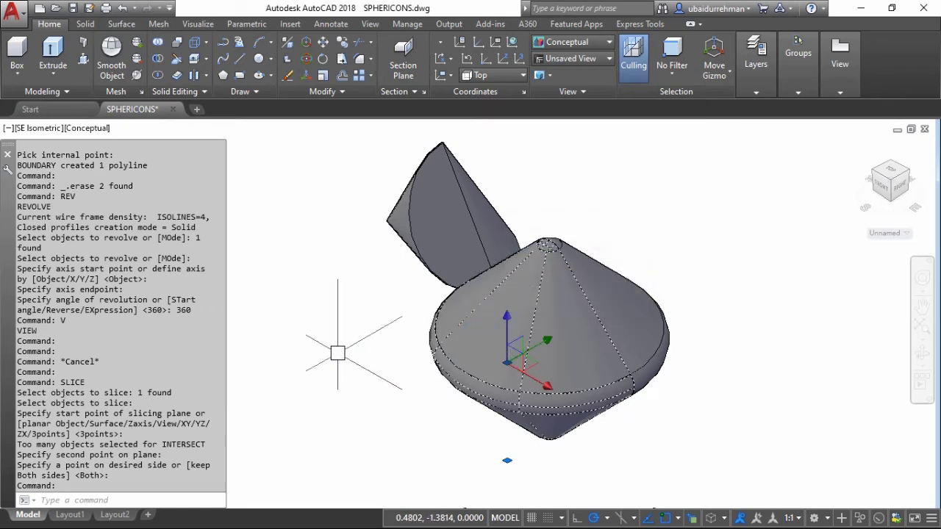
pyautogui.press('Escape')
pyautogui.click(384, 256)
pyautogui.press('Escape')
# Move the tri-sphericon about 1.1 units along the 180-degree direction, away from the sliced bicone.
pyautogui.click(400, 209)
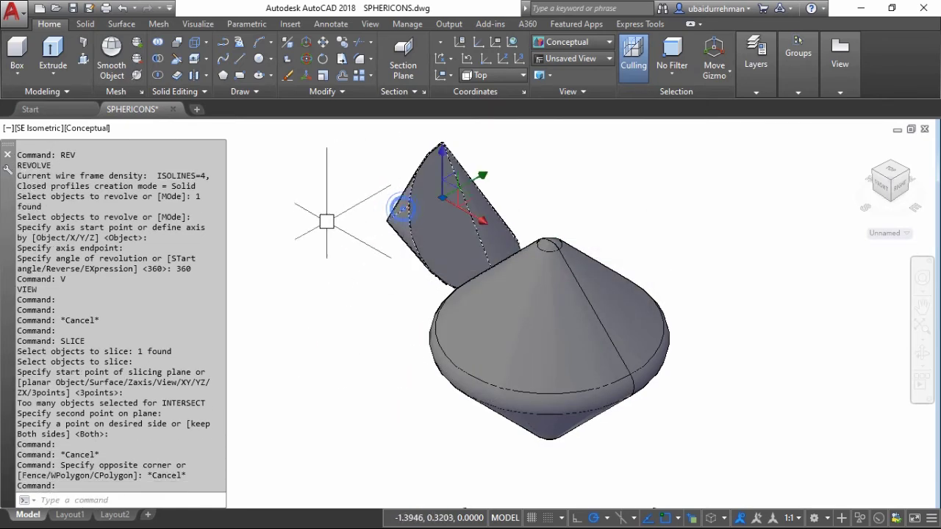
pyautogui.write('m')
pyautogui.press('Return')
pyautogui.click(316, 292)
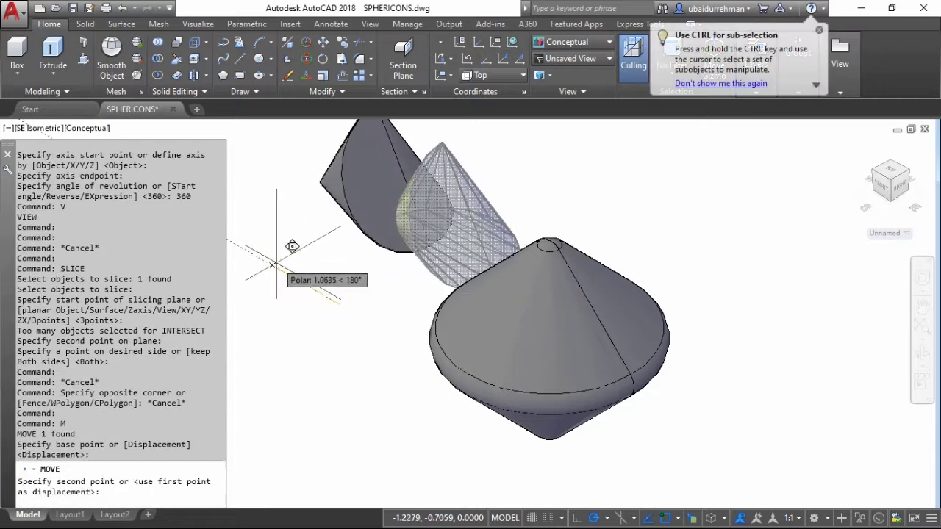
pyautogui.click(273, 262)
pyautogui.press('Escape')
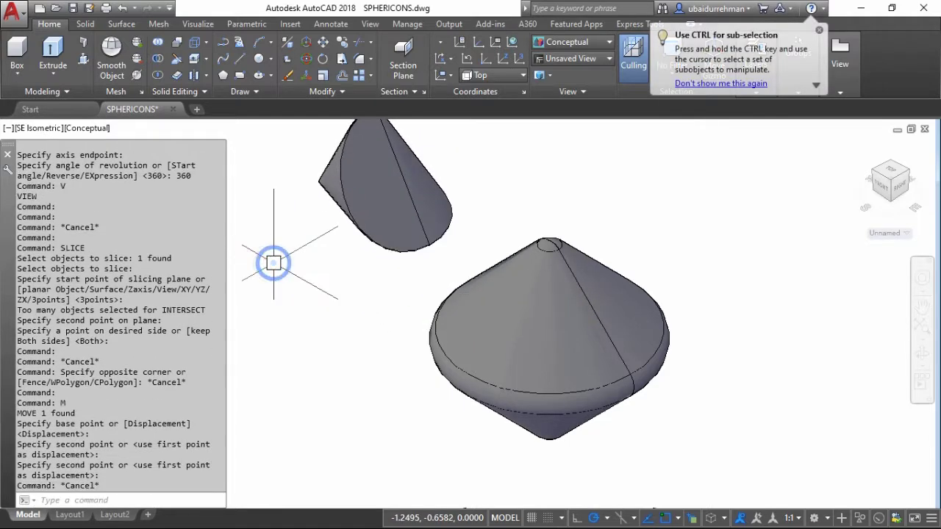
# Define a new UCS by its Z axis, with the origin in empty space beside the bicone and positive Z along the 270-degree direction.
pyautogui.click(500, 60)
pyautogui.click(380, 298)
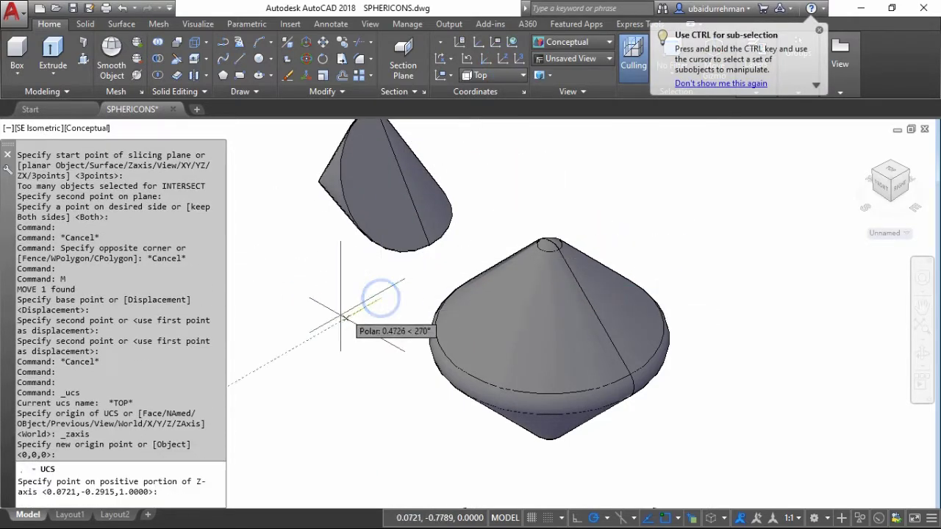
pyautogui.click(274, 358)
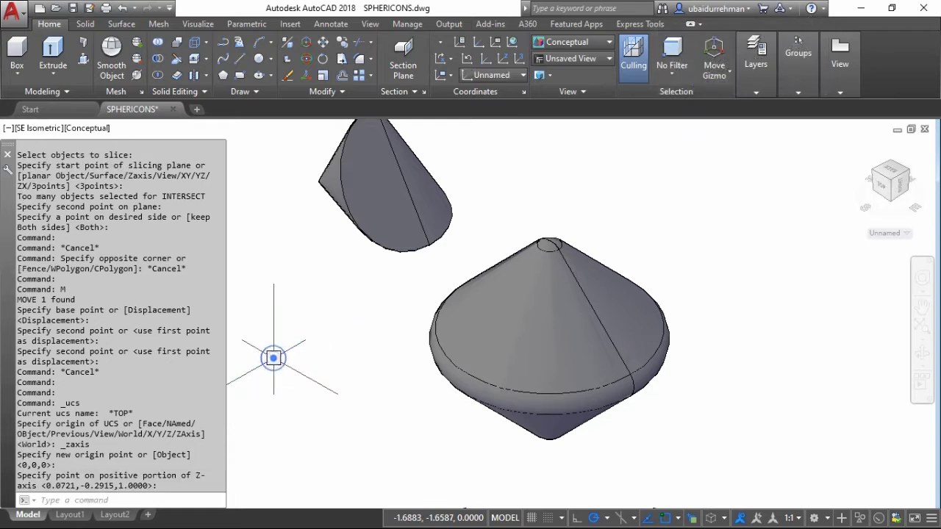
# Rotate the front half of the sliced bicone 90 degrees about a base point in empty space.
pyautogui.click(511, 332)
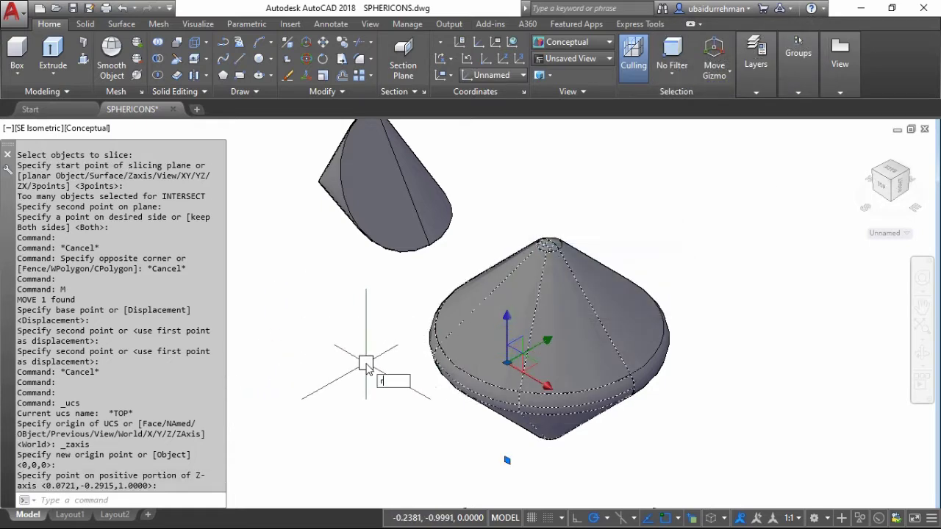
pyautogui.write('RO')
pyautogui.press('Return')
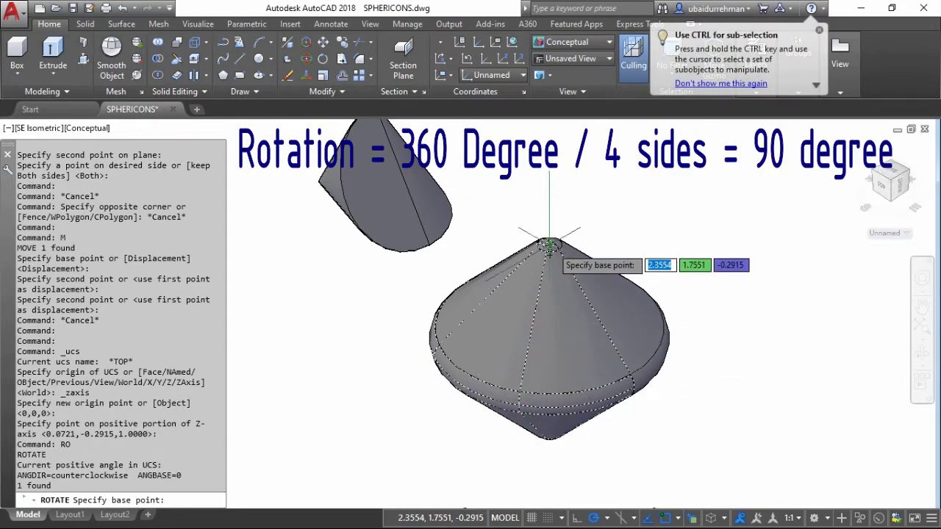
pyautogui.click(411, 410)
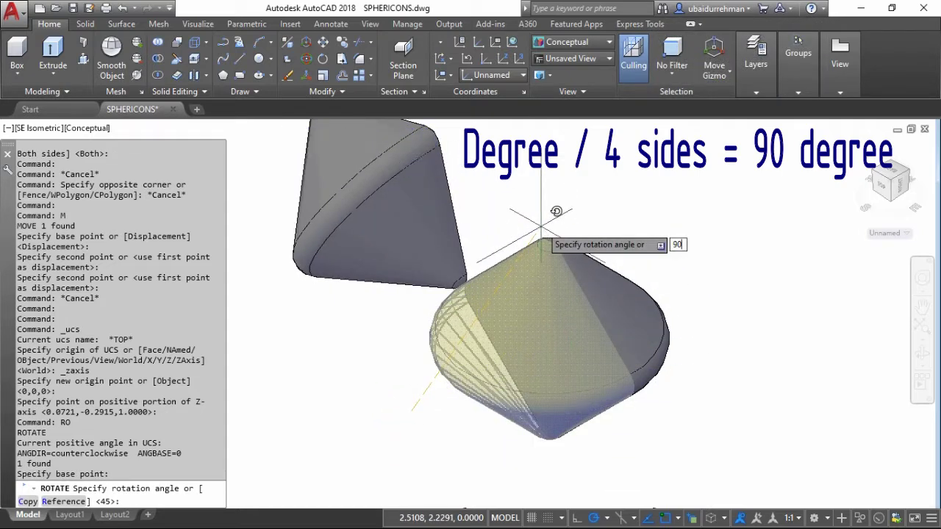
pyautogui.press('Return')
# Move the rotated half by the edge of its rounded tip onto the matching corner of the other half's flat face.
pyautogui.click(308, 264)
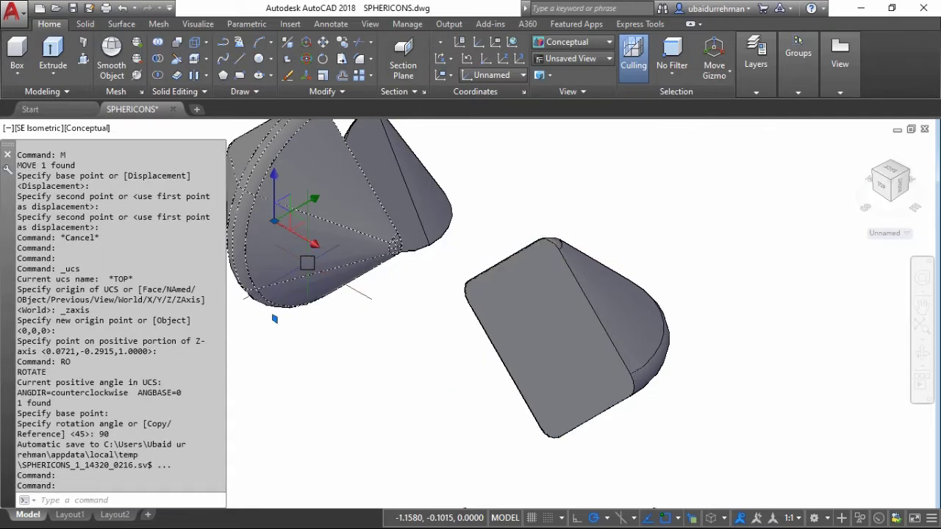
pyautogui.write('m')
pyautogui.press('Return')
pyautogui.scroll(4, 327, 259)
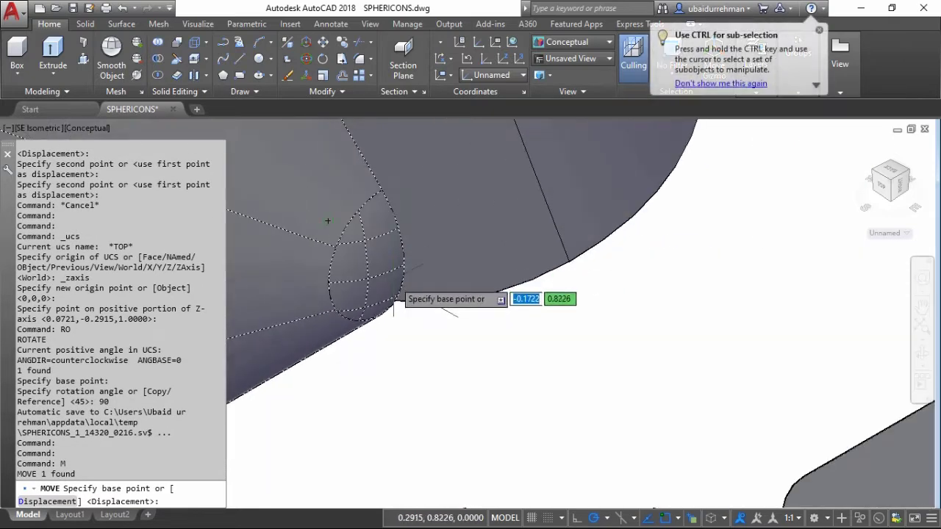
pyautogui.click(405, 262)
pyautogui.scroll(-5, 405, 263)
pyautogui.moveTo(673, 372); pyautogui.dragTo(652, 378, button='middle')
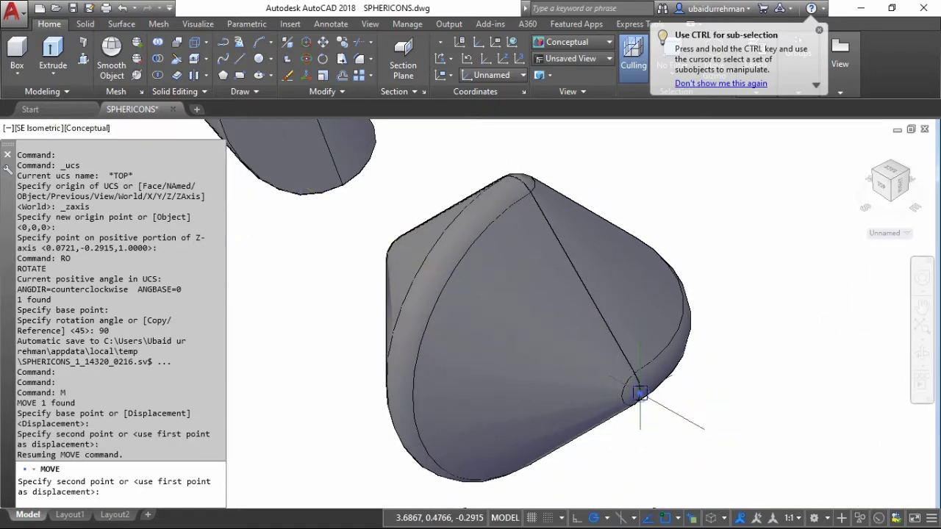
pyautogui.click(639, 394)
pyautogui.scroll(-4, 626, 372)
pyautogui.scroll(3, 466, 318)
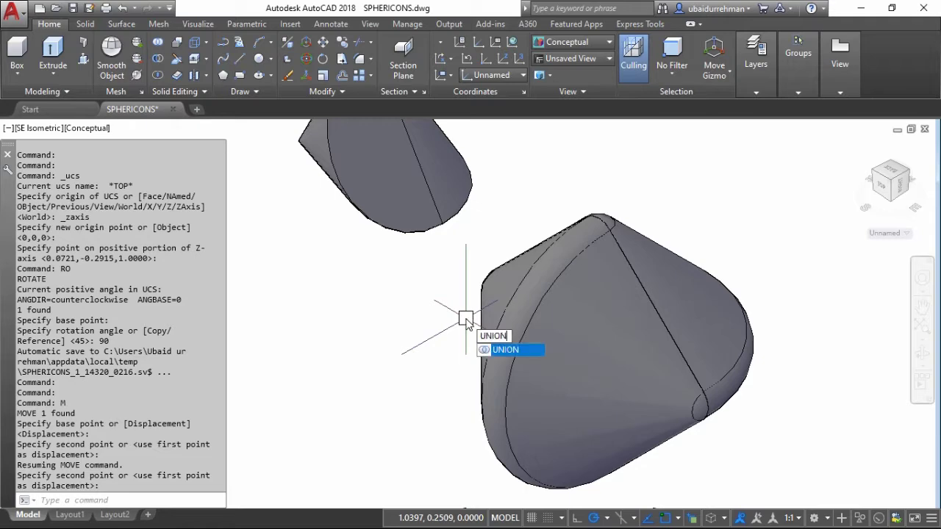
# Union the two bicone halves into a single sphericon solid.
pyautogui.write('UNION')
pyautogui.press('Return')
pyautogui.click(680, 196)
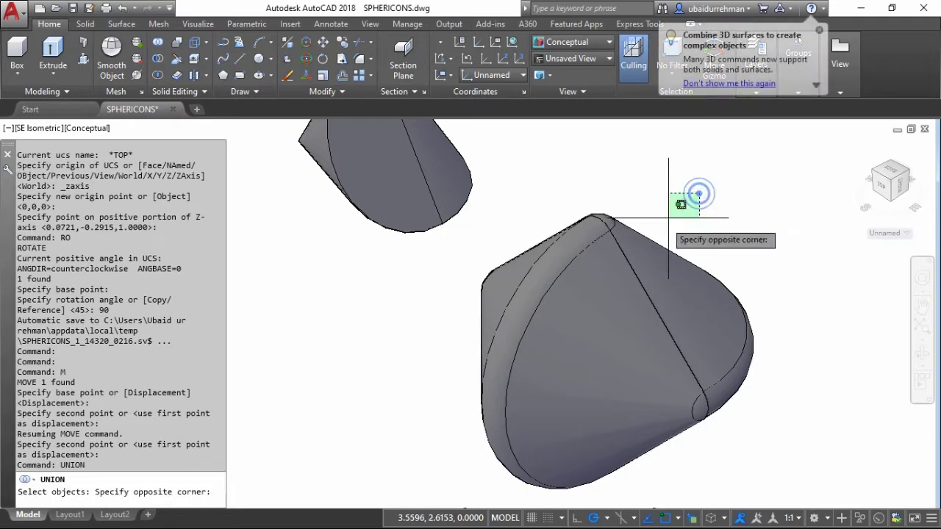
pyautogui.click(555, 349)
pyautogui.press('Return')
# Regenerate the drawing and orbit around the joined sphericon to inspect its shape from several sides.
pyautogui.moveTo(816, 400); pyautogui.dragTo(714, 373, button='middle')
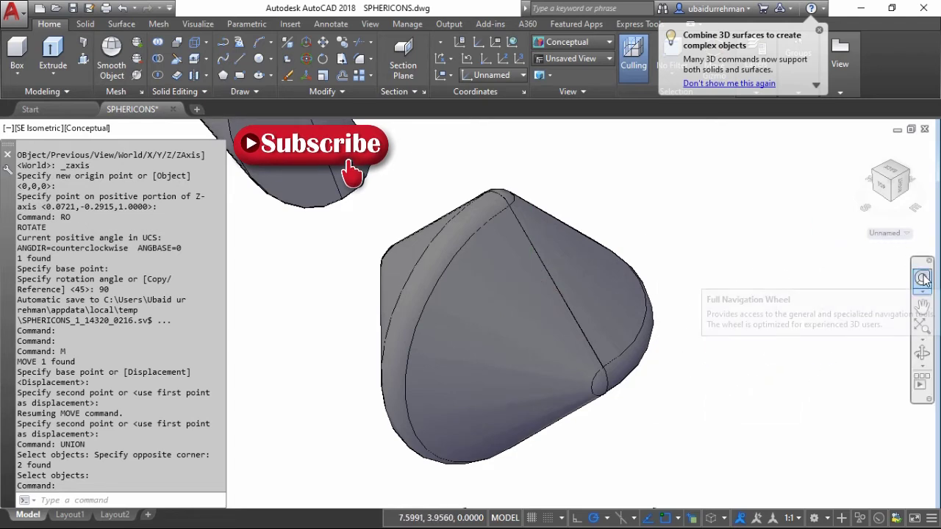
pyautogui.press('Escape')
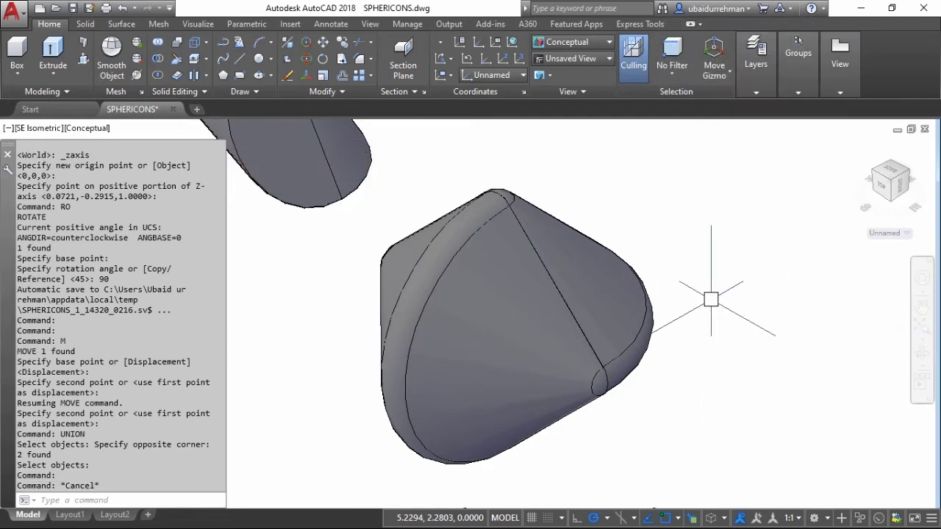
pyautogui.press('Return')
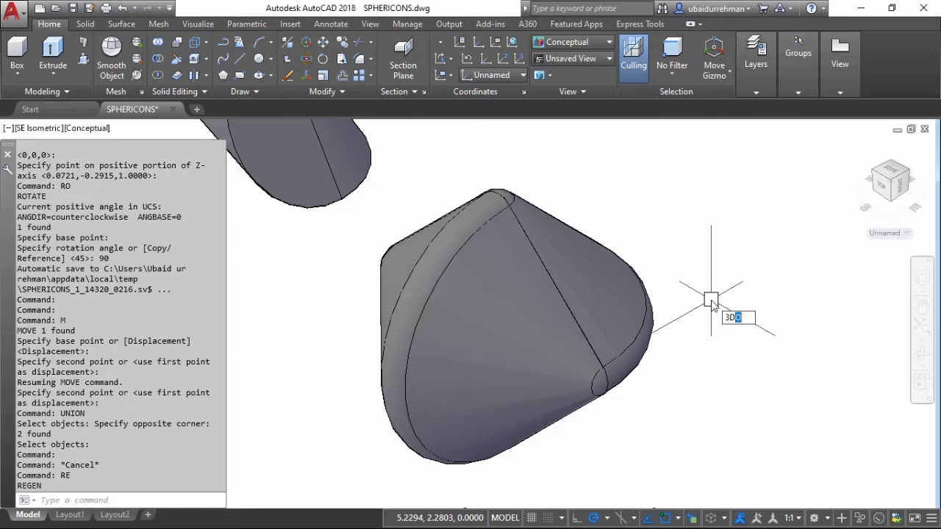
pyautogui.keyDown('shift'); pyautogui.moveTo(485, 335); pyautogui.dragTo(518, 361, button='middle'); pyautogui.keyUp('shift')
pyautogui.moveTo(518, 362); pyautogui.dragTo(499, 367)
pyautogui.moveTo(526, 274); pyautogui.dragTo(272, 289)
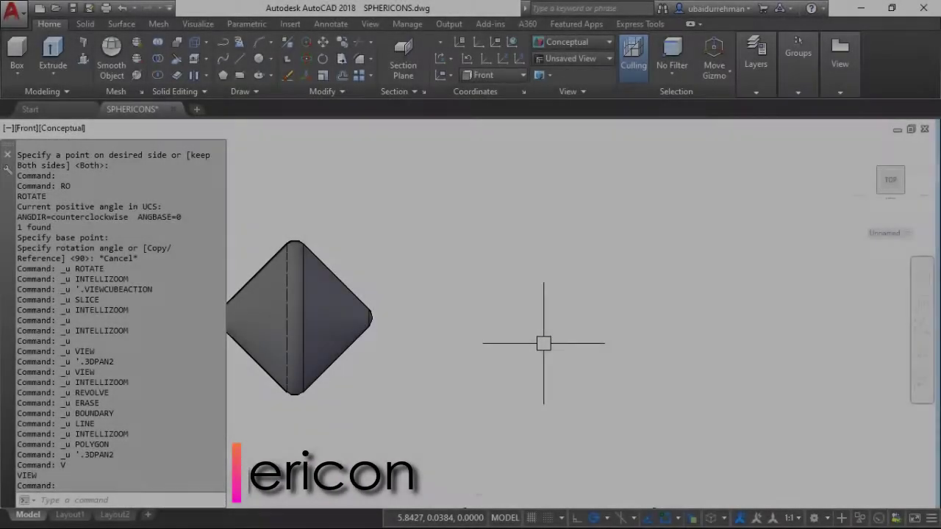
# Draw a five-sided polygon inscribed in a circle of radius 1.5, in the empty space beside the finished sphericon.
pyautogui.write('POL')
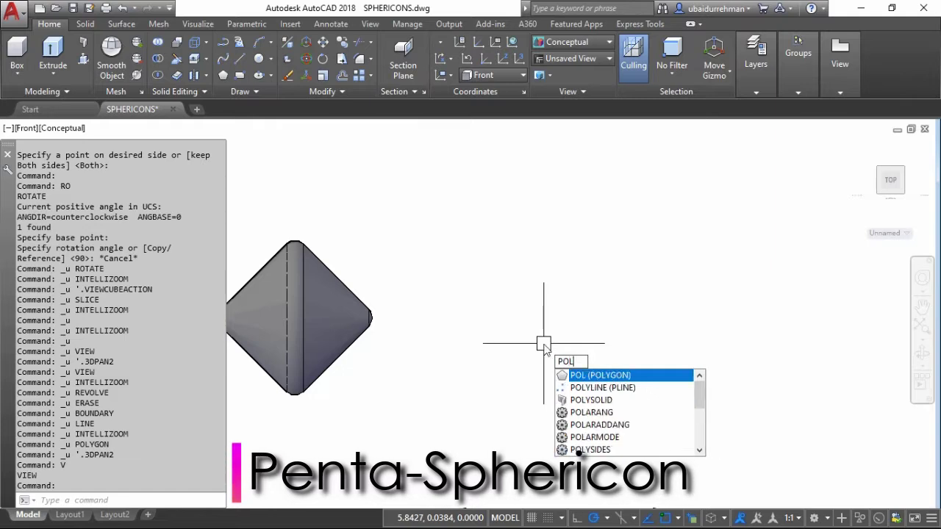
pyautogui.press('Return')
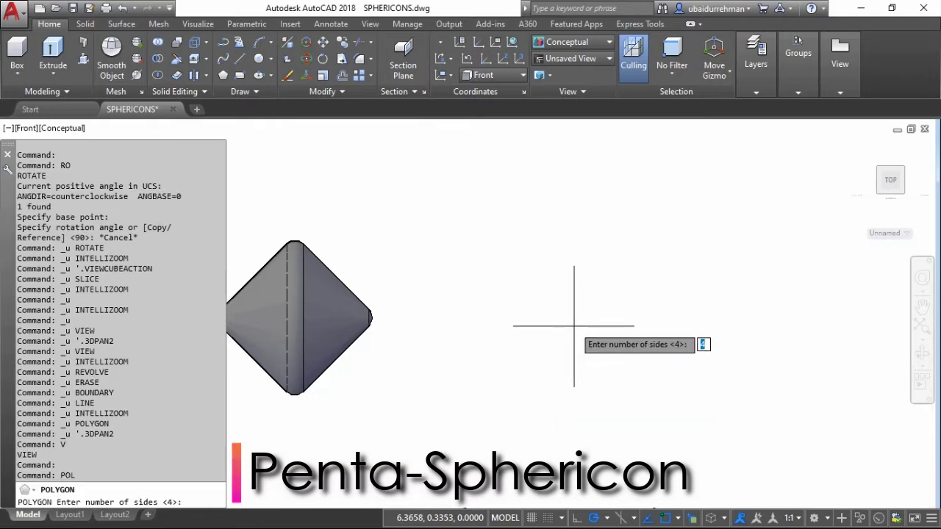
pyautogui.write('5')
pyautogui.press('Return')
pyautogui.click(564, 326)
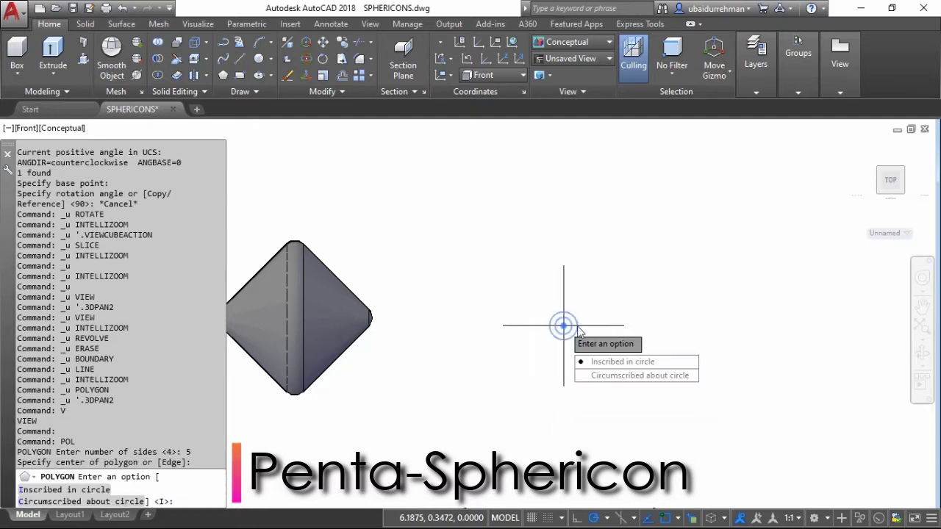
pyautogui.press('Return')
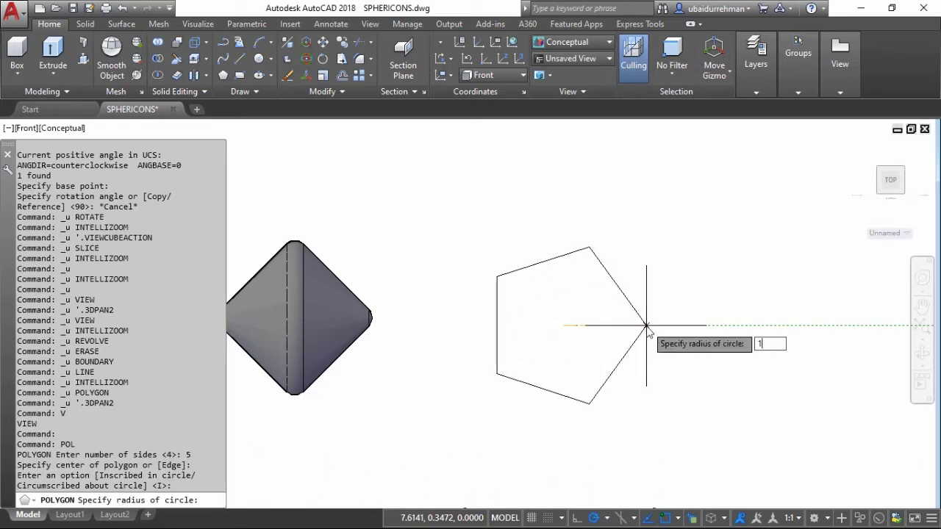
pyautogui.press('Return')
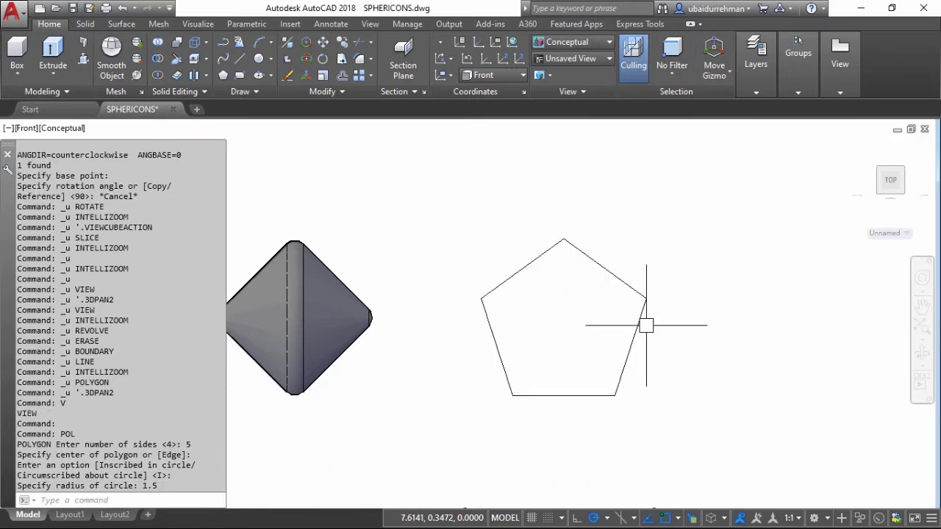
# Draw a vertical dividing line from the pentagon's apex down to just below its base edge.
pyautogui.scroll(2, 645, 331)
pyautogui.write('L')
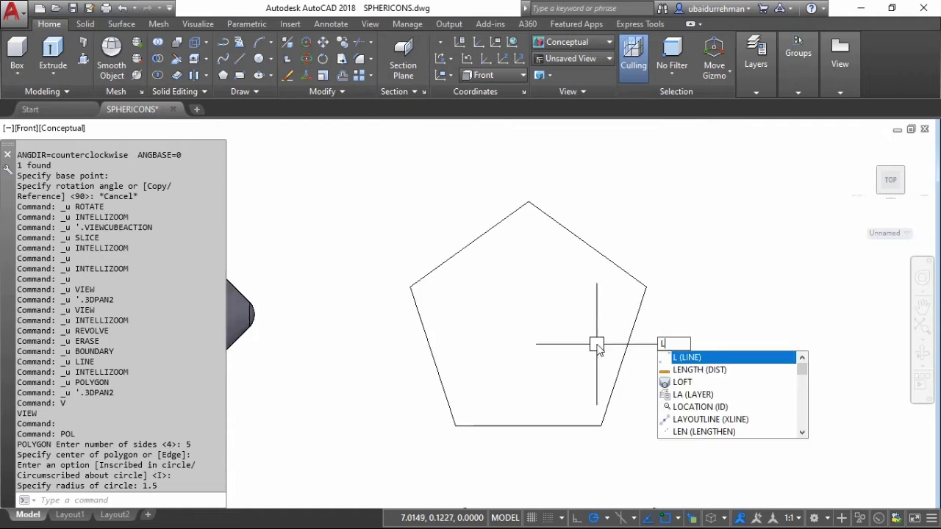
pyautogui.press('Return')
pyautogui.click(528, 202)
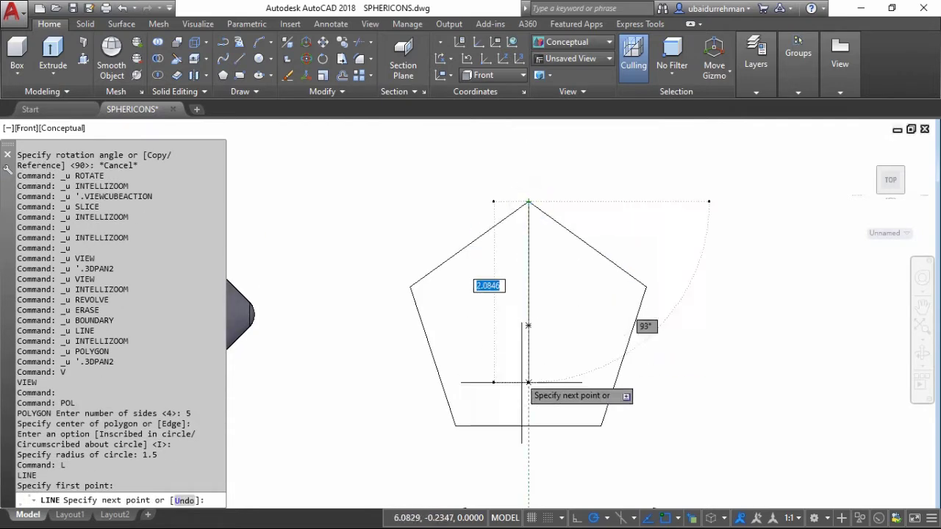
pyautogui.click(528, 456)
pyautogui.press('Return')
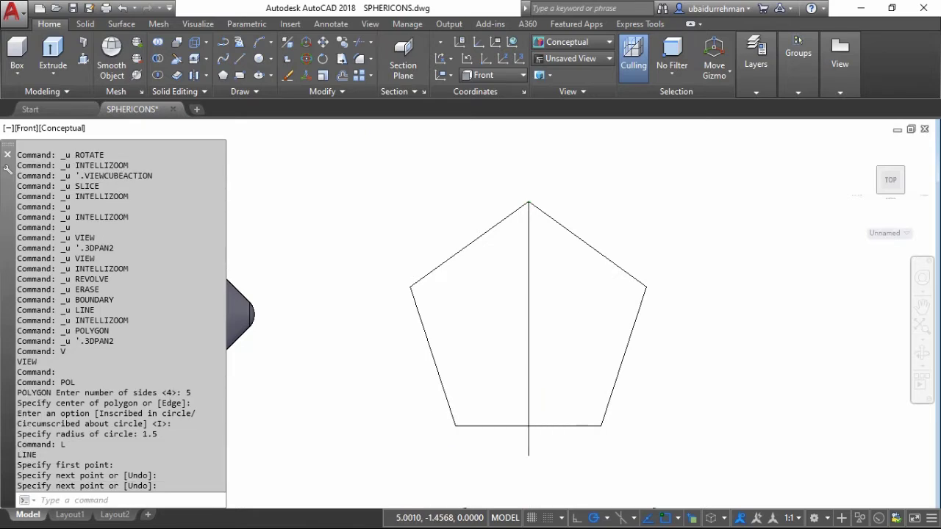
# Create a boundary polyline from the right half of the pentagon and erase the original pentagon and dividing line.
pyautogui.write('BO')
pyautogui.press('Return')
pyautogui.press('Return')
pyautogui.click(573, 329)
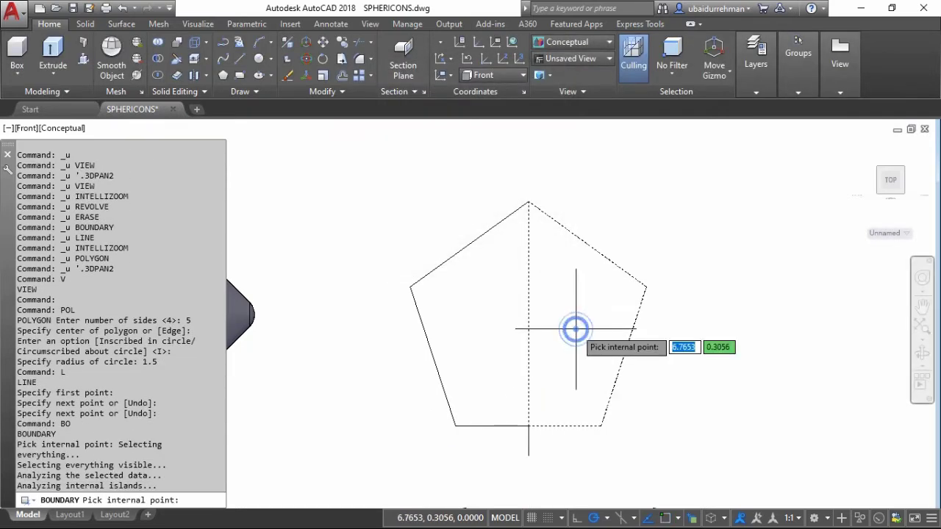
pyautogui.press('Return')
pyautogui.click(528, 347)
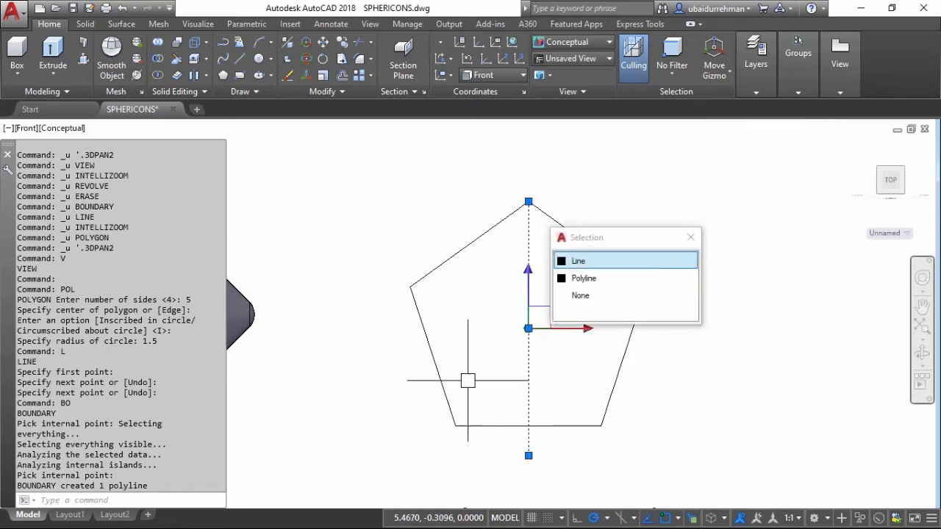
pyautogui.click(446, 399)
pyautogui.press('Delete')
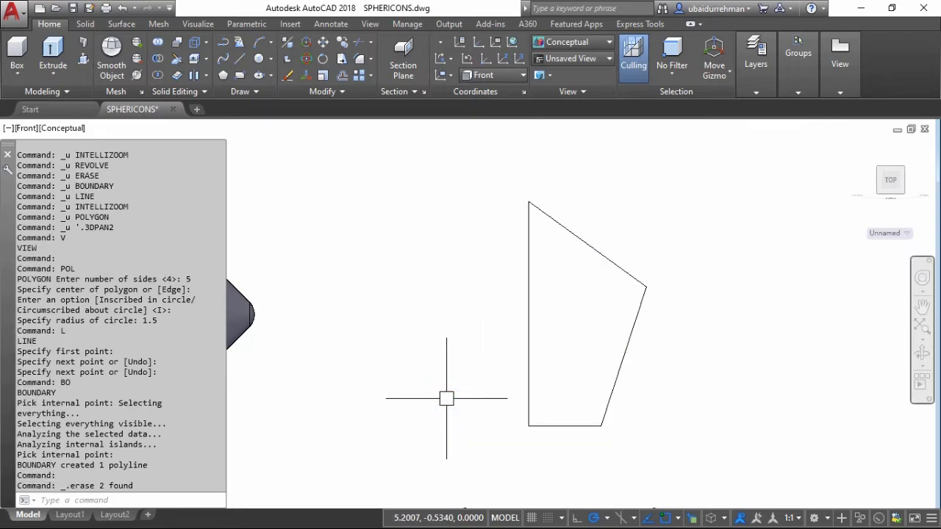
# Revolve the half-pentagon profile 360 degrees about its straight vertical edge to form a solid.
pyautogui.write('ev')
pyautogui.press('Return')
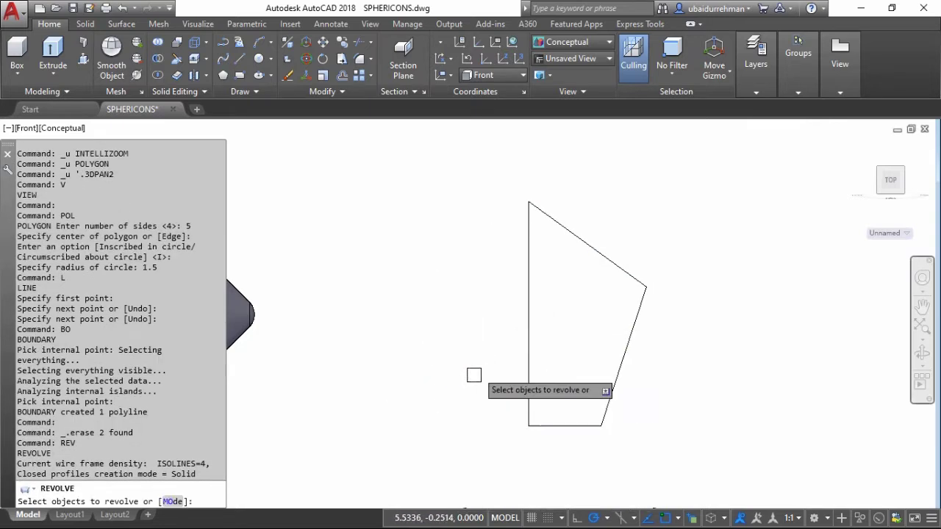
pyautogui.click(602, 253)
pyautogui.press('Return')
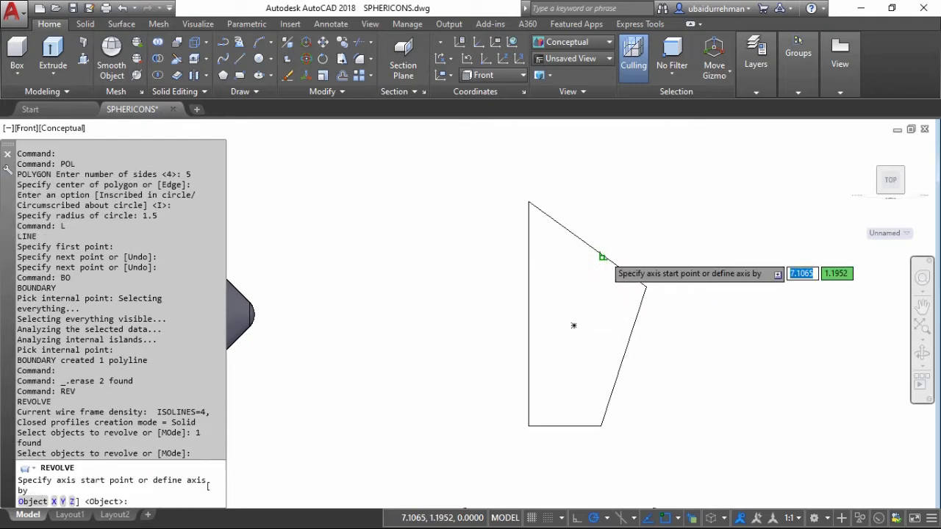
pyautogui.click(528, 202)
pyautogui.click(527, 455)
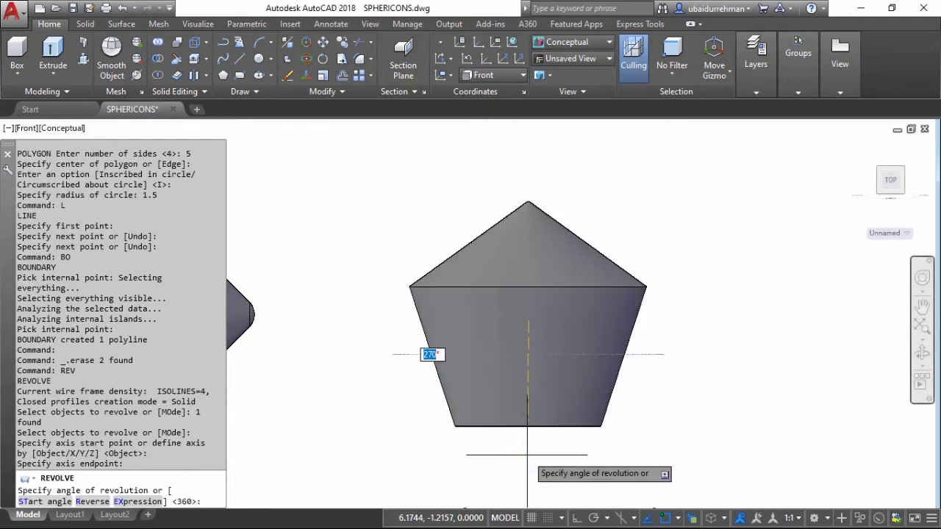
pyautogui.press('Return')
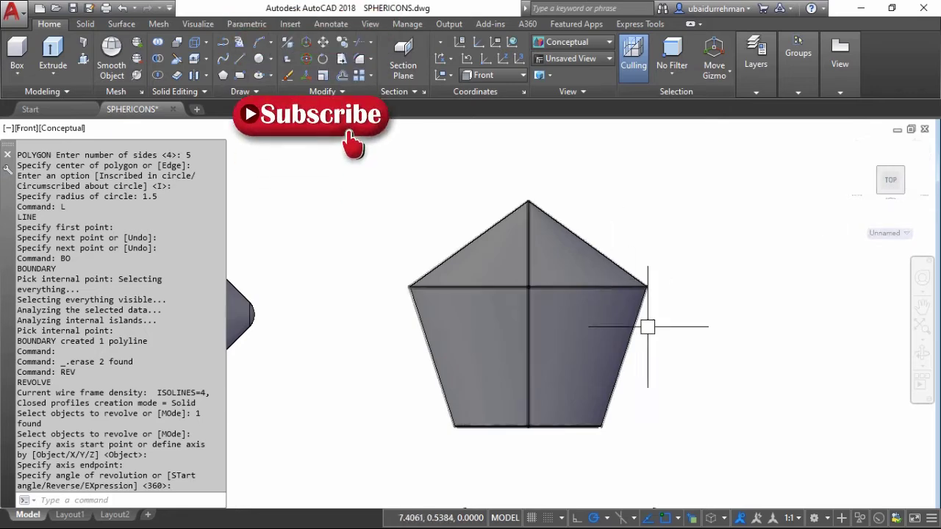
pyautogui.write('v')
pyautogui.press('Return')
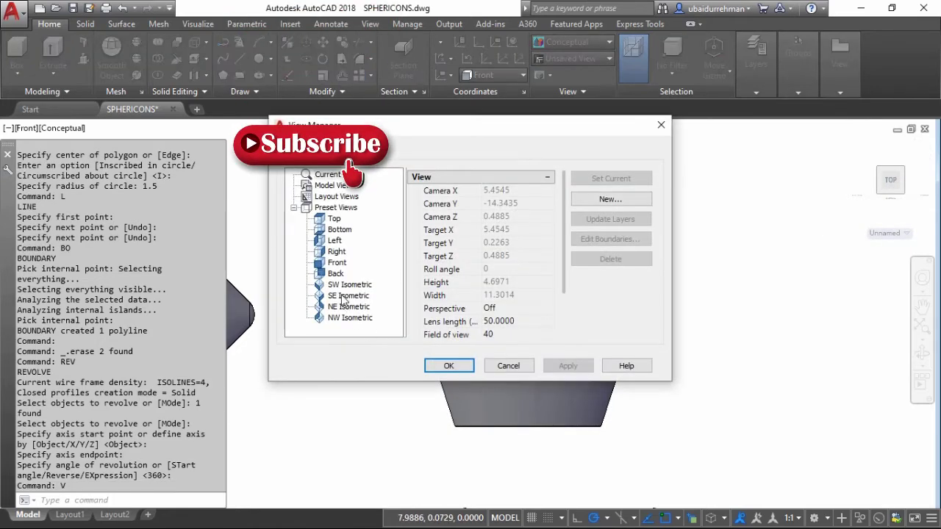
pyautogui.click(349, 296)
pyautogui.click(573, 369)
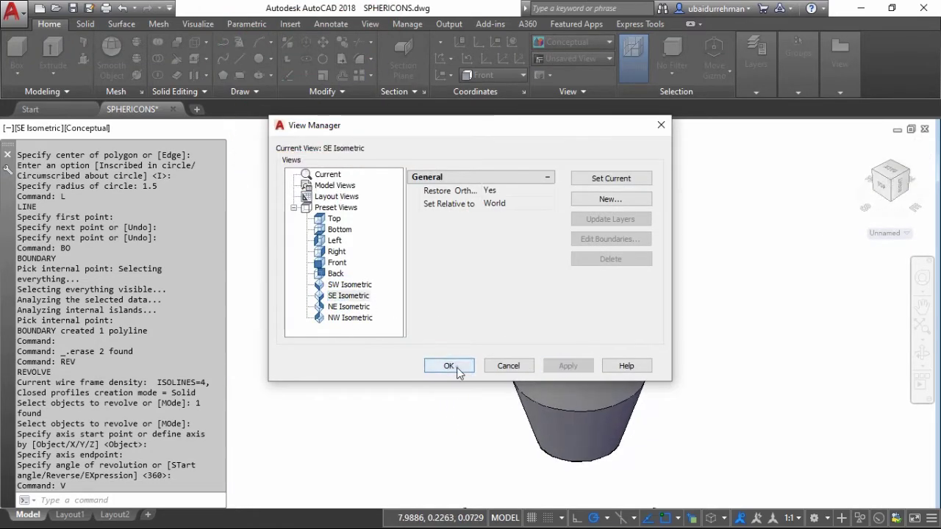
pyautogui.click(451, 365)
pyautogui.write('v')
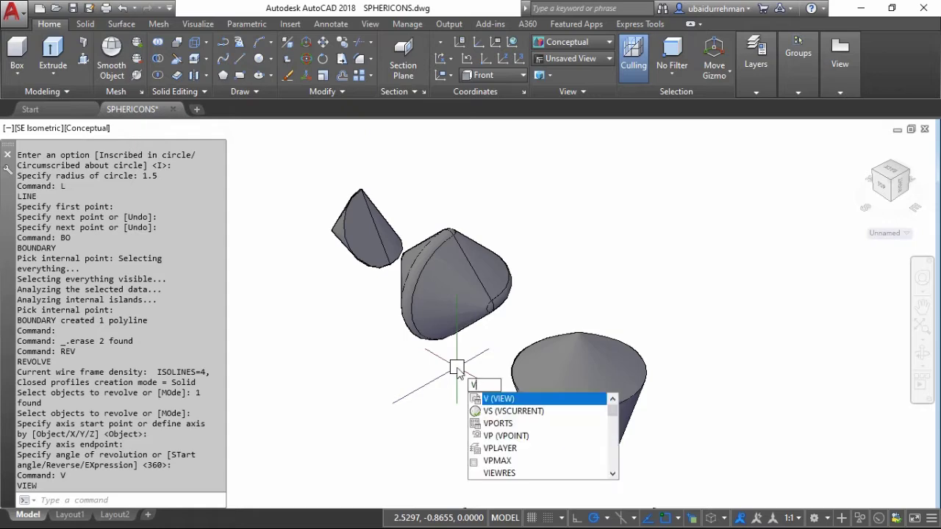
pyautogui.press('Return')
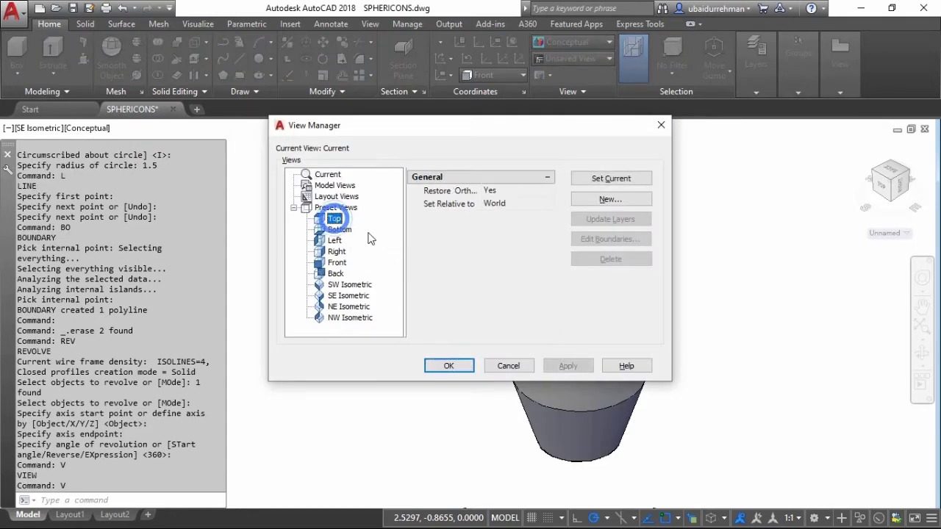
pyautogui.press('Escape')
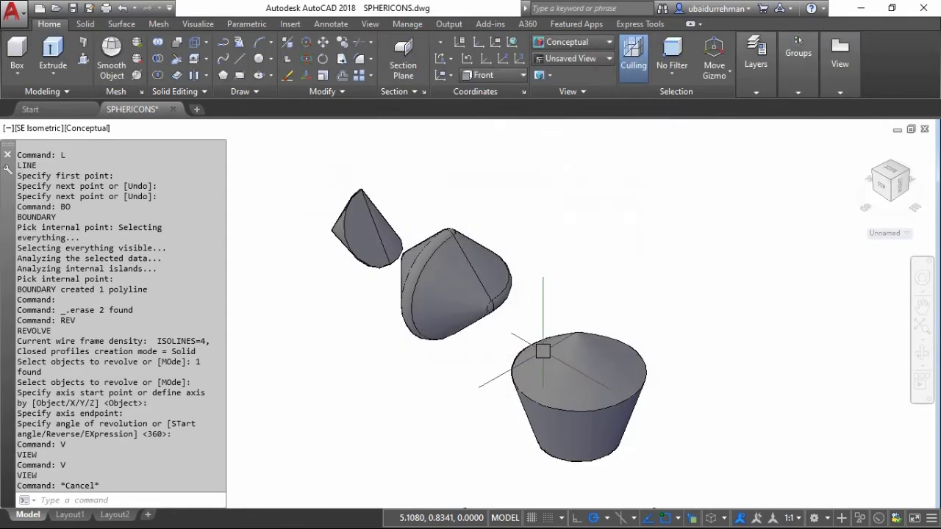
pyautogui.hotkey('ctrl', 'z')
pyautogui.hotkey('ctrl', 'z')
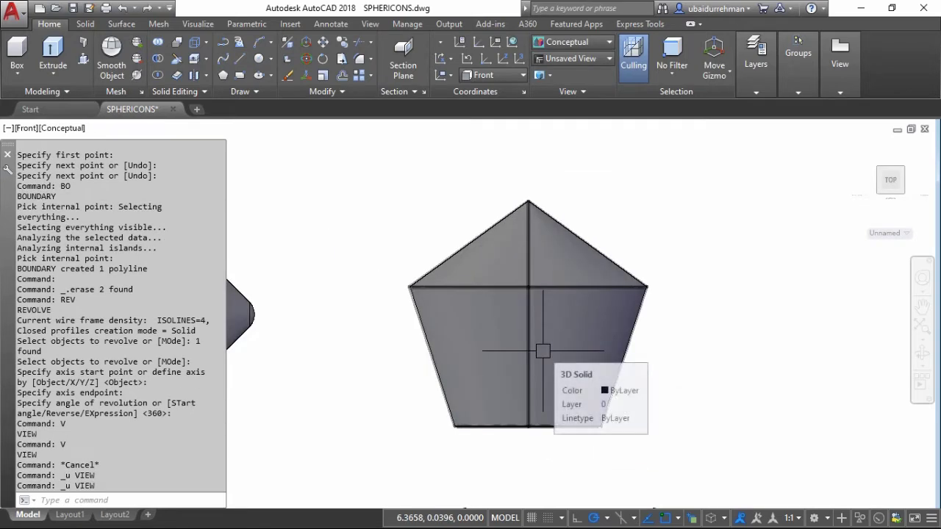
# Set the model view to the preset Top view.
pyautogui.write('v')
pyautogui.press('Return')
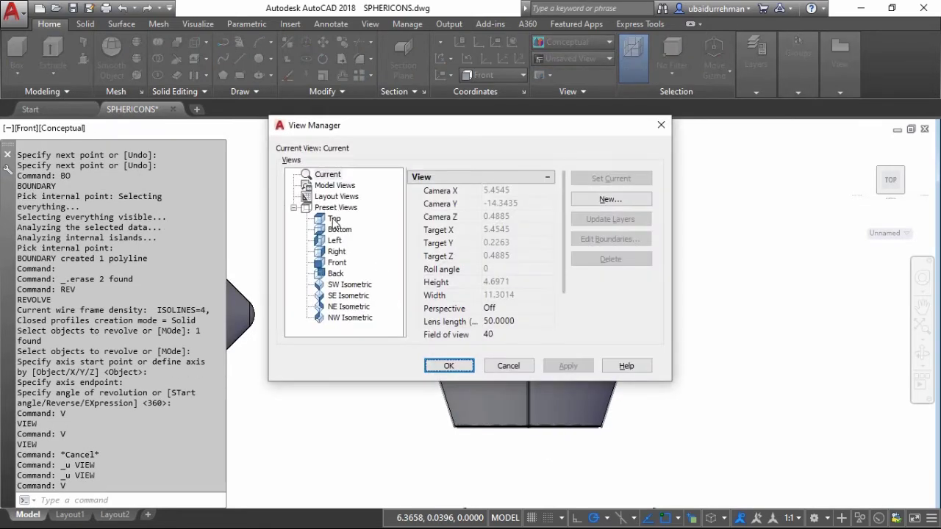
pyautogui.click(335, 219)
pyautogui.click(568, 366)
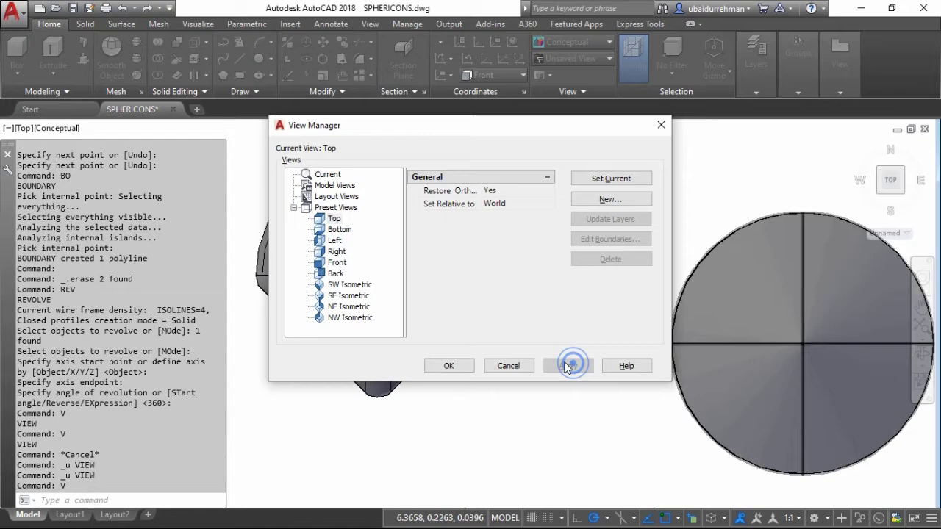
pyautogui.click(457, 368)
# Slice the revolved pentagon solid along a horizontal line through its centre, keeping both halves.
pyautogui.moveTo(714, 338); pyautogui.dragTo(458, 304, button='middle')
pyautogui.scroll(2, 571, 277)
pyautogui.moveTo(570, 276)
pyautogui.mouseDown(button='middle')
pyautogui.moveTo(557, 260)
pyautogui.moveTo(563, 267)
pyautogui.mouseUp(button='middle')
pyautogui.write('s')
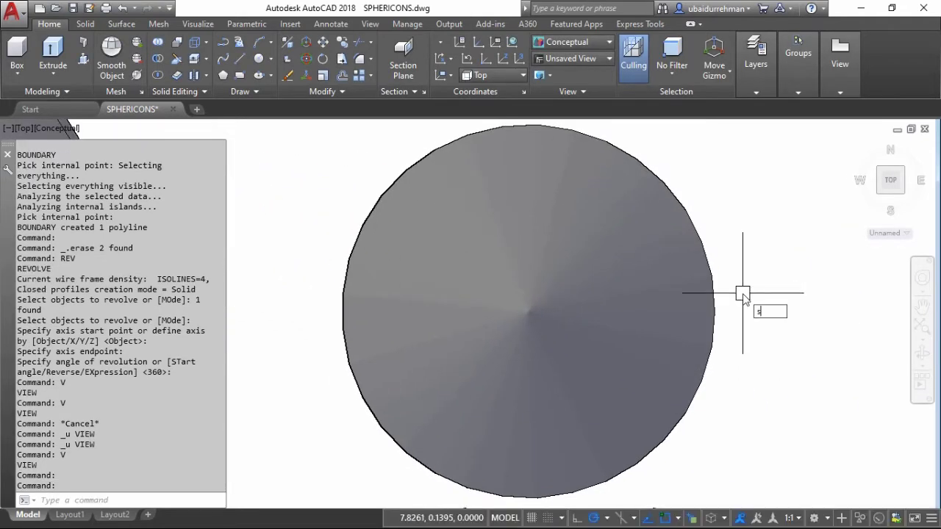
pyautogui.write('li')
pyautogui.press('Return')
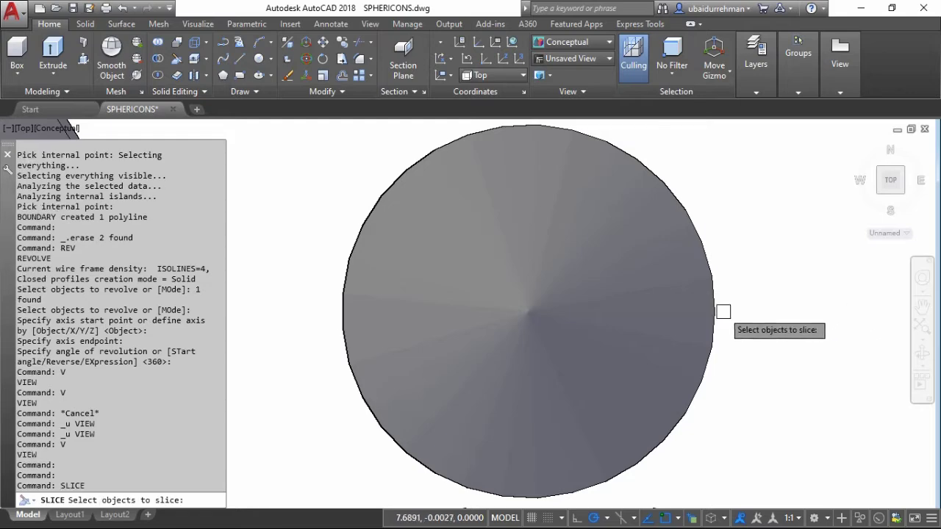
pyautogui.click(723, 312)
pyautogui.press('Return')
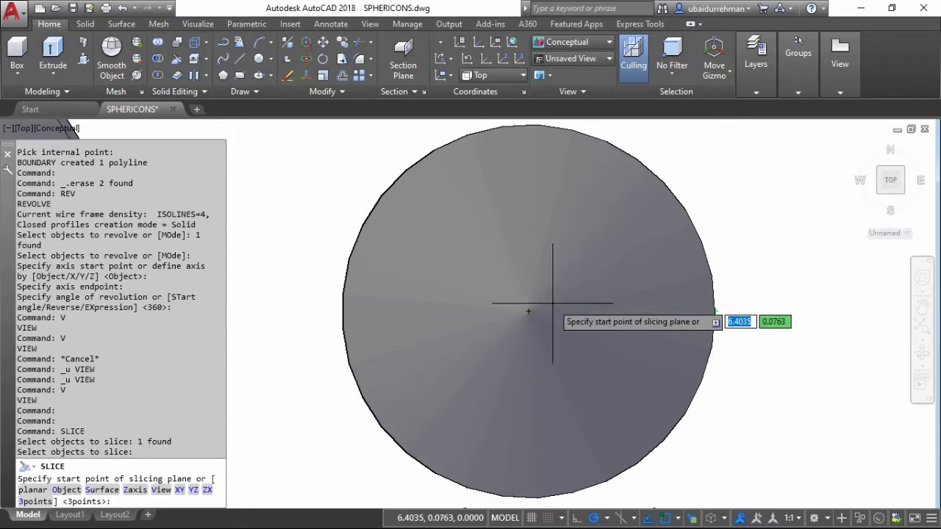
pyautogui.click(713, 312)
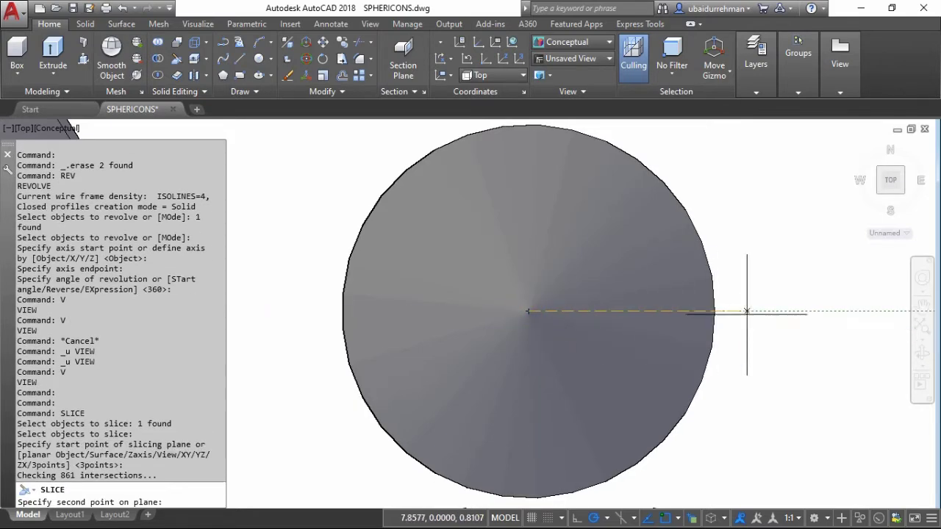
pyautogui.click(825, 310)
pyautogui.press('Return')
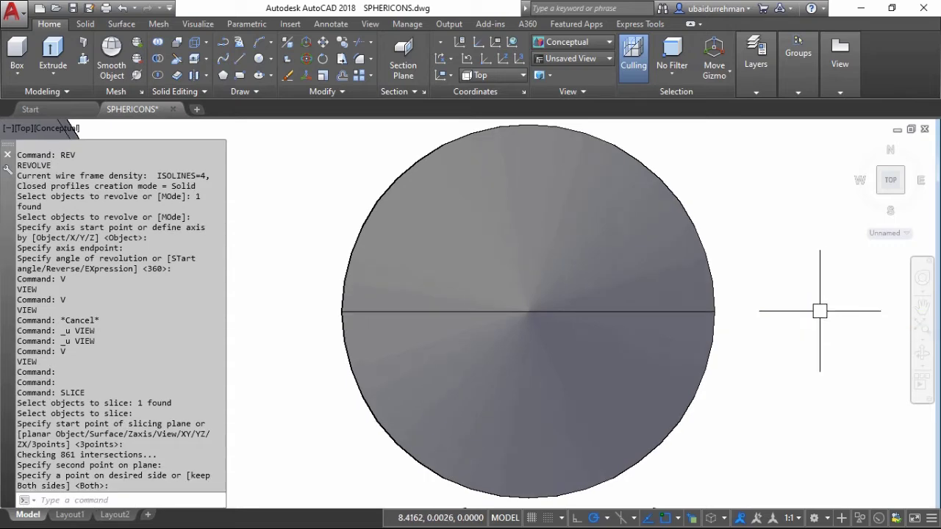
# Switch to the SE Isometric view and select the front half of the sliced solid.
pyautogui.click(902, 193)
pyautogui.click(531, 386)
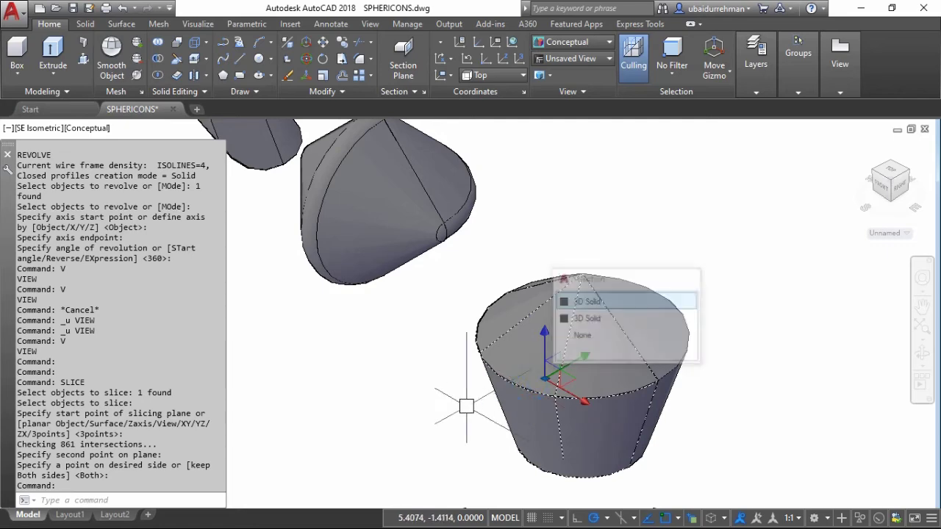
pyautogui.moveTo(519, 430); pyautogui.dragTo(446, 395, button='middle')
pyautogui.scroll(2, 483, 399)
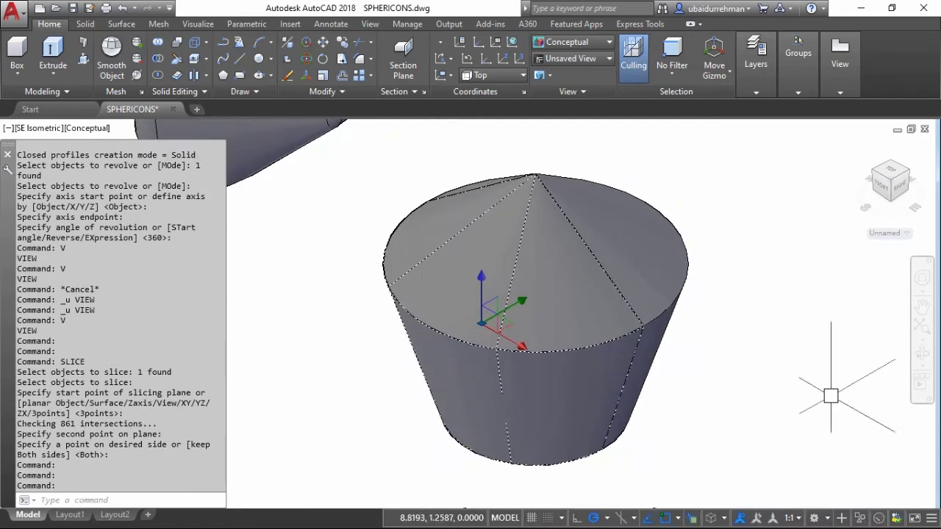
pyautogui.write('RO')
pyautogui.press('Return')
pyautogui.press('Escape')
pyautogui.press('Escape')
# Set the UCS with its Z axis perpendicular to the cut face and rotate the front half of the solid 72 degrees.
pyautogui.click(500, 60)
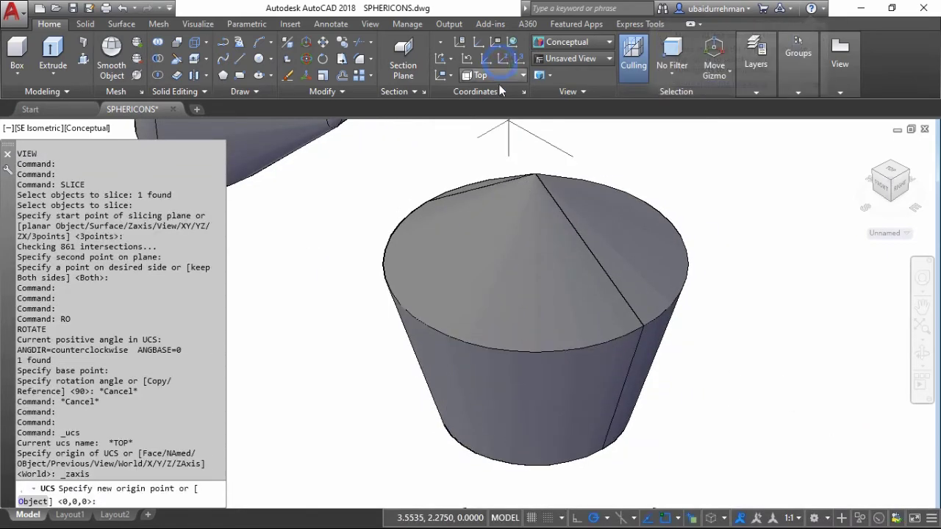
pyautogui.click(352, 219)
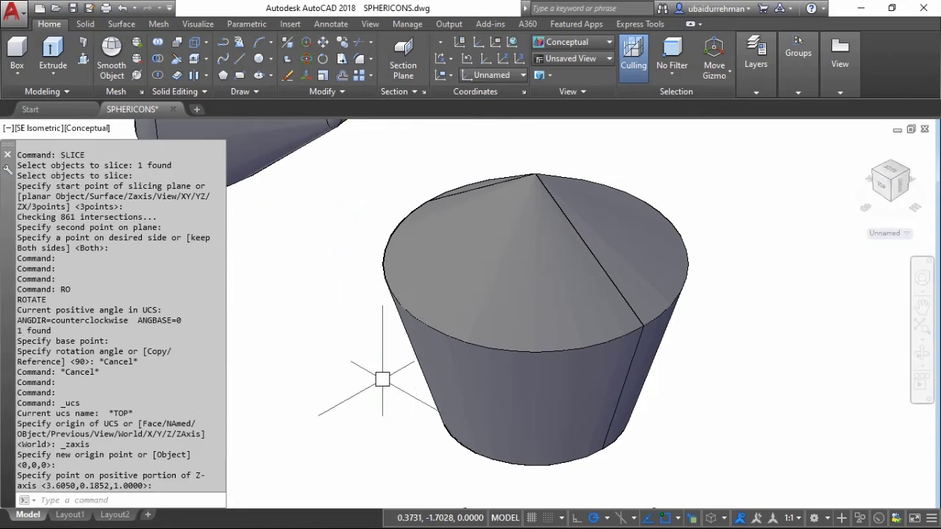
pyautogui.write('RO')
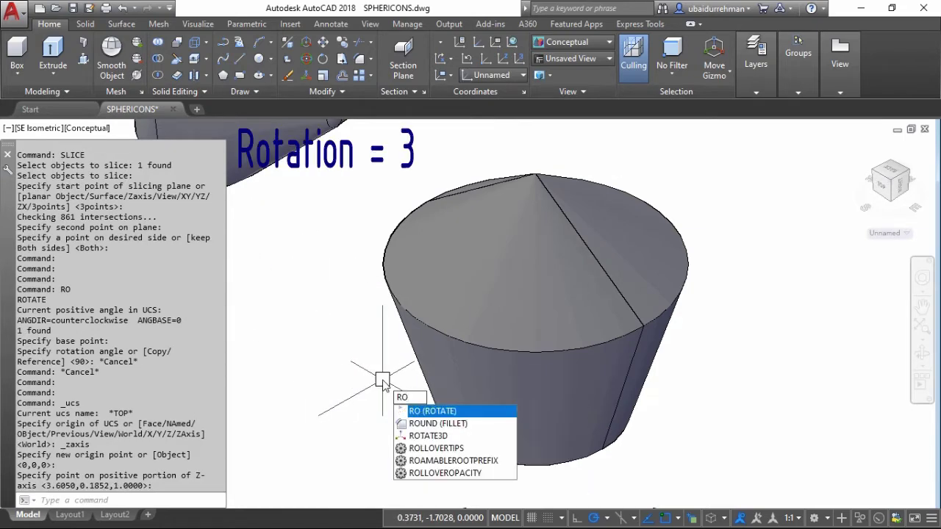
pyautogui.press('Return')
pyautogui.click(506, 346)
pyautogui.press('Return')
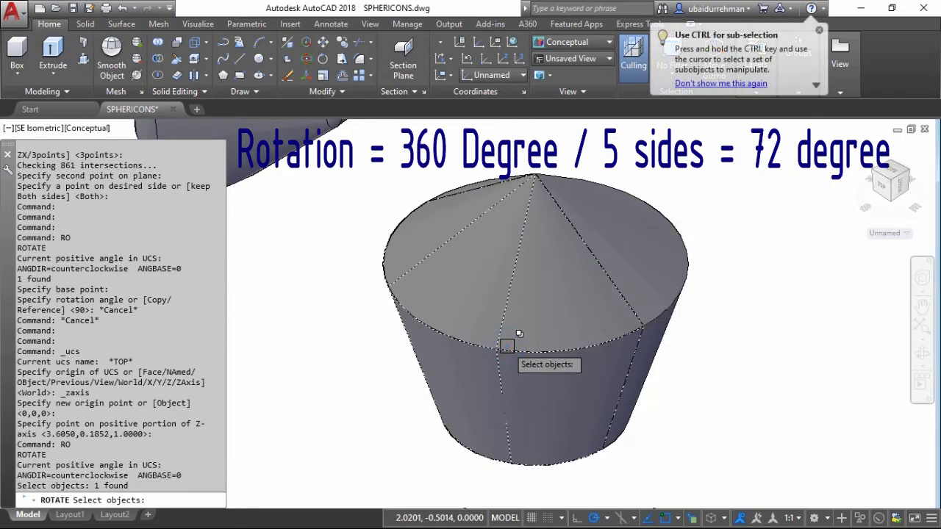
pyautogui.press('Return')
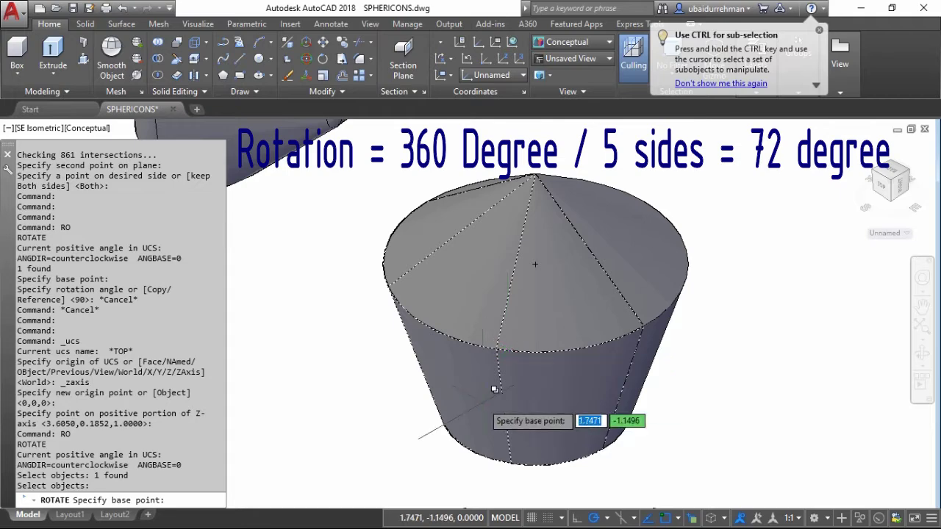
pyautogui.click(468, 448)
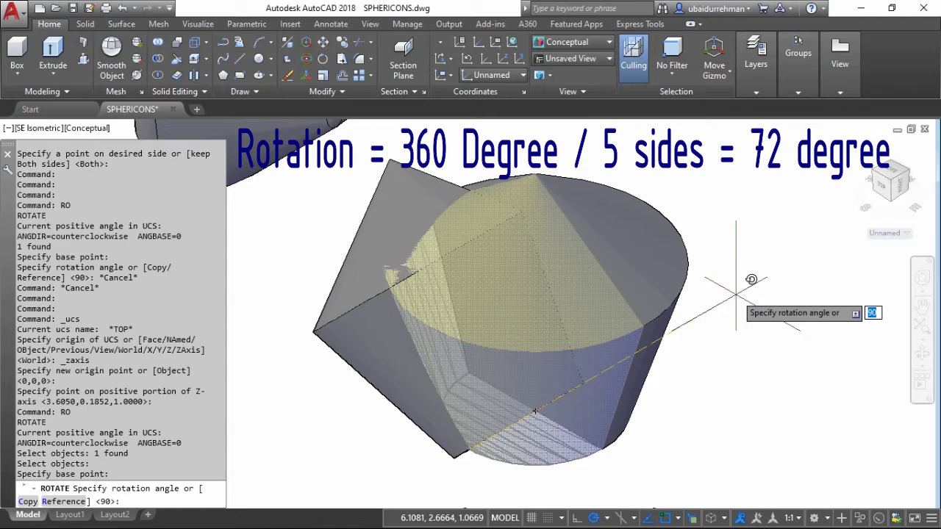
pyautogui.press('Return')
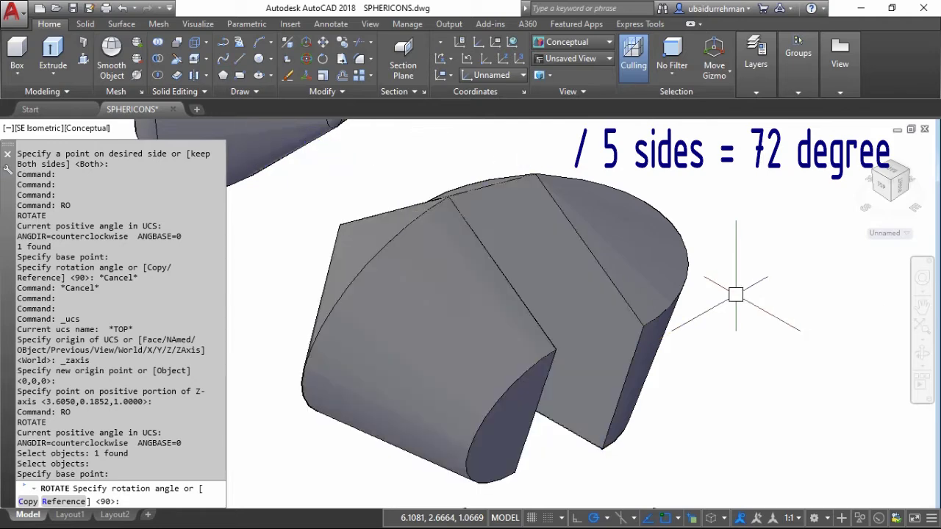
# Move the rotated half so its lower cut-face corner meets the matching corner of the other half.
pyautogui.click(496, 392)
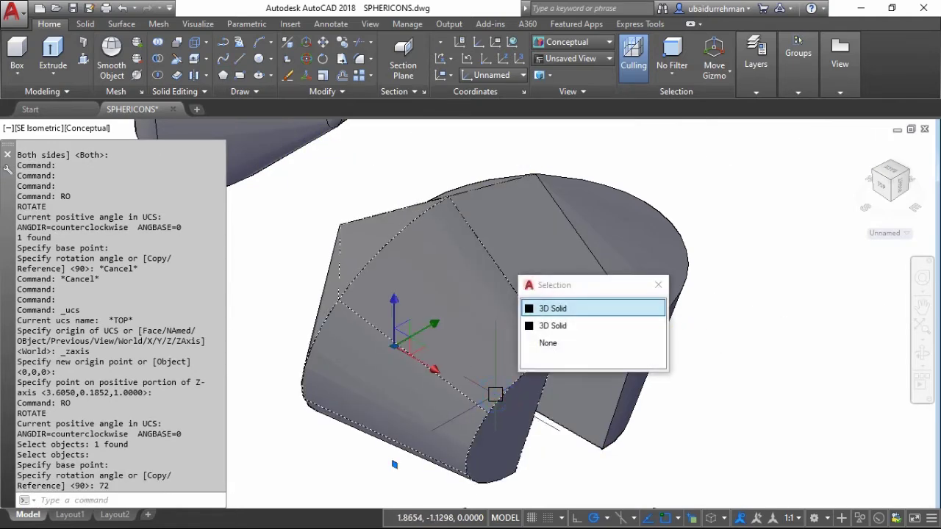
pyautogui.write('m')
pyautogui.press('Return')
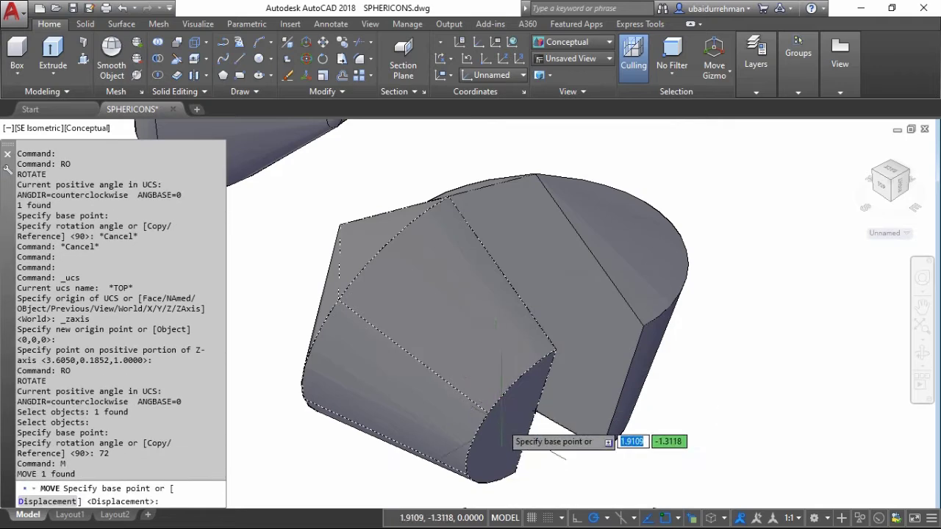
pyautogui.click(513, 472)
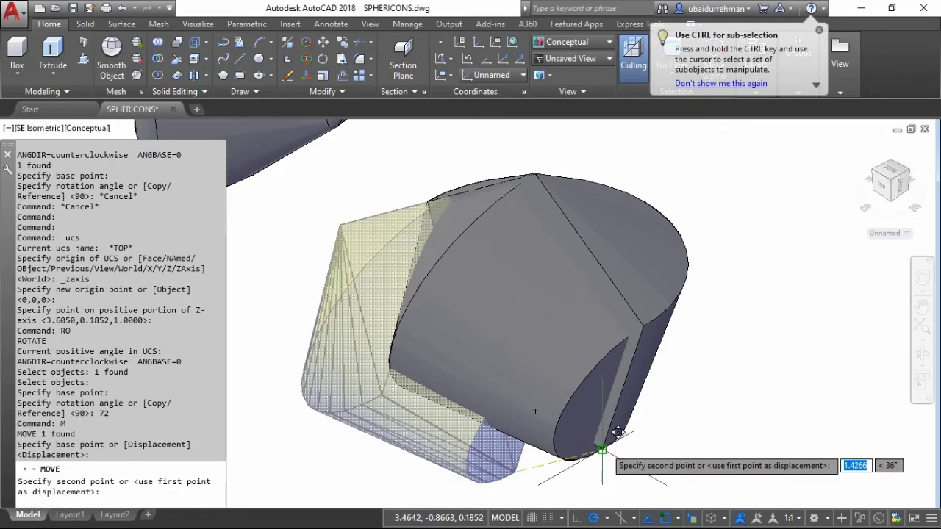
pyautogui.click(603, 447)
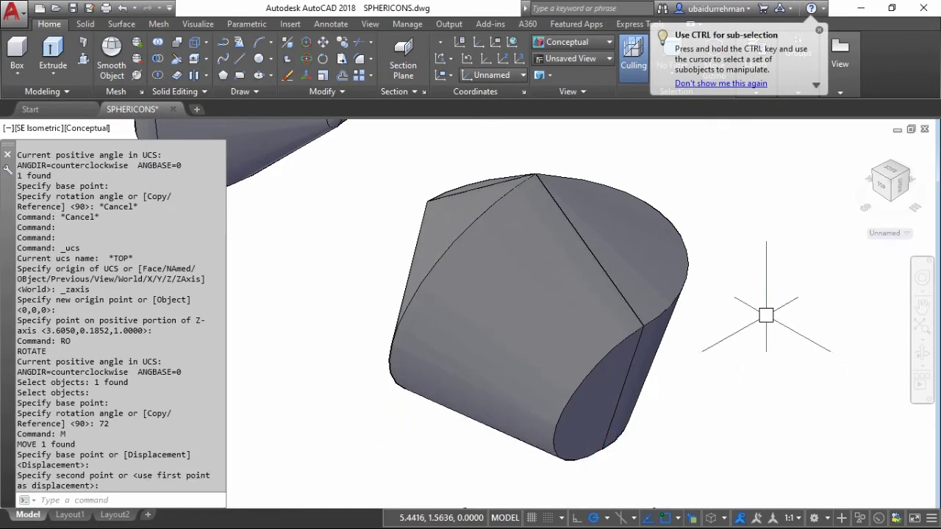
# Join the two halves of the penta-sphericon into one solid with Union.
pyautogui.write('UNIOm')
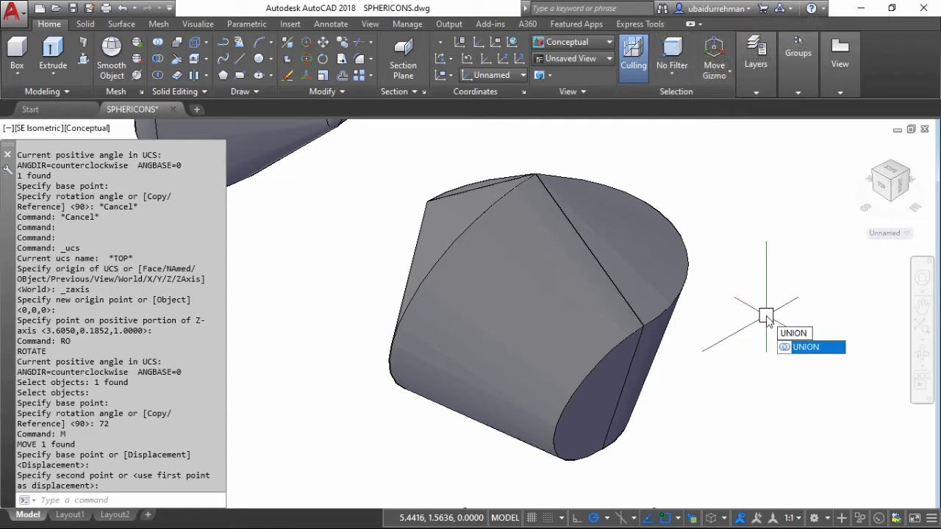
pyautogui.press('Return')
pyautogui.click(717, 189)
pyautogui.click(364, 417)
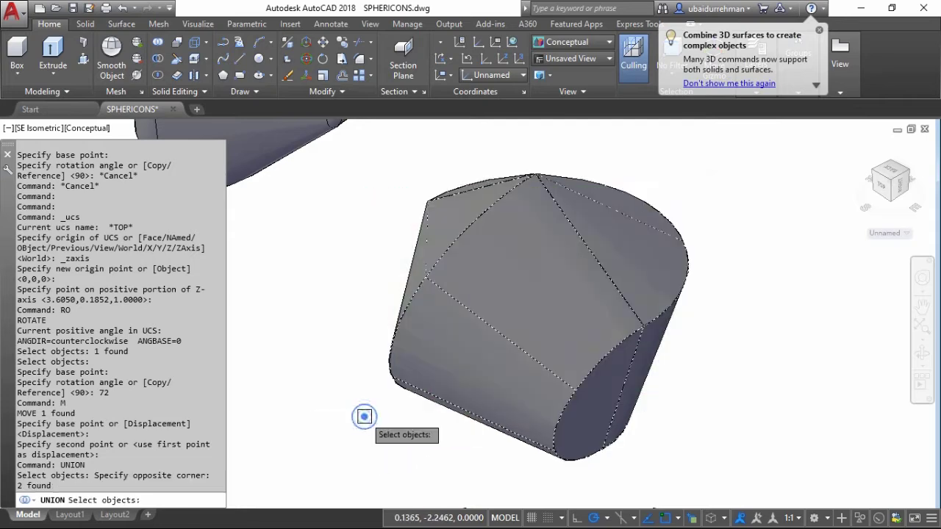
pyautogui.press('Return')
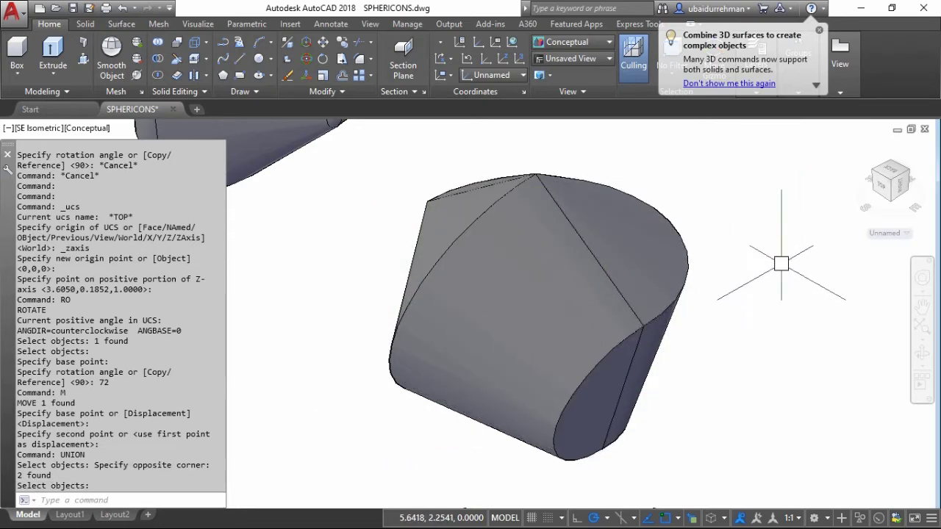
# Regenerate the drawing and orbit around the penta-sphericon to examine its shape from different angles.
pyautogui.write('RE')
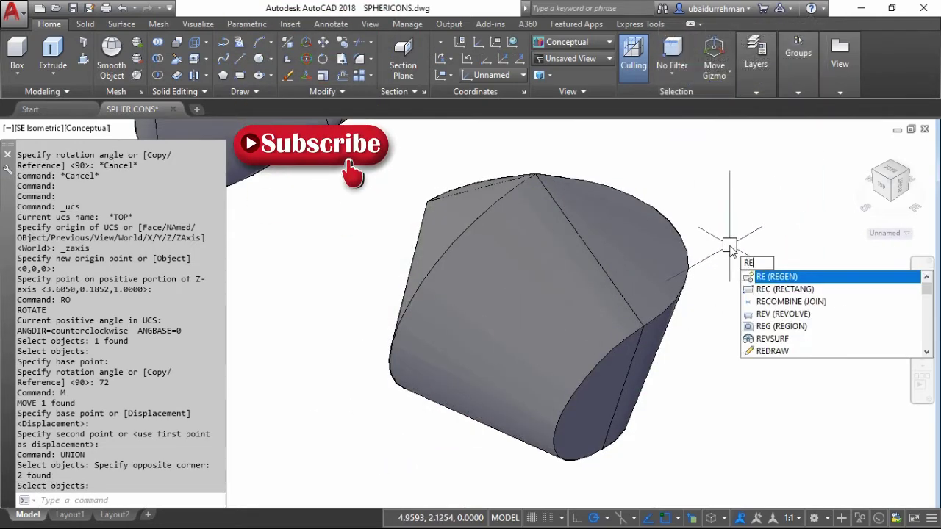
pyautogui.press('Return')
pyautogui.write('3')
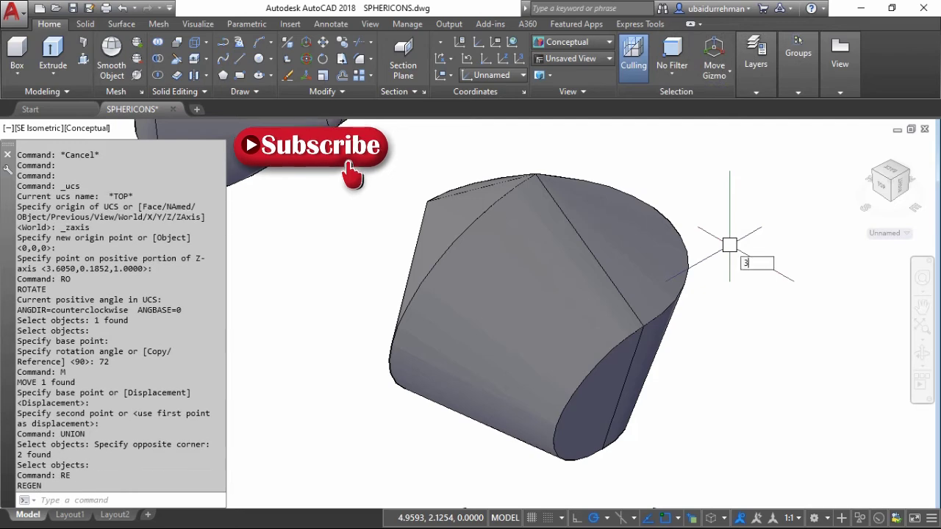
pyautogui.write('DO')
pyautogui.press('Return')
pyautogui.moveTo(462, 355); pyautogui.dragTo(572, 250)
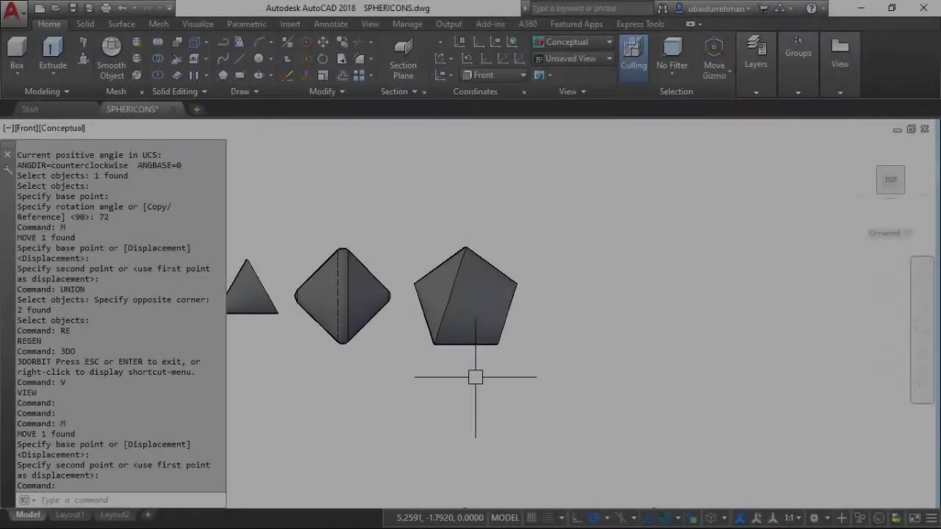
# Draw a six-sided polygon inscribed in a circle of radius 1.5, in the empty space beside the penta-sphericon.
pyautogui.write('POL')
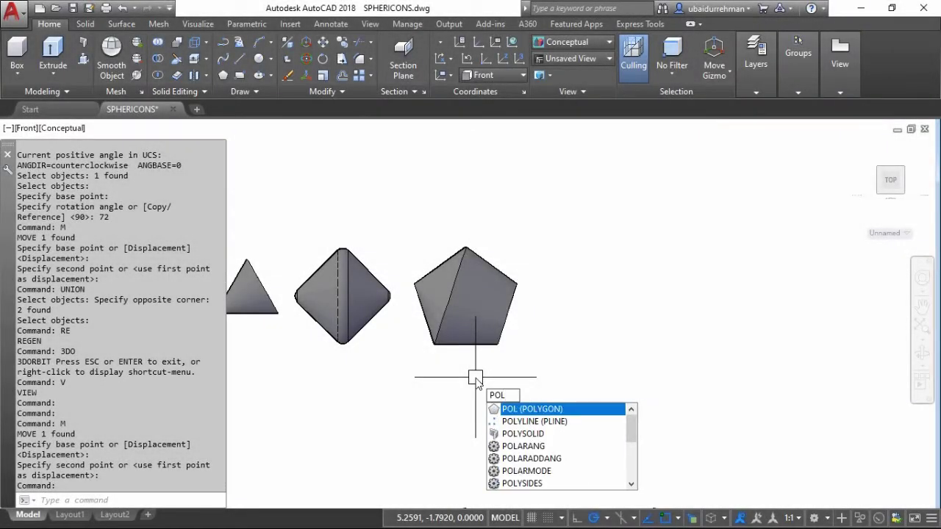
pyautogui.press('Return')
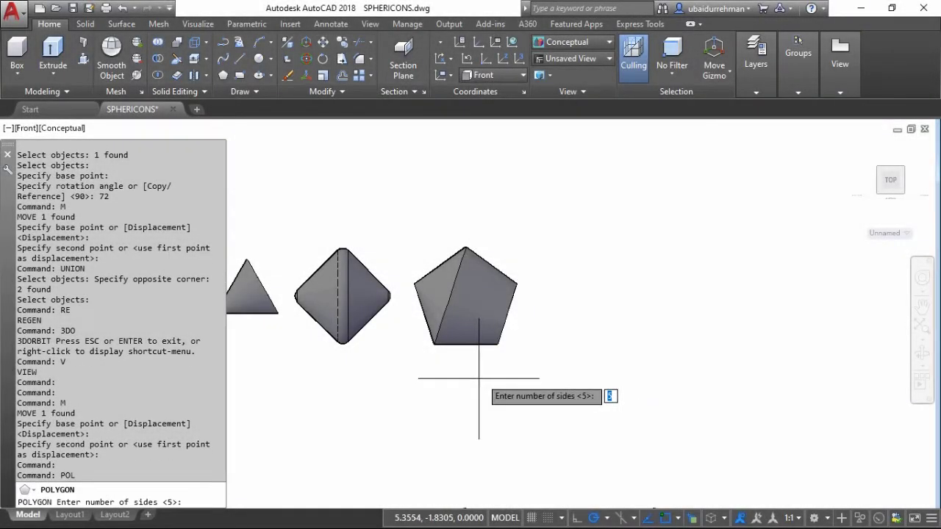
pyautogui.scroll(2, 639, 292)
pyautogui.moveTo(548, 311); pyautogui.dragTo(477, 299, button='middle')
pyautogui.scroll(2, 512, 293)
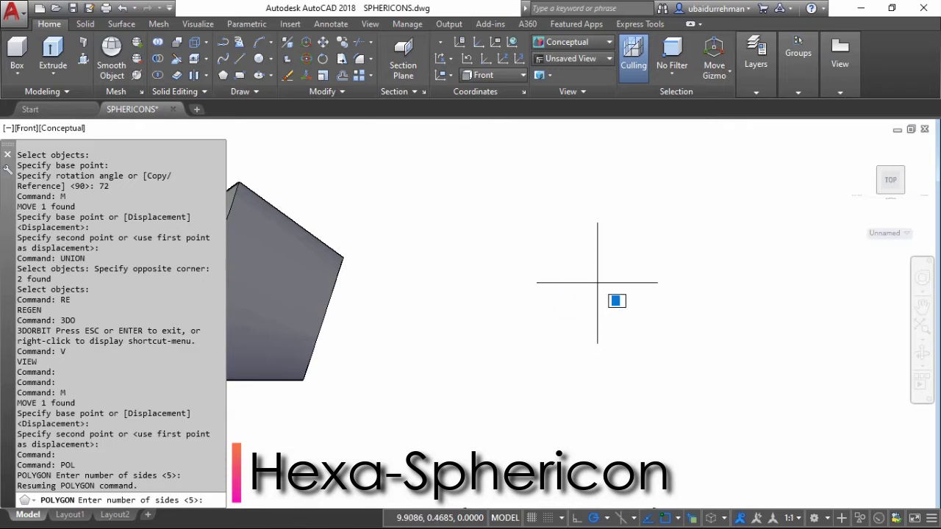
pyautogui.write('6')
pyautogui.press('Return')
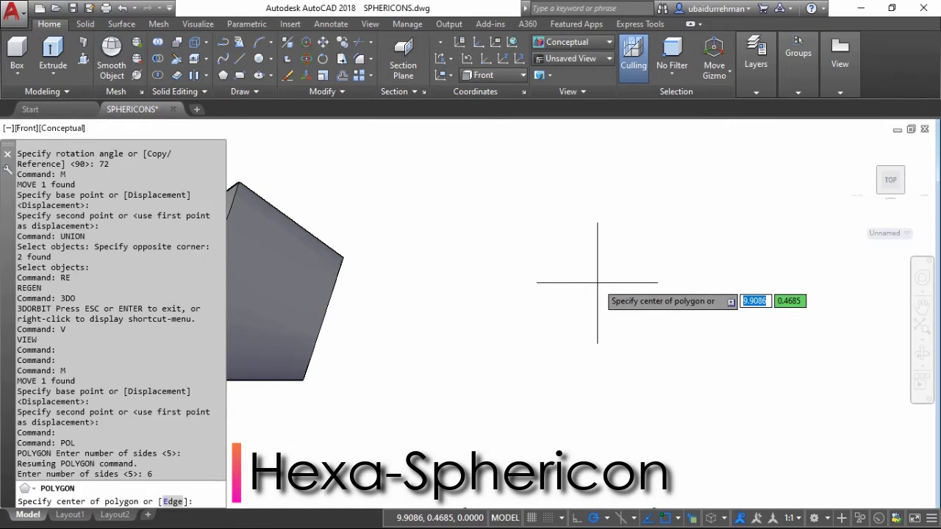
pyautogui.click(548, 278)
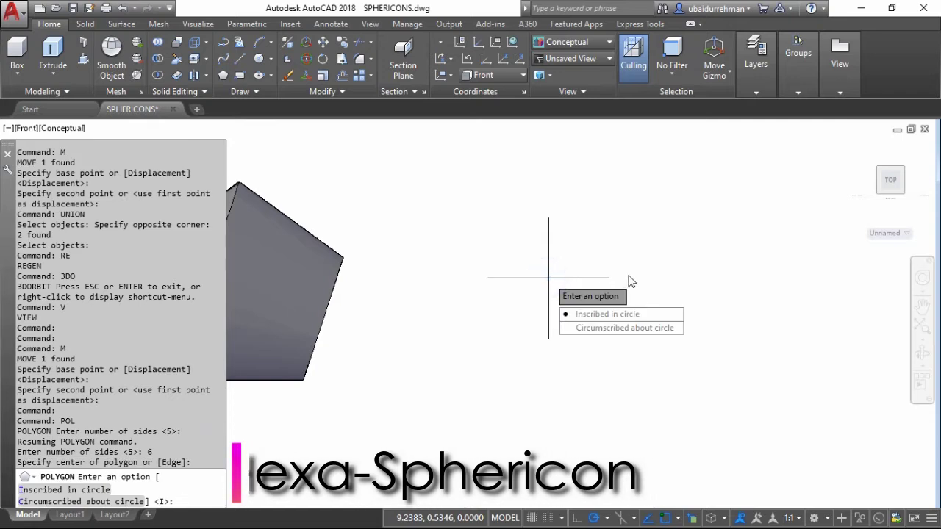
pyautogui.press('Return')
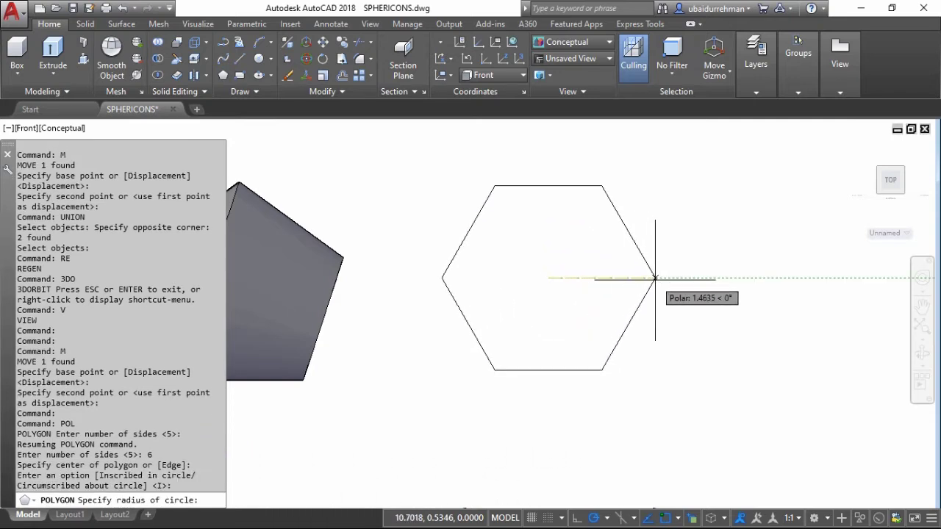
pyautogui.press('Return')
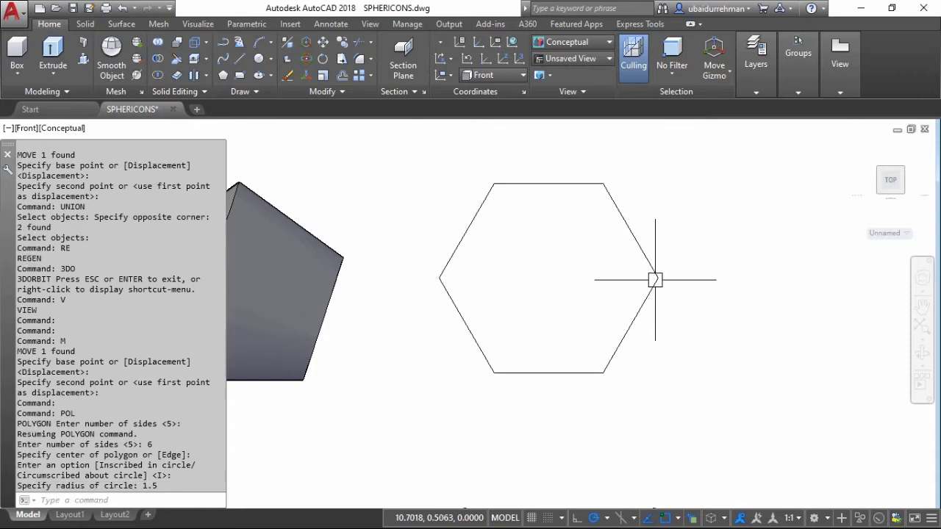
# Draw a vertical line from the midpoint of the hexagon's upper edge to the midpoint of its lower edge.
pyautogui.write('l')
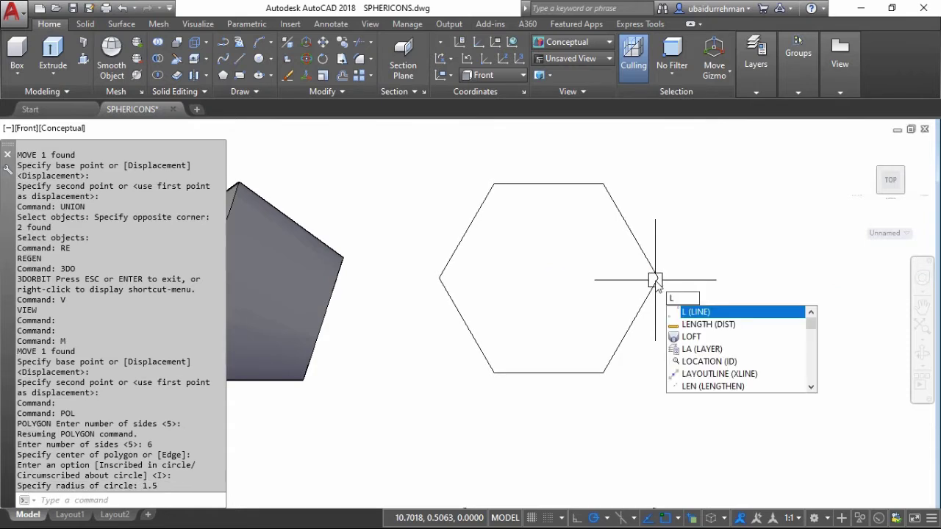
pyautogui.press('Return')
pyautogui.click(548, 183)
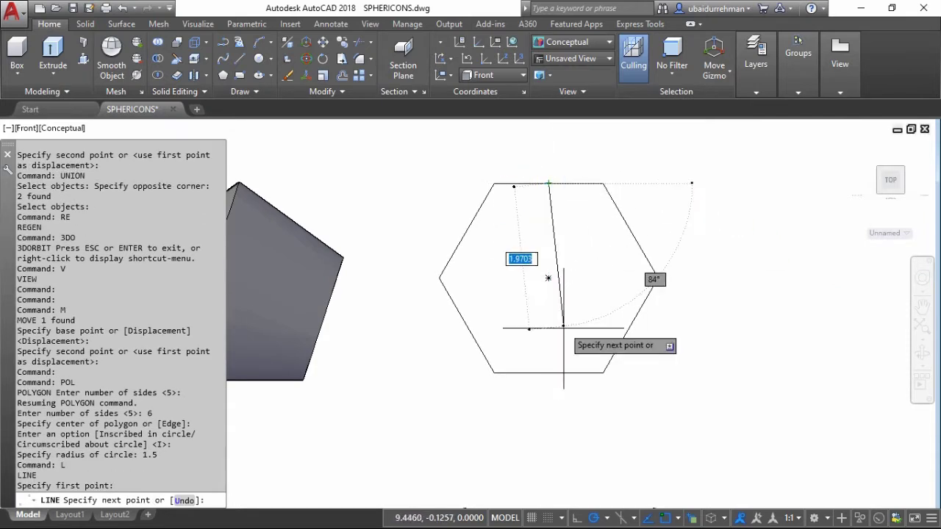
pyautogui.click(548, 373)
pyautogui.press('Return')
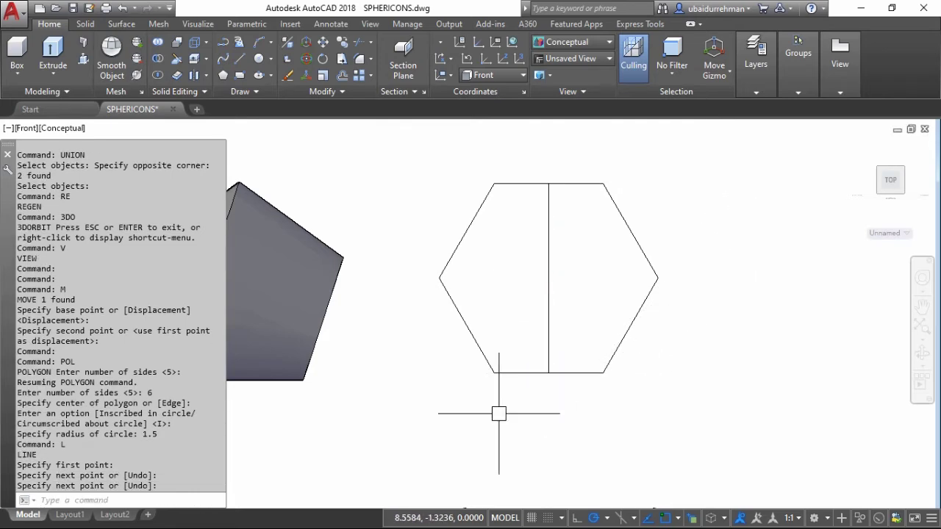
# Create a boundary polyline from the right half of the hexagon and erase the original hexagon and its dividing line.
pyautogui.write('bo')
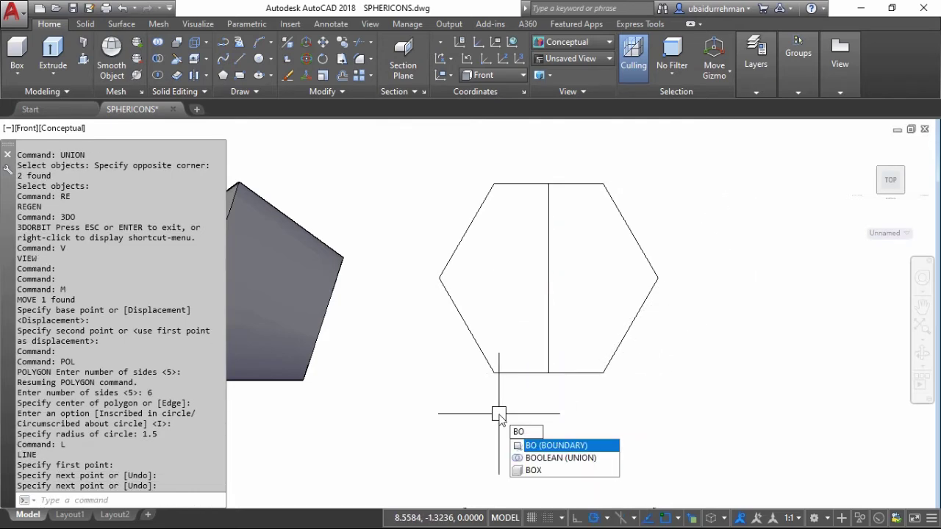
pyautogui.press('Return')
pyautogui.press('p')
pyautogui.click(598, 269)
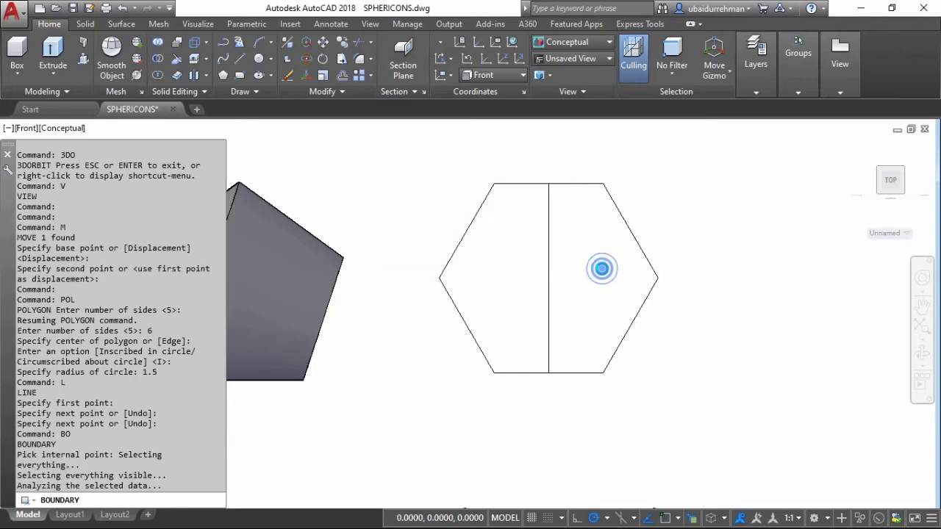
pyautogui.press('Return')
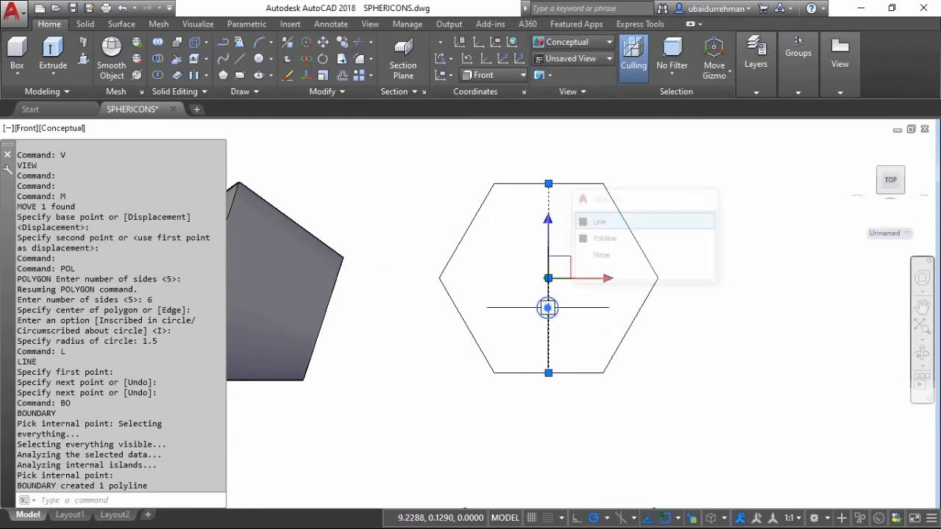
pyautogui.click(469, 331)
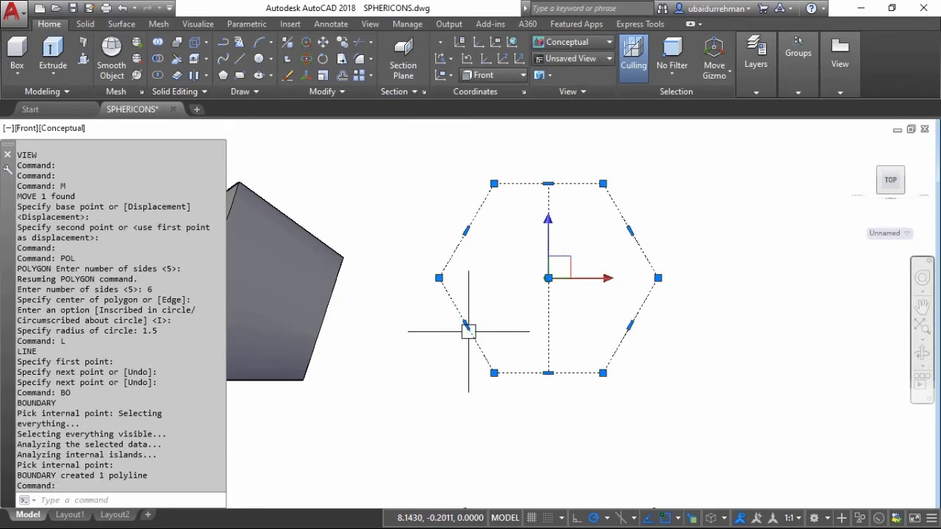
pyautogui.press('Delete')
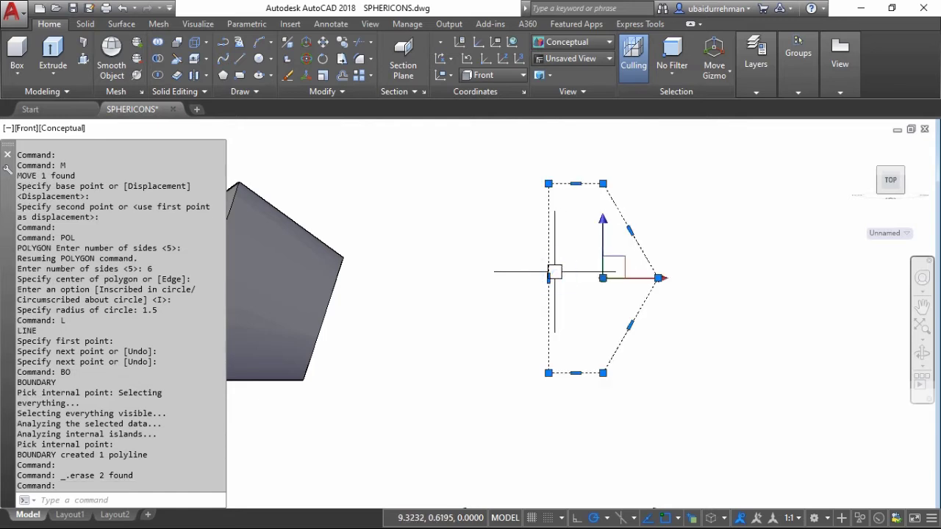
# Revolve the half-hexagon profile 360 degrees about its long vertical edge into a solid.
pyautogui.write('e')
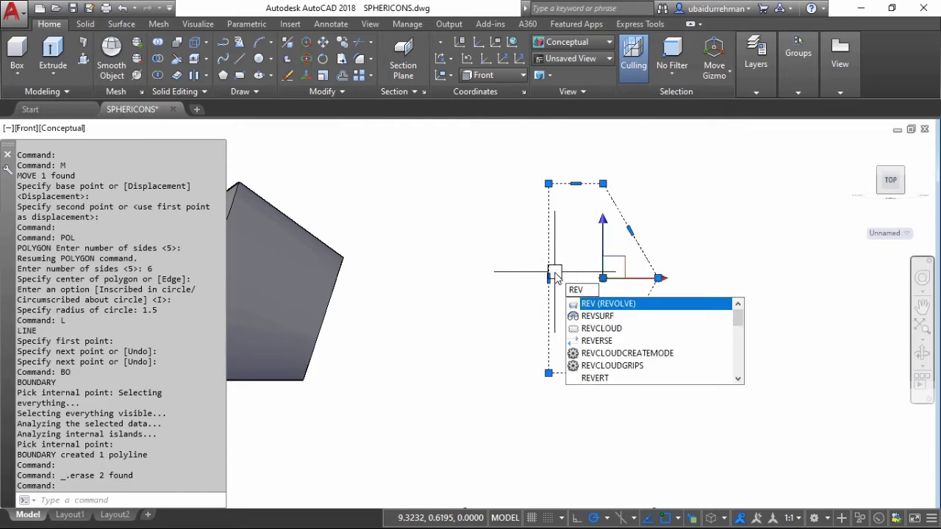
pyautogui.press('Return')
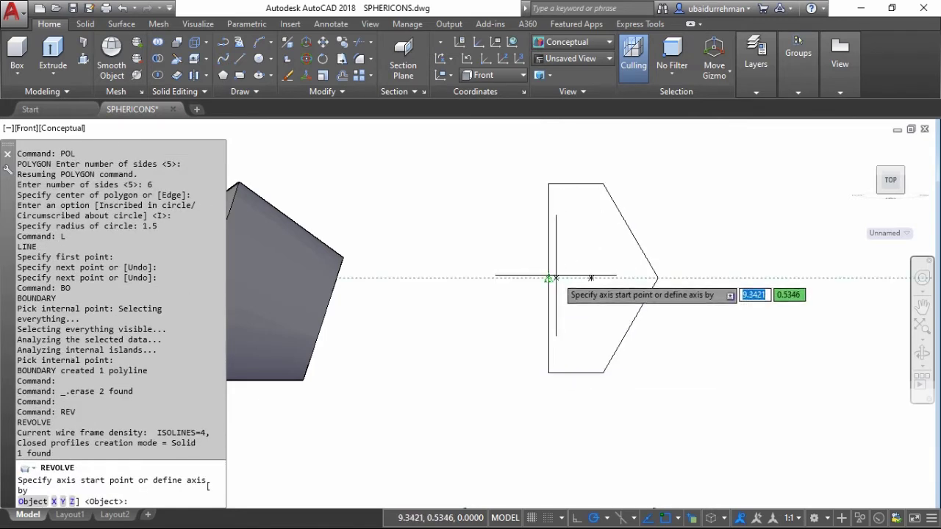
pyautogui.click(549, 184)
pyautogui.click(548, 373)
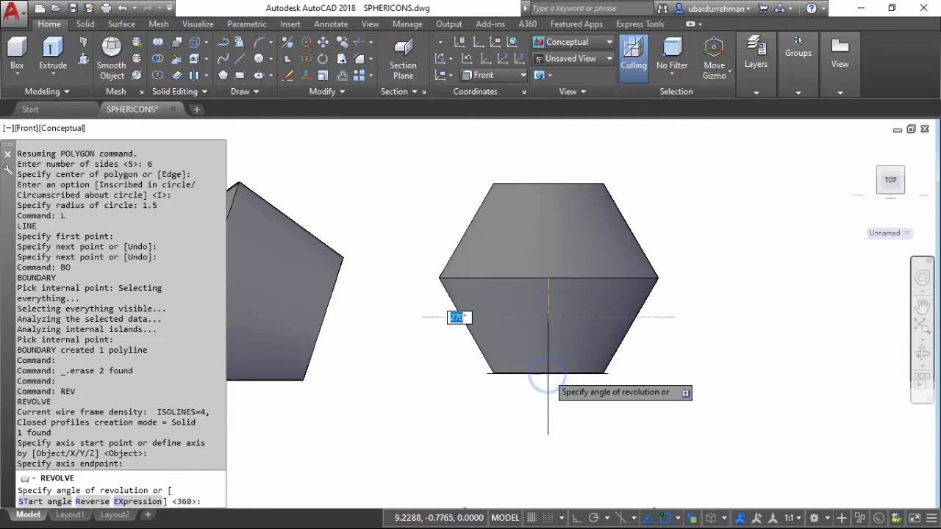
pyautogui.press('Return')
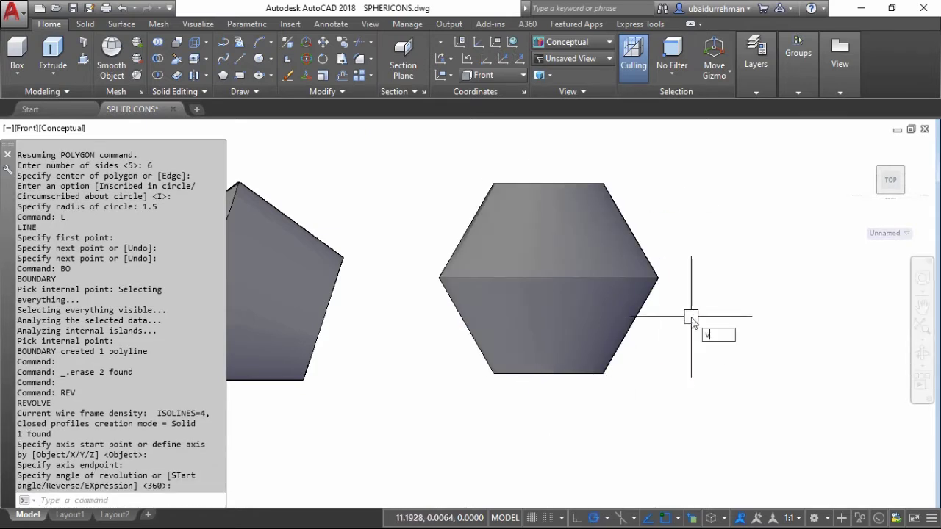
# Apply the Top preset view and frame the revolved hexagonal solid.
pyautogui.write('V')
pyautogui.press('Return')
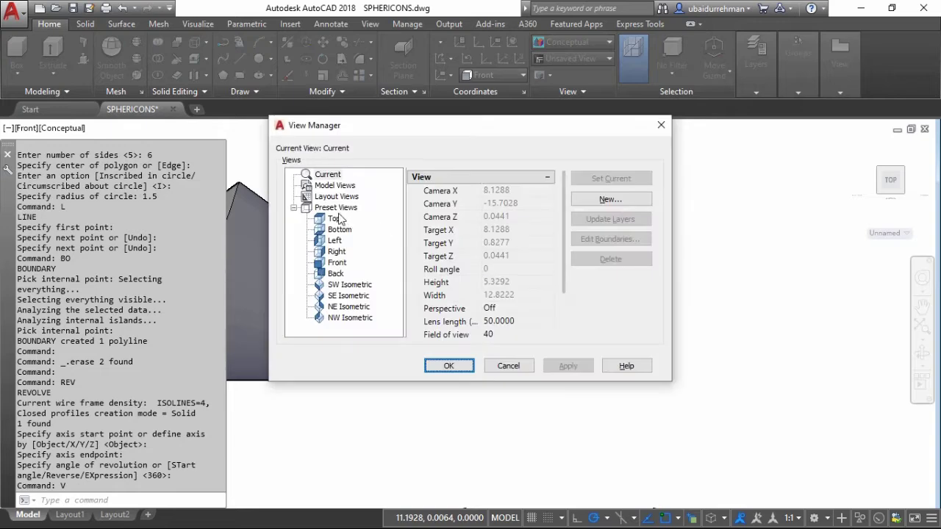
pyautogui.click(335, 219)
pyautogui.click(567, 365)
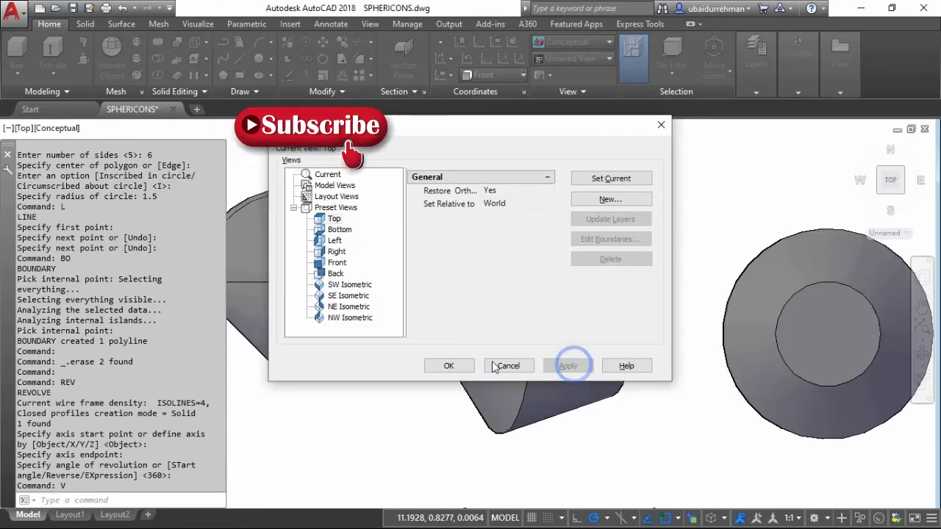
pyautogui.click(449, 365)
pyautogui.moveTo(679, 330); pyautogui.dragTo(426, 294, button='middle')
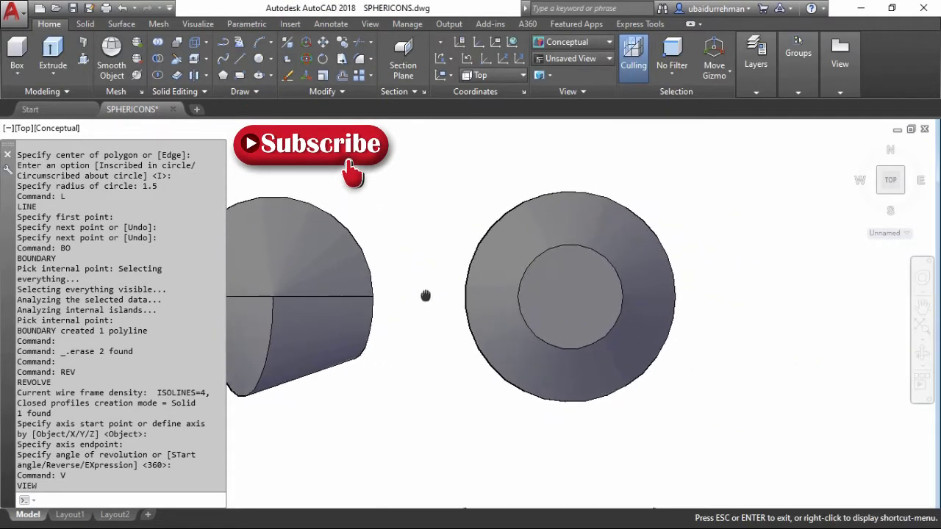
pyautogui.scroll(2, 599, 276)
# Slice the revolved solid through its centre along the horizontal diameter, keeping both sides.
pyautogui.write('SLICE')
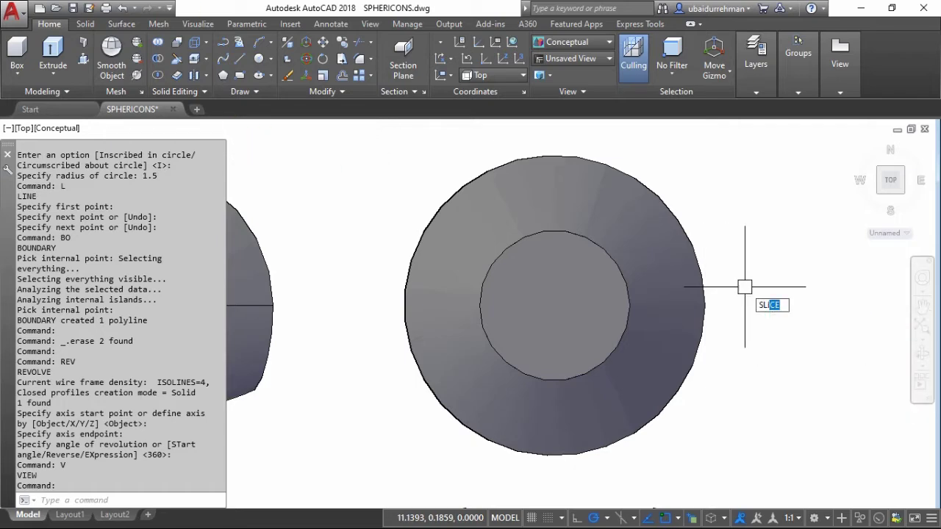
pyautogui.press('Return')
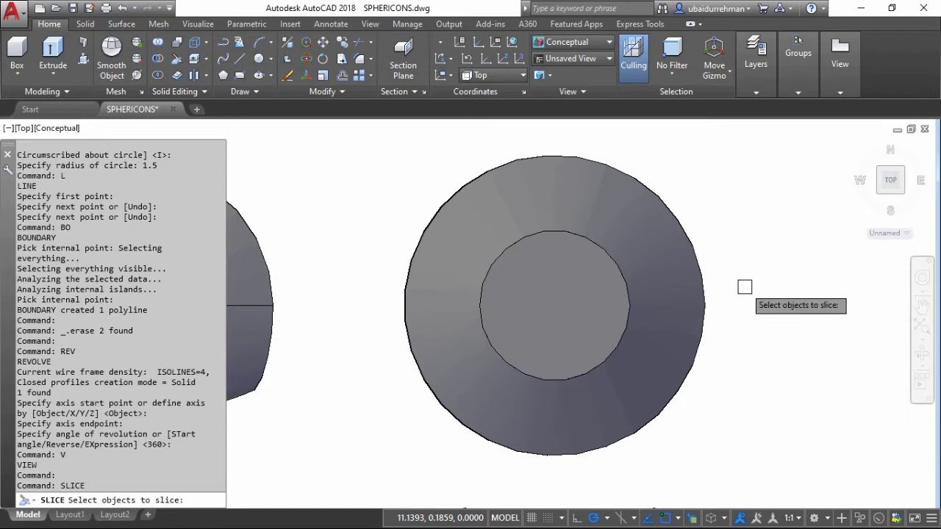
pyautogui.click(705, 277)
pyautogui.press('Return')
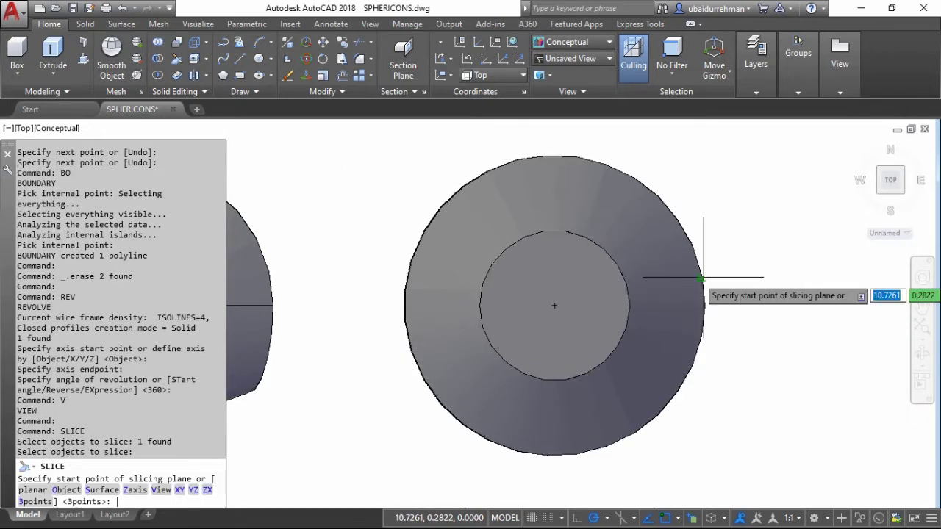
pyautogui.click(404, 305)
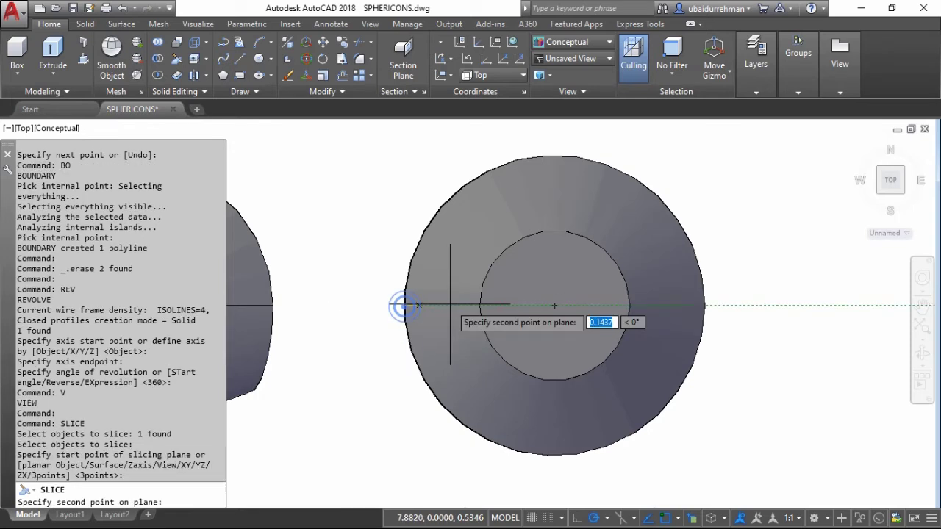
pyautogui.click(783, 305)
pyautogui.press('Return')
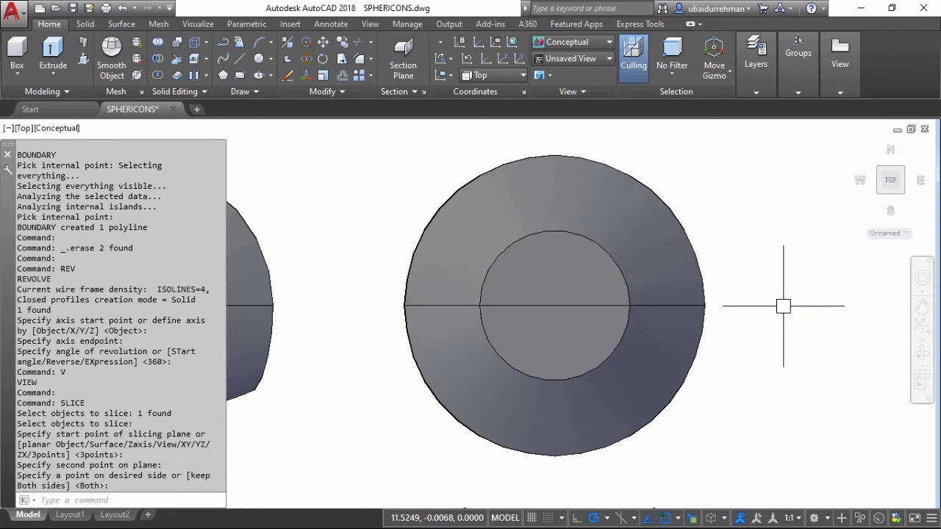
# Switch to the SE Isometric view and set the UCS with its Z axis perpendicular to the cut face.
pyautogui.click(904, 193)
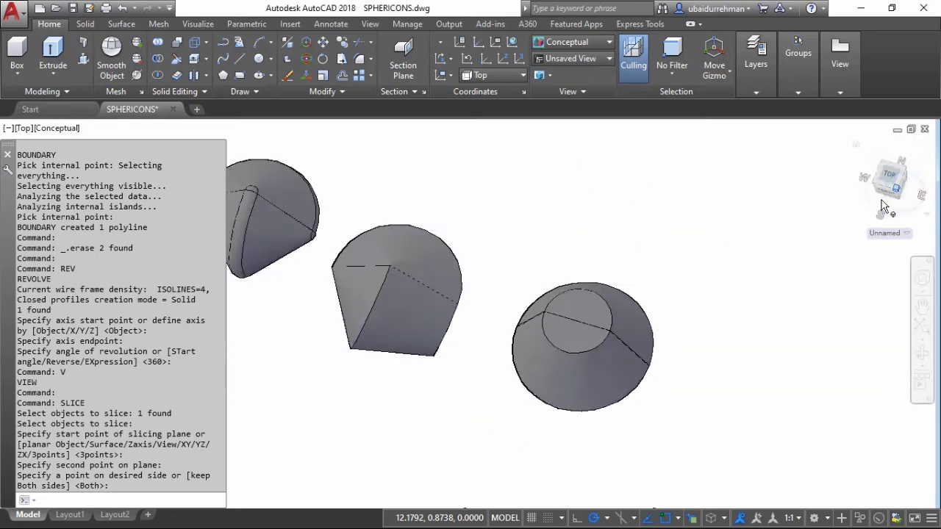
pyautogui.scroll(5, 526, 383)
pyautogui.moveTo(557, 368); pyautogui.dragTo(446, 332, button='middle')
pyautogui.scroll(2, 418, 319)
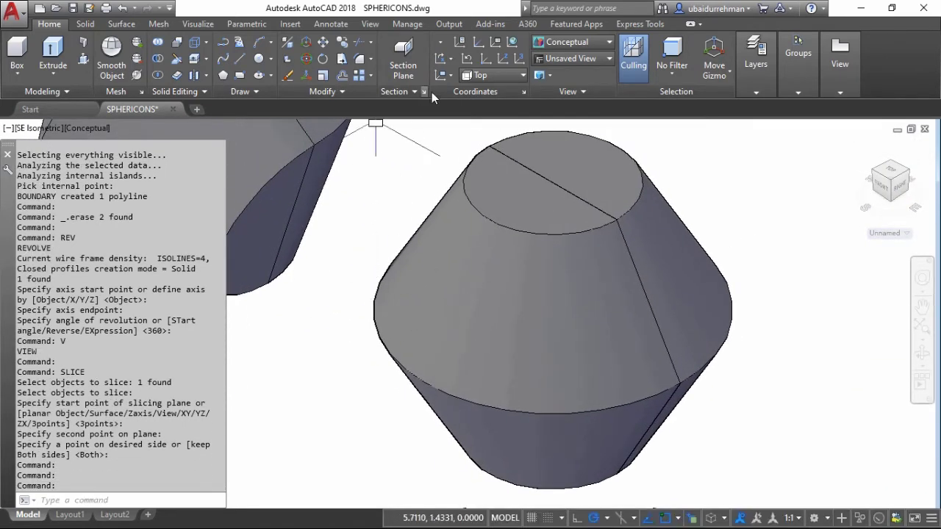
pyautogui.click(504, 63)
pyautogui.click(310, 356)
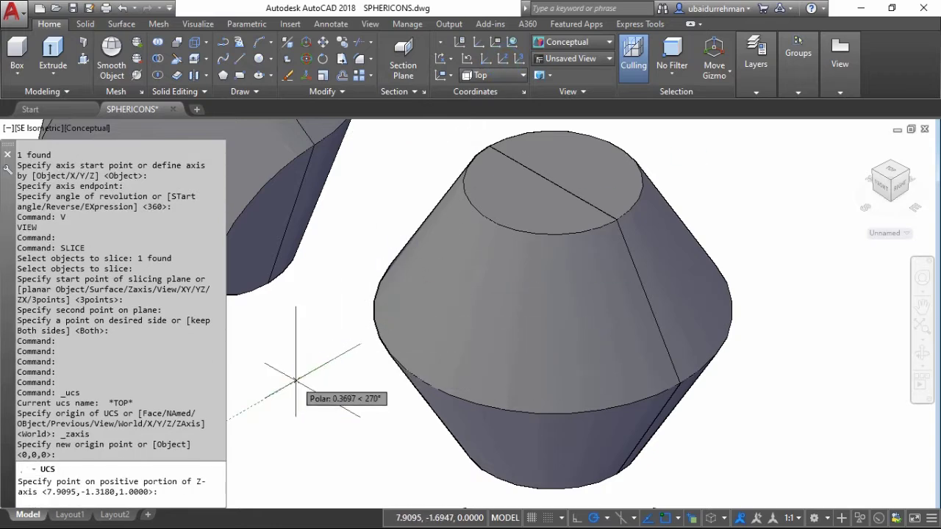
# Rotate the front half of the sliced solid 60 degrees about the centre of the solid.
pyautogui.click(463, 363)
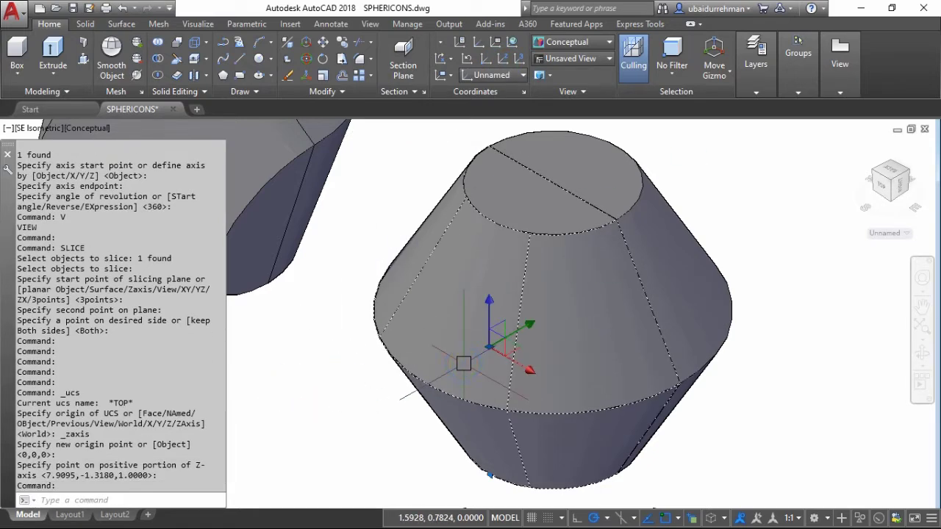
pyautogui.write('ro')
pyautogui.press('Return')
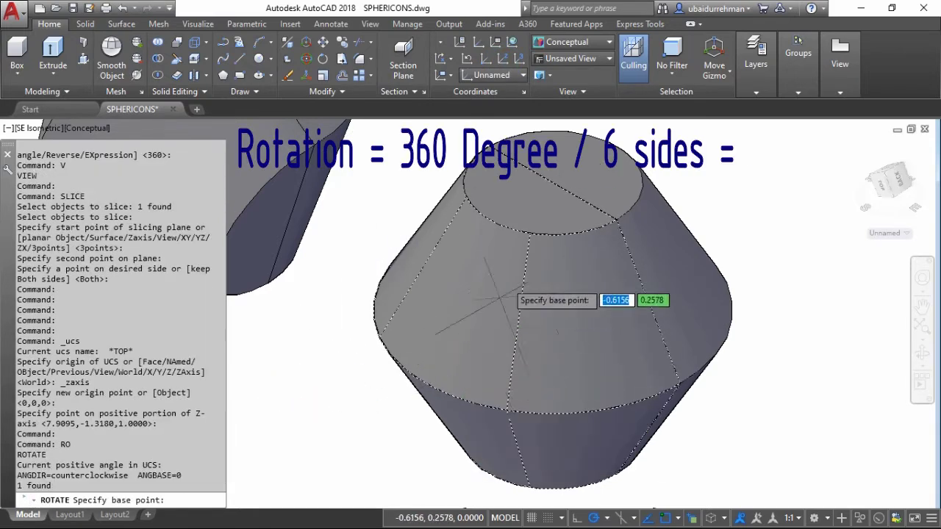
pyautogui.click(553, 311)
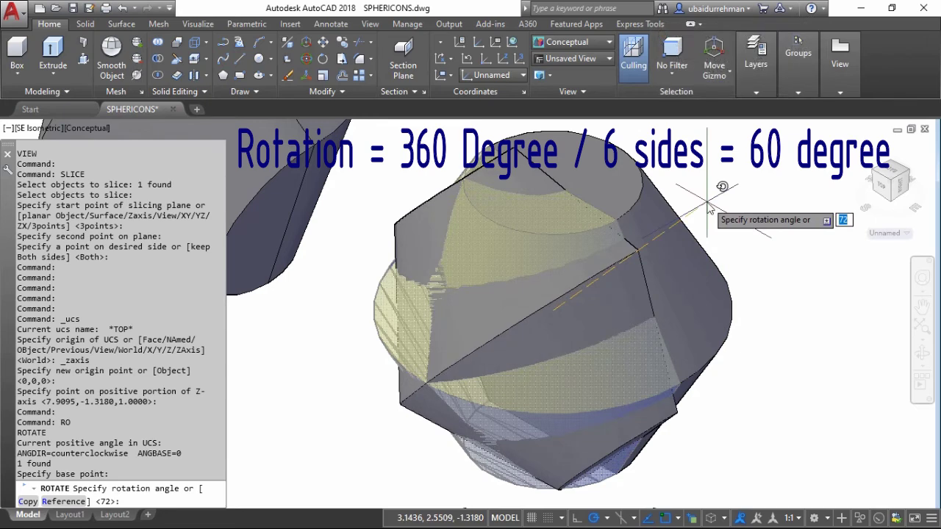
pyautogui.press('Return')
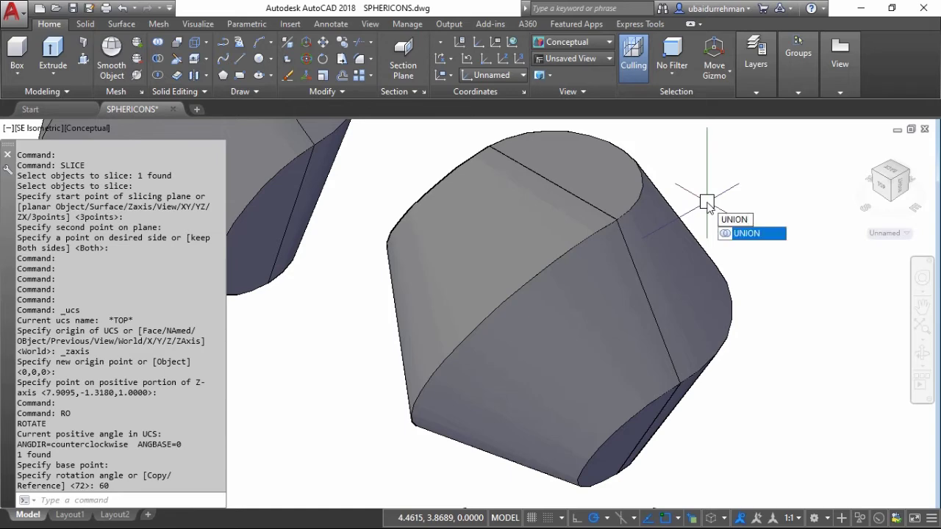
# Join the two halves of the hexa-sphericon into one solid with Union.
pyautogui.press('Return')
pyautogui.click(707, 205)
pyautogui.click(600, 255)
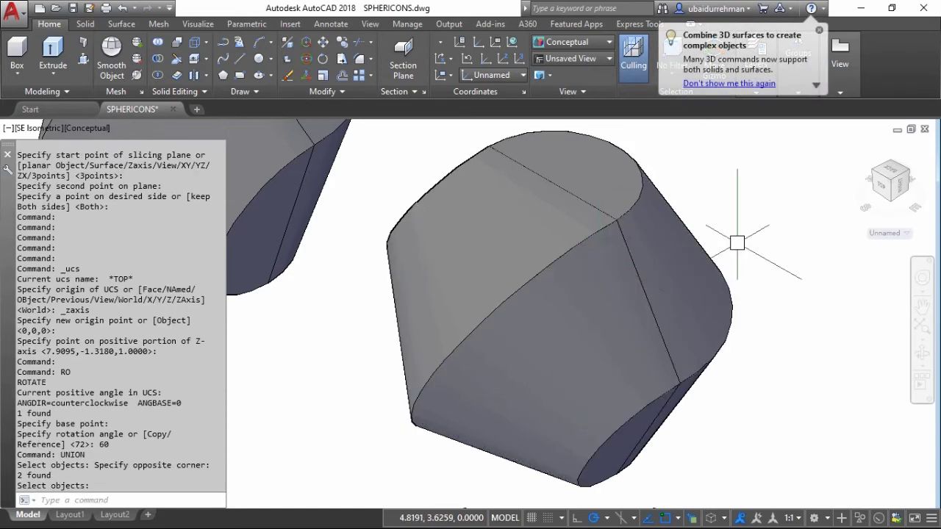
# Regenerate the drawing and orbit around the joined hexa-sphericon to examine its faces and edges.
pyautogui.write('e')
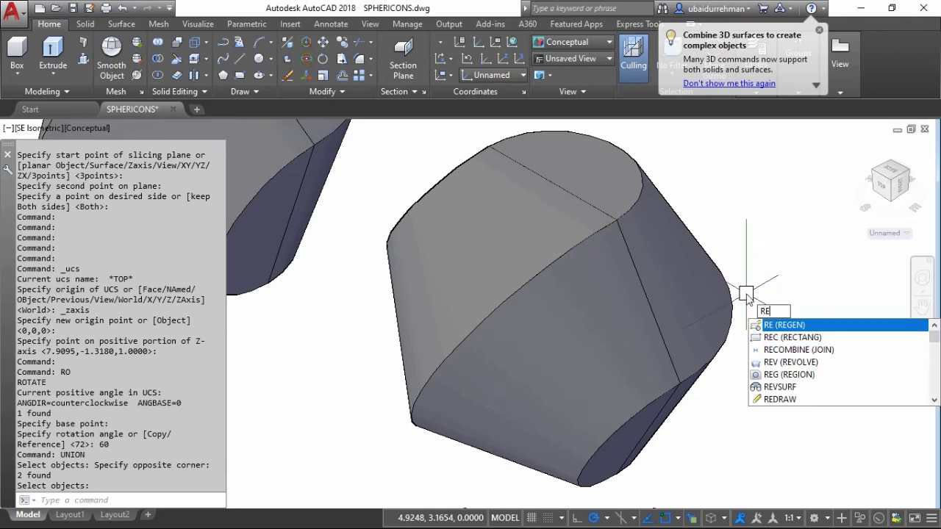
pyautogui.press('Return')
pyautogui.write('3d')
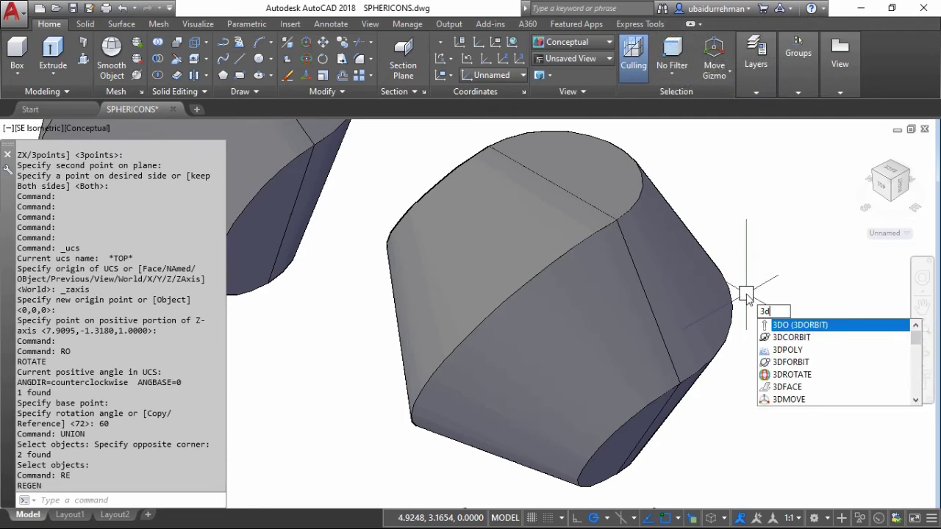
pyautogui.write('o')
pyautogui.press('Return')
pyautogui.moveTo(516, 318); pyautogui.dragTo(581, 294)
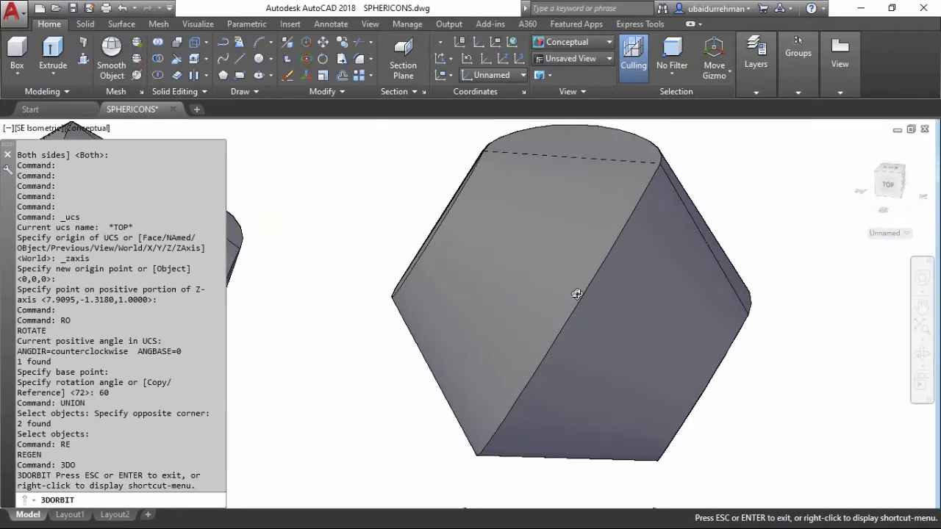
pyautogui.press('Escape')
pyautogui.press('Return')
pyautogui.press('Escape')
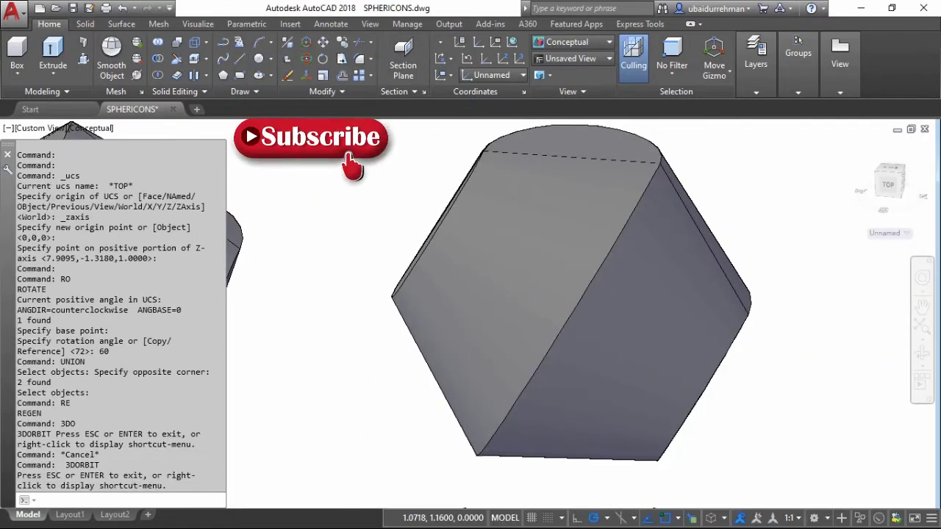
# Switch to the preset Top view with the View Manager.
pyautogui.write('v')
pyautogui.press('Return')
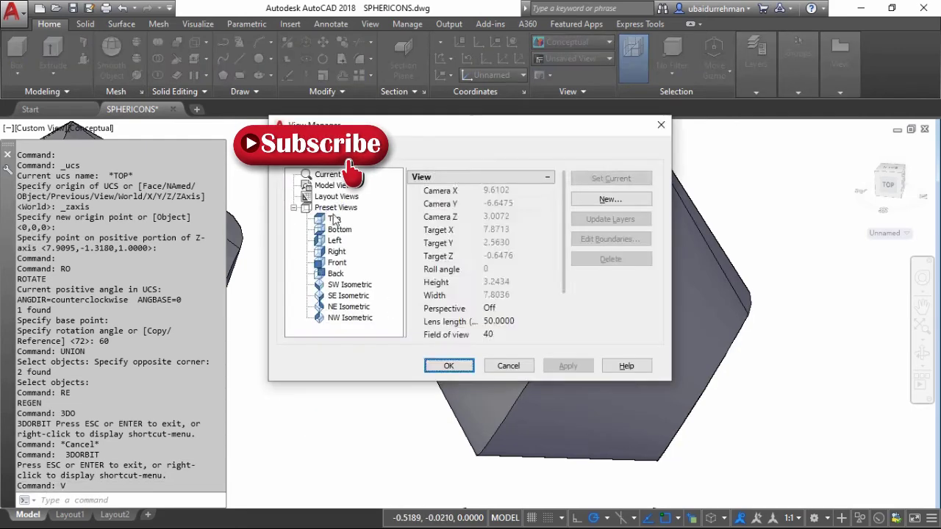
pyautogui.click(326, 198)
pyautogui.click(610, 176)
pyautogui.click(445, 420)
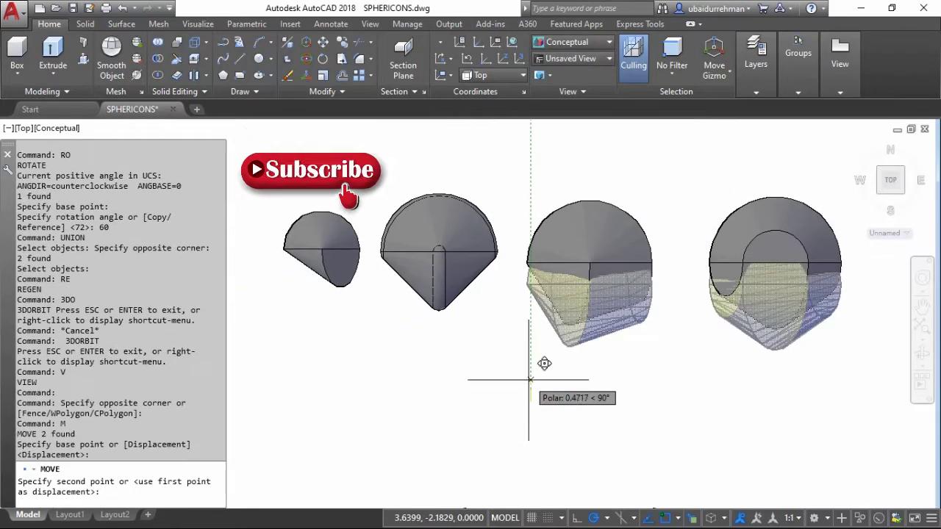
# Move the four sphericons into a two-by-two arrangement, with the penta- and hexa-sphericon below the two smaller ones.
pyautogui.click(529, 380)
pyautogui.press('Return')
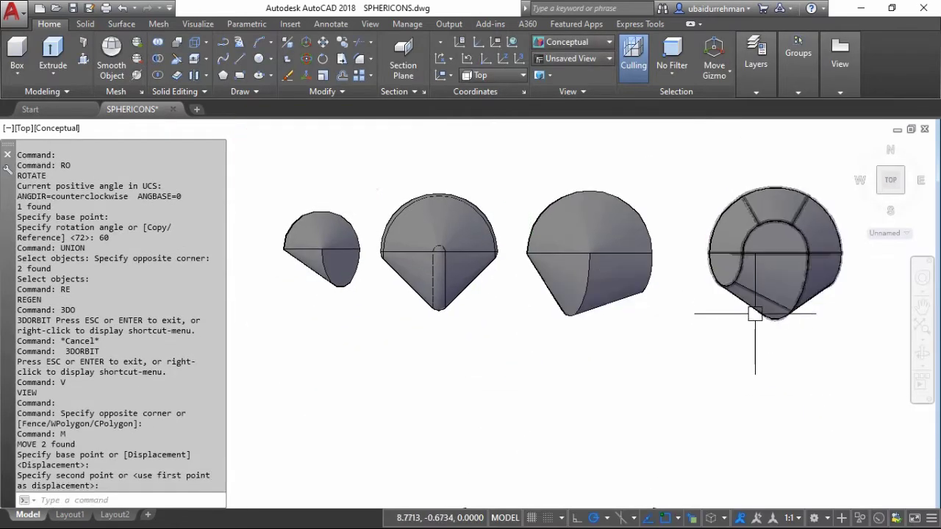
pyautogui.click(745, 316)
pyautogui.click(766, 357)
pyautogui.press('Return')
pyautogui.click(456, 428)
pyautogui.click(423, 177)
pyautogui.click(436, 247)
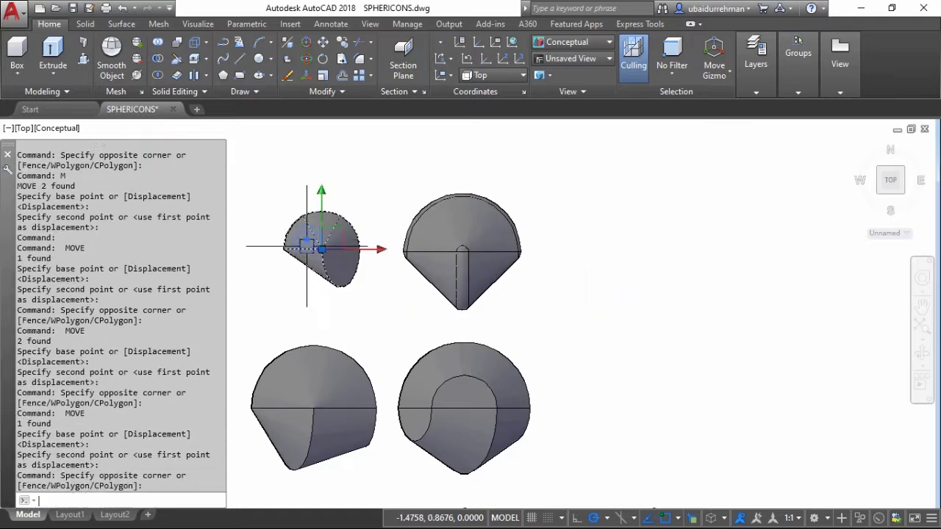
# Show the four solids in the SE Isometric view with the Realistic visual style.
pyautogui.click(902, 192)
pyautogui.click(89, 128)
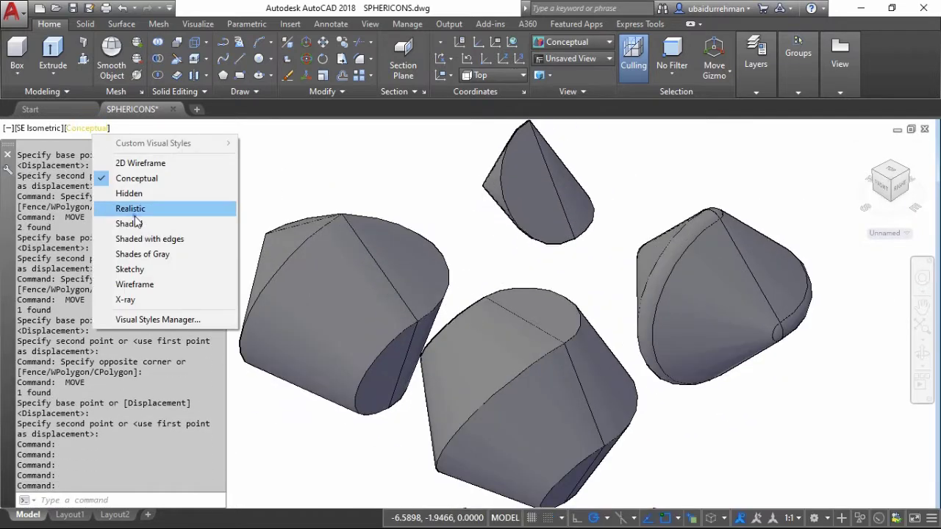
pyautogui.click(122, 210)
# Set the object colour of the penta-sphericon to teal and that of the hexa-sphericon to light green.
pyautogui.doubleClick(336, 211)
pyautogui.click(355, 245)
pyautogui.click(337, 321)
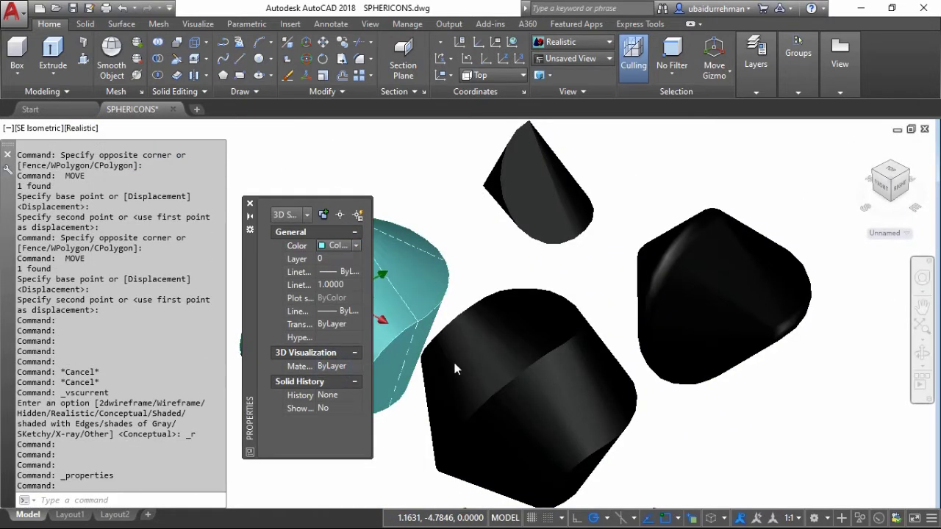
pyautogui.press('Escape')
pyautogui.click(453, 358)
pyautogui.click(355, 246)
pyautogui.click(337, 308)
pyautogui.press('Escape')
# Set the bicone sphericon's colour to purple and give the small tri-sphericon a different colour.
pyautogui.click(724, 294)
pyautogui.click(355, 245)
pyautogui.click(337, 345)
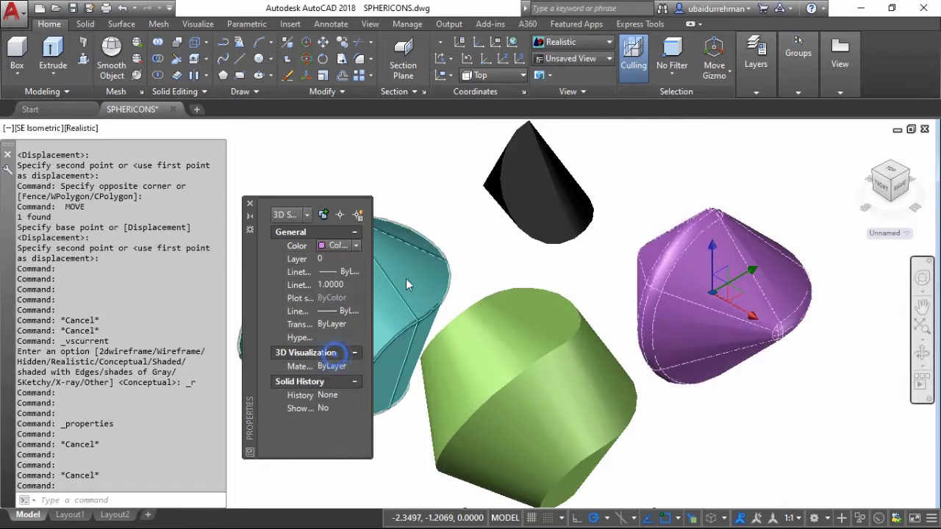
pyautogui.press('Escape')
pyautogui.click(537, 176)
pyautogui.click(355, 246)
pyautogui.click(334, 357)
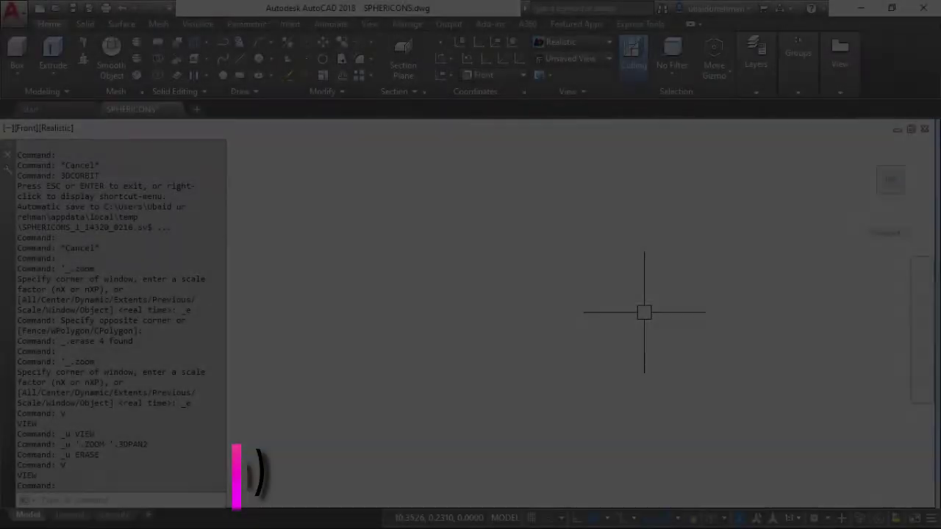
# Draw a six-sided polygon inscribed in a circle of radius 1.5 with horizontal upper and lower edges.
pyautogui.write('POL')
pyautogui.press('Return')
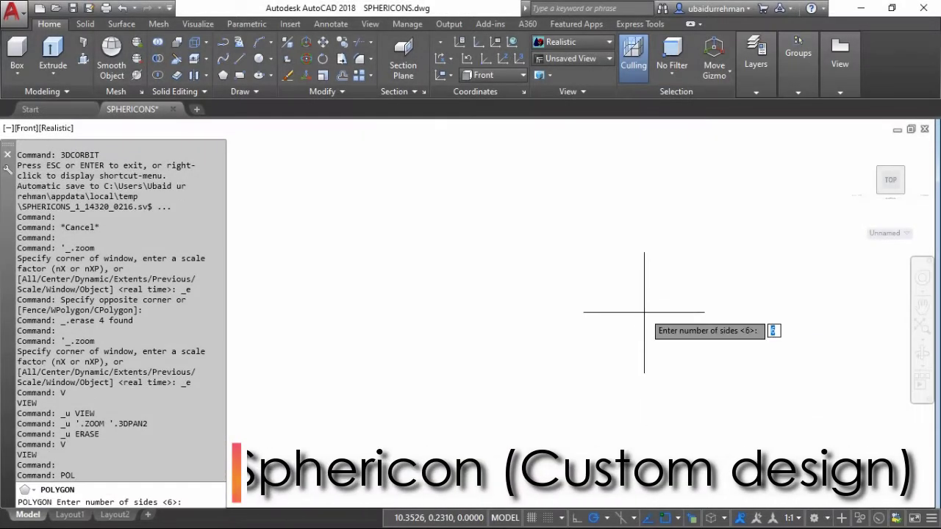
pyautogui.press('Return')
pyautogui.click(552, 293)
pyautogui.press('Return')
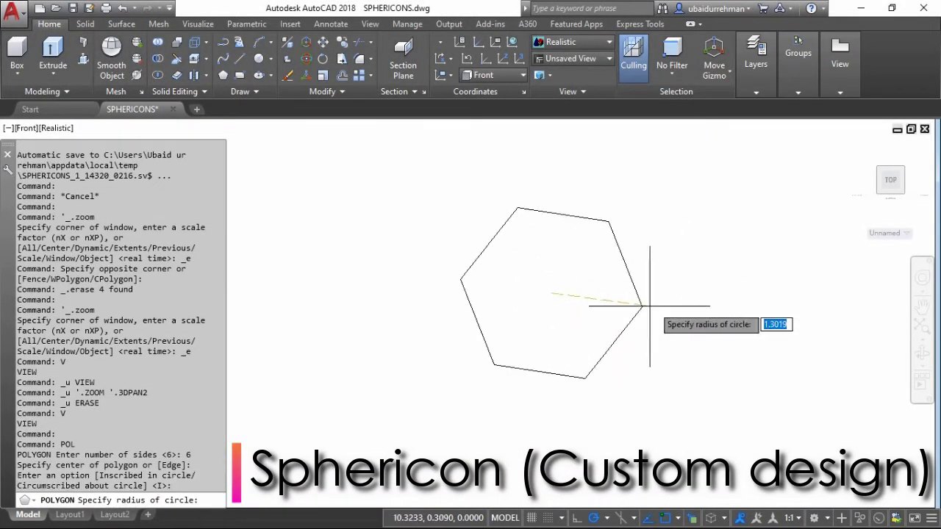
pyautogui.write('1.5')
pyautogui.press('Return')
pyautogui.scroll(2, 607, 283)
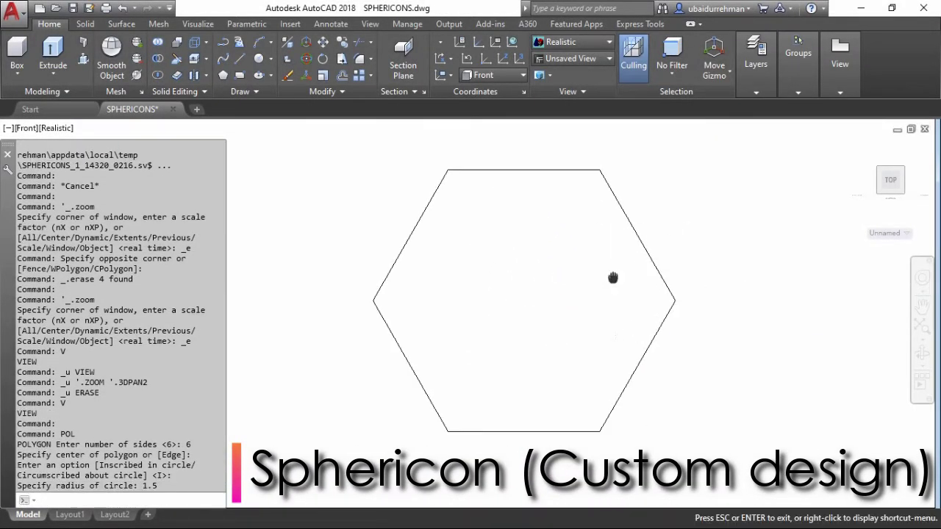
pyautogui.write('a')
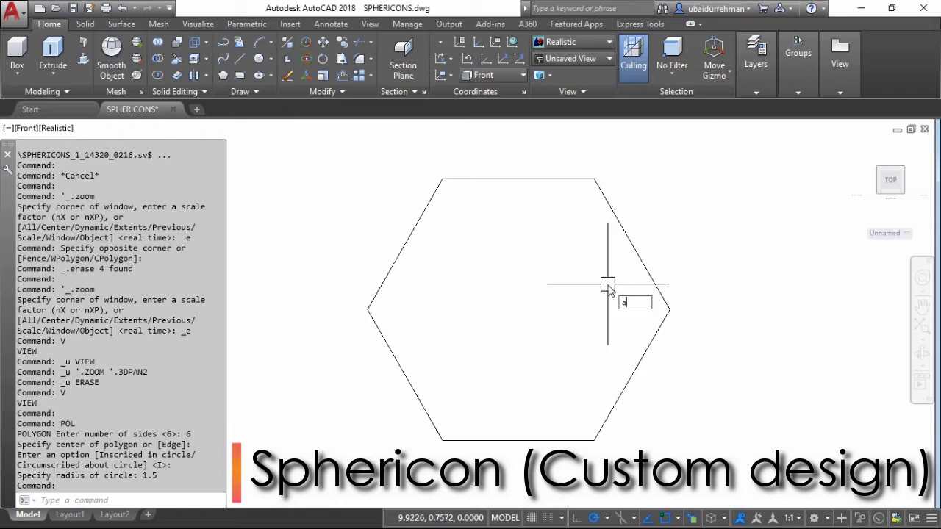
pyautogui.press('Return')
pyautogui.press('Escape')
# Draw a circle of radius 0.3 on the hexagon's upper-right vertex and one on the upper-right edge's midpoint touching it.
pyautogui.write('c')
pyautogui.press('Return')
pyautogui.click(595, 179)
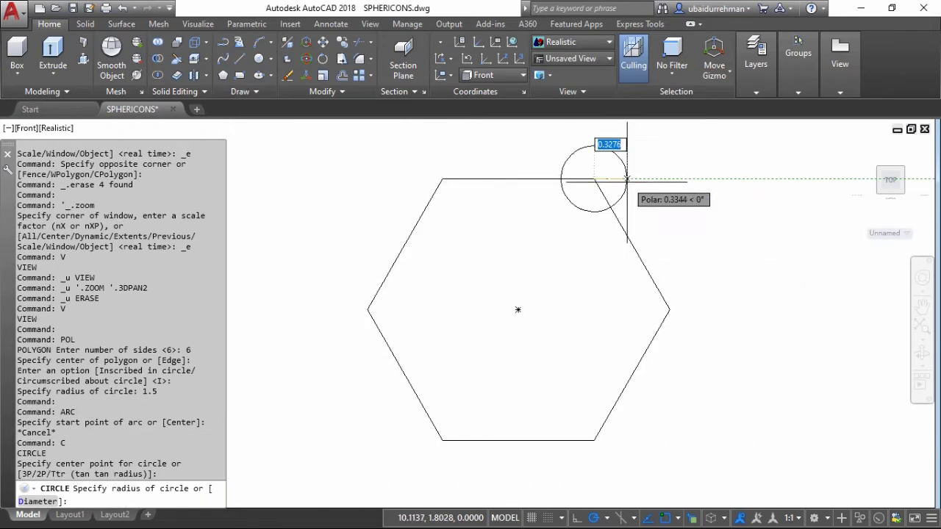
pyautogui.write('.3')
pyautogui.press('Return')
pyautogui.press('Return')
pyautogui.click(631, 244)
pyautogui.click(610, 203)
# Copy the small circle to the hexagon's right and lower-right vertices and the large circle to the lower-right edge's midpoint.
pyautogui.click(624, 179)
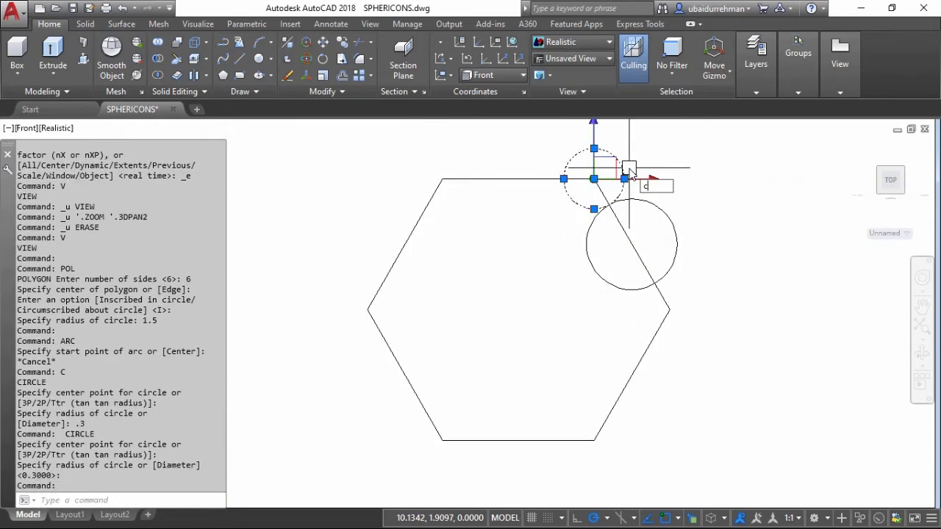
pyautogui.write('co')
pyautogui.press('Return')
pyautogui.click(594, 179)
pyautogui.click(668, 307)
pyautogui.click(631, 244)
pyautogui.click(632, 375)
pyautogui.press('Escape')
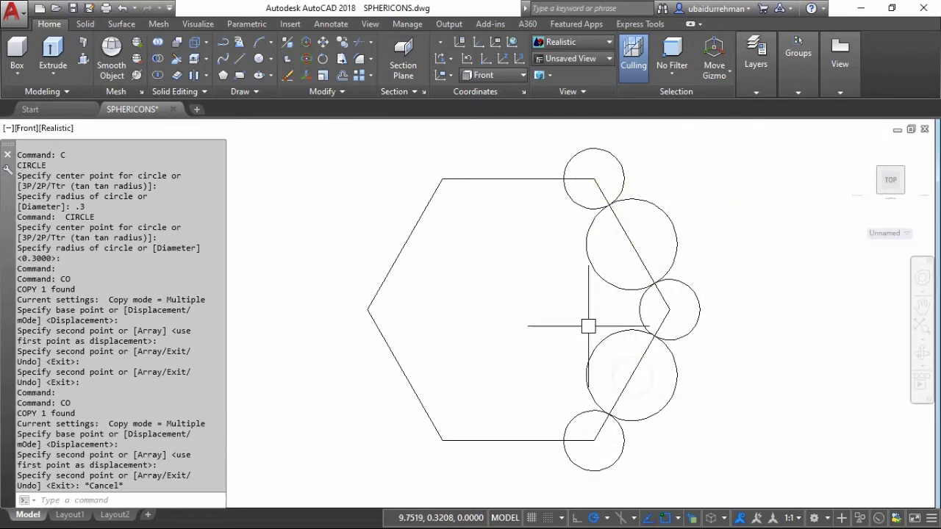
# Trim the circles and the hexagon's right-hand edges into one continuous wavy outline.
pyautogui.press('Return')
pyautogui.click(579, 202)
pyautogui.click(603, 191)
pyautogui.click(645, 261)
pyautogui.click(664, 305)
pyautogui.click(673, 365)
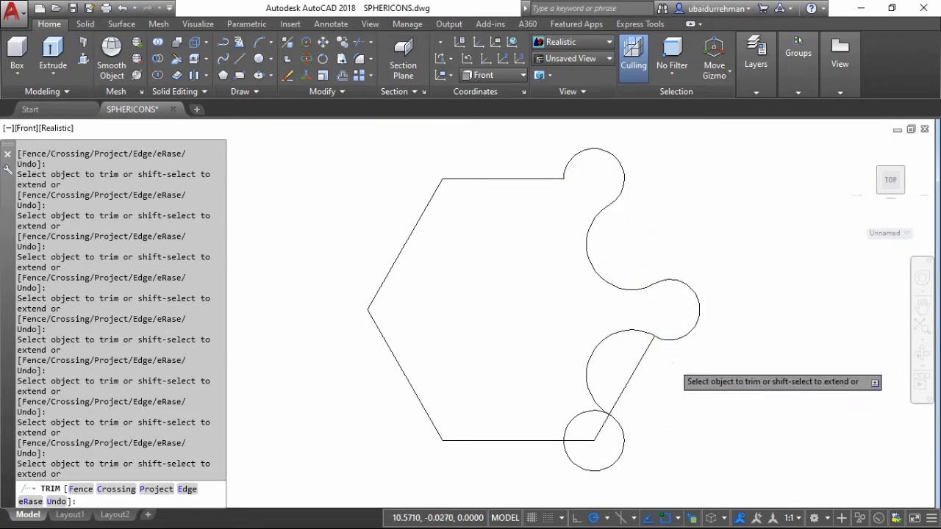
pyautogui.click(623, 394)
pyautogui.click(607, 413)
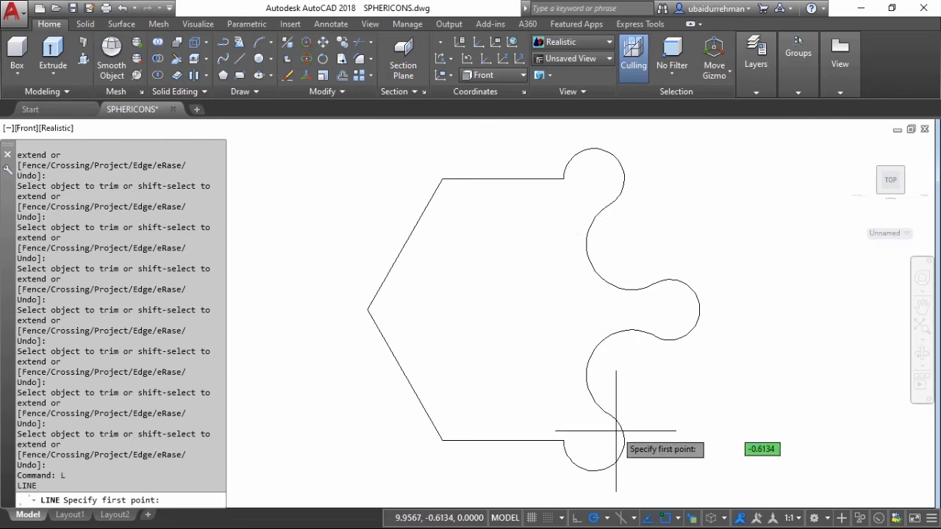
# Draw a vertical line from the hexagon's centre to its lower edge, erase the stray line, and start extending it upward.
pyautogui.click(594, 440)
pyautogui.press('Delete')
pyautogui.write('EX')
pyautogui.press('Return')
pyautogui.press('Return')
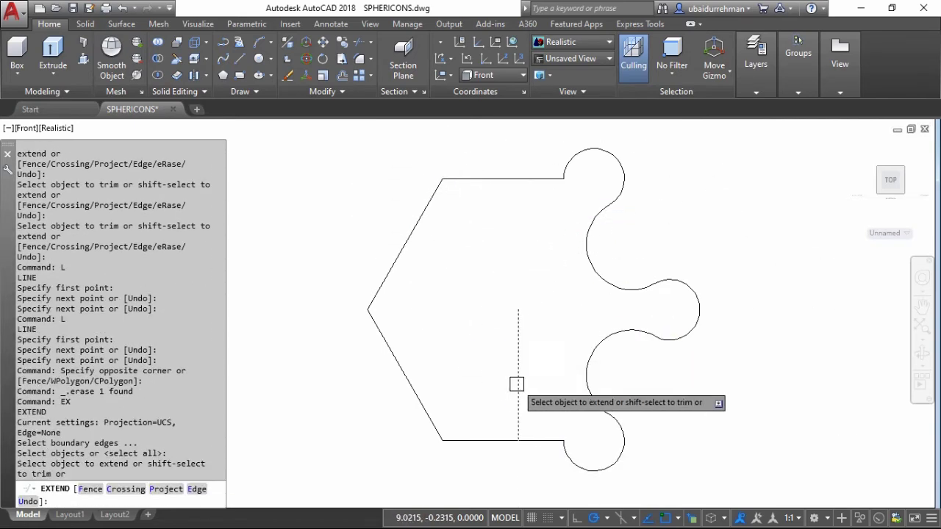
# Copy the upper concave arc from its centre to the midpoint of the hexagon's upper edge.
pyautogui.click(593, 268)
pyautogui.write('CO')
pyautogui.click(630, 244)
pyautogui.click(518, 179)
pyautogui.press('Escape')
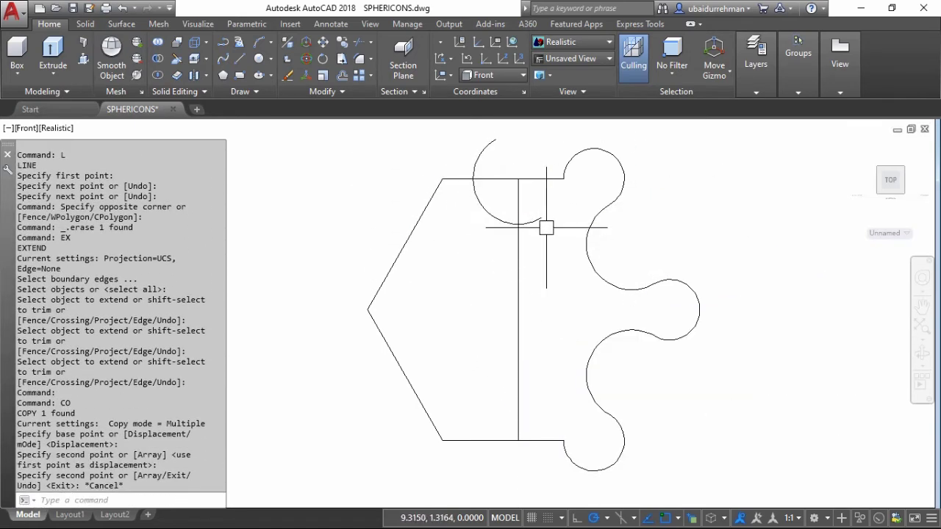
# Draw a circle of radius 0.45 centred on the upper edge's midpoint and erase the copied arc.
pyautogui.write('C')
pyautogui.click(518, 179)
pyautogui.click(541, 219)
pyautogui.press('Escape')
pyautogui.click(490, 211)
pyautogui.press('Delete')
# Copy the new circle from the upper edge's midpoint to the midpoint of the hexagon's lower edge.
pyautogui.click(490, 211)
pyautogui.write('CO')
pyautogui.click(519, 178)
pyautogui.click(518, 441)
pyautogui.press('Escape')
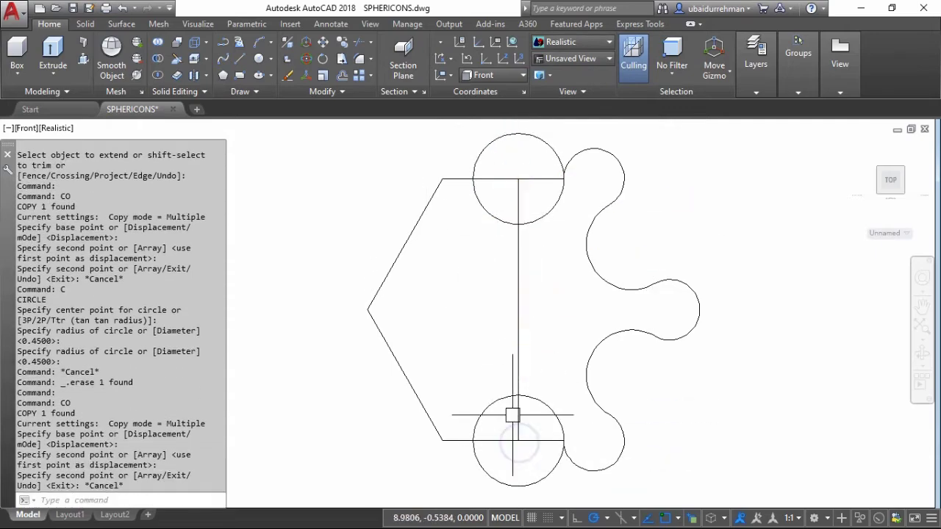
# Trim both circles and the adjoining horizontal edges to leave concave arcs that run into the wavy outline.
pyautogui.press('Return')
pyautogui.click(552, 476)
pyautogui.click(549, 433)
pyautogui.click(539, 451)
pyautogui.click(550, 145)
pyautogui.click(544, 173)
pyautogui.press('Return')
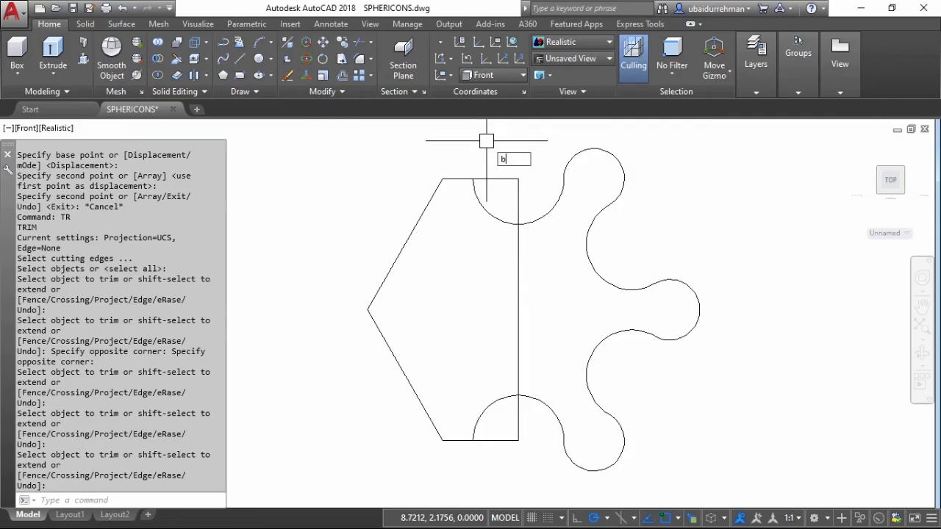
# Create a boundary polyline from the closed area between the vertical centre line and the wavy outline.
pyautogui.write('BO')
pyautogui.press('Return')
pyautogui.click(383, 86)
pyautogui.click(570, 291)
pyautogui.press('Return')
# Move the boundary polyline horizontally to the right, clear of the original hexagon geometry.
pyautogui.click(613, 190)
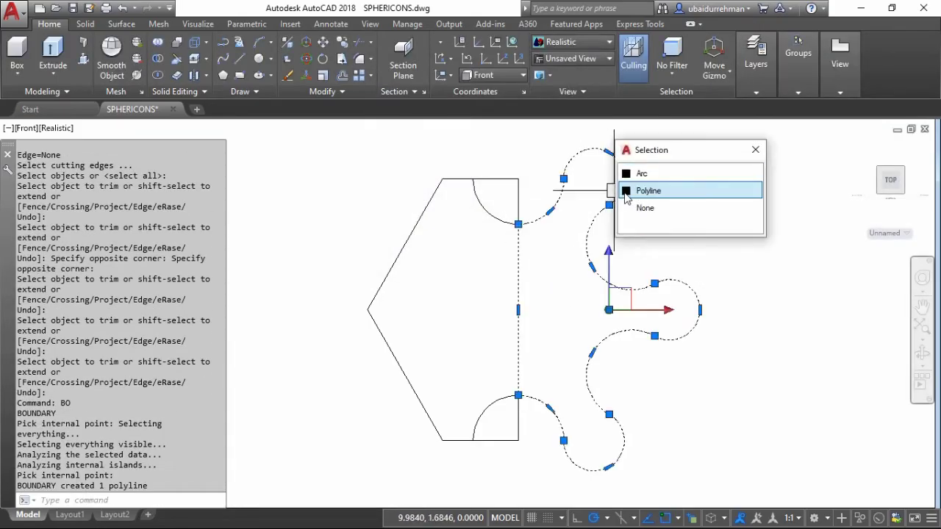
pyautogui.click(627, 193)
pyautogui.scroll(-2, 444, 292)
pyautogui.press('Return')
pyautogui.click(476, 336)
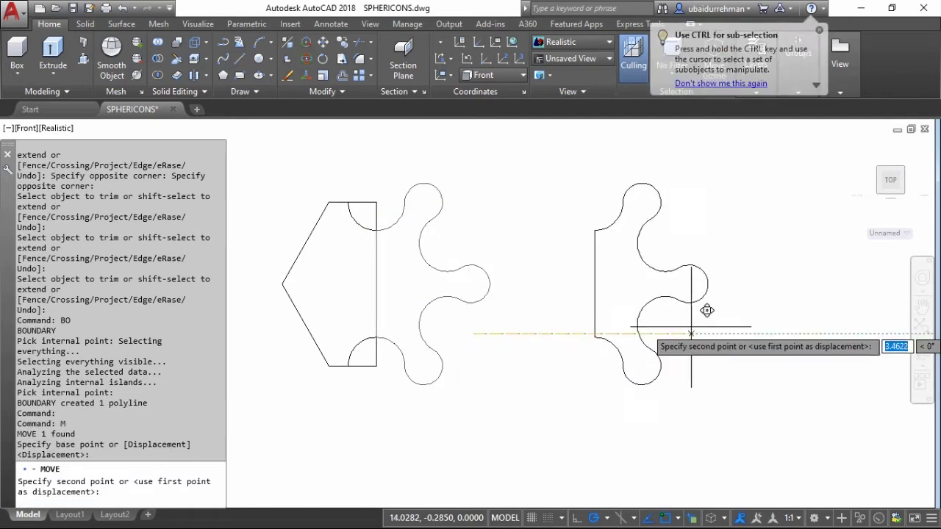
pyautogui.click(708, 311)
pyautogui.press('Escape')
# Erase the leftover hexagon, arcs and centre line, keeping only the moved polyline profile.
pyautogui.click(499, 168)
pyautogui.click(298, 394)
pyautogui.press('Delete')
pyautogui.scroll(2, 596, 277)
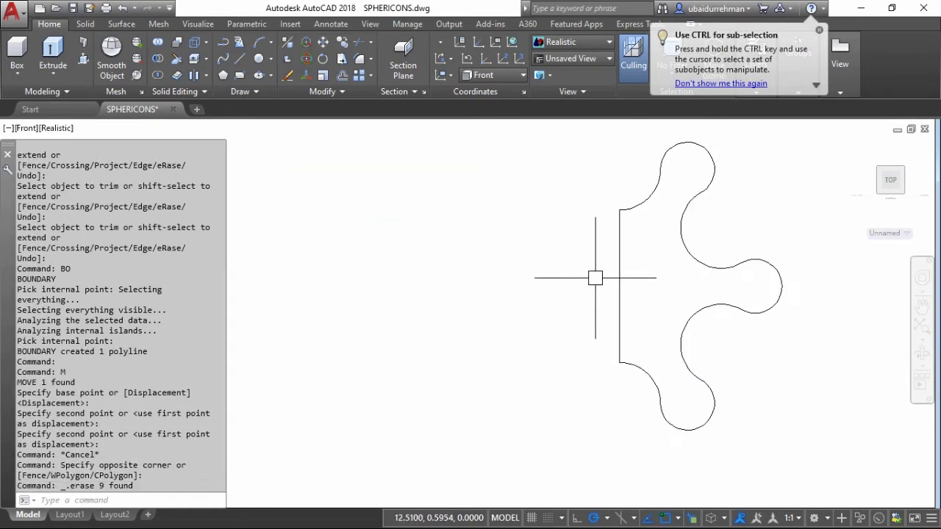
# Revolve the wavy profile 360 degrees about its straight vertical edge to form a solid.
pyautogui.moveTo(554, 288); pyautogui.dragTo(529, 318, button='middle')
pyautogui.write('A')
pyautogui.press('Escape')
pyautogui.write('REV')
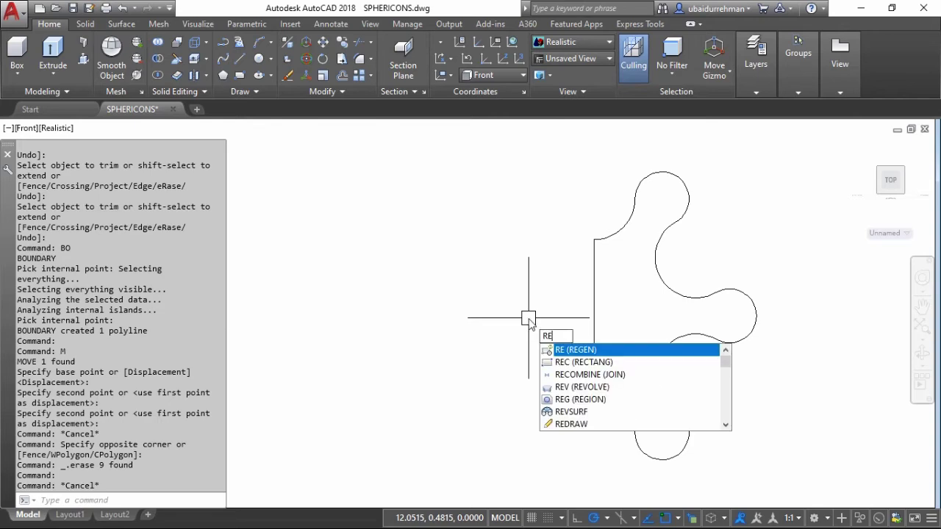
pyautogui.press('Return')
pyautogui.click(652, 269)
pyautogui.press('Return')
pyautogui.click(591, 237)
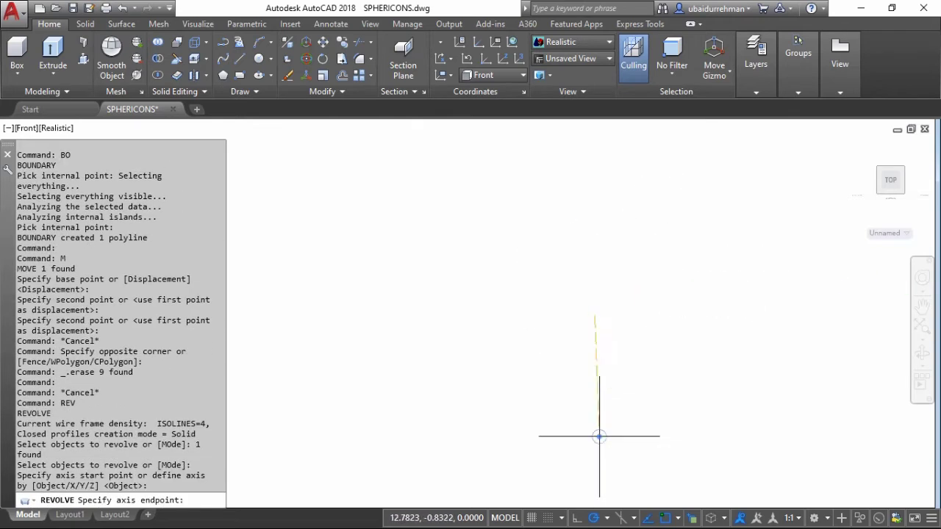
pyautogui.click(600, 436)
pyautogui.press('Return')
# Look at the revolved solid from above with the preset Top view.
pyautogui.write('V')
pyautogui.press('Return')
pyautogui.click(334, 219)
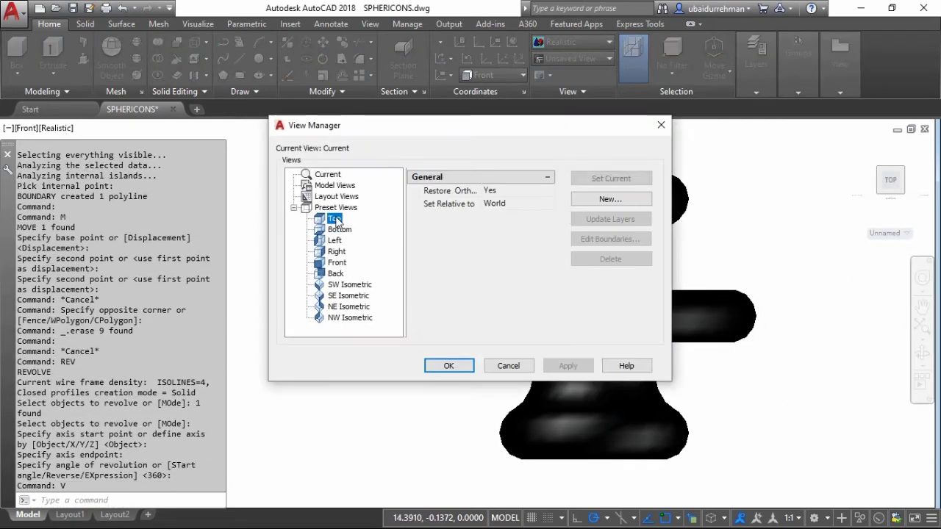
pyautogui.click(579, 365)
pyautogui.click(448, 366)
# Set the revolved solid's colour to light grey through its object properties.
pyautogui.click(637, 198)
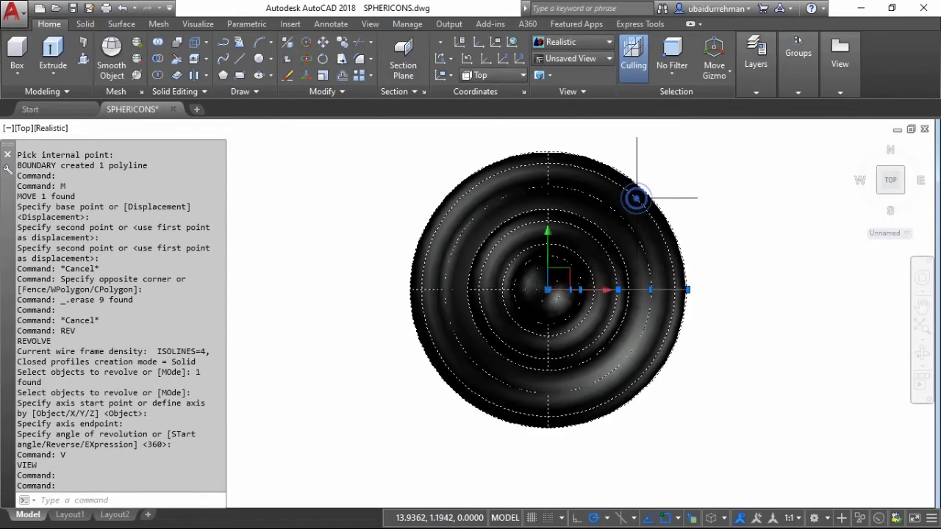
pyautogui.click(55, 128)
pyautogui.rightClick(544, 266)
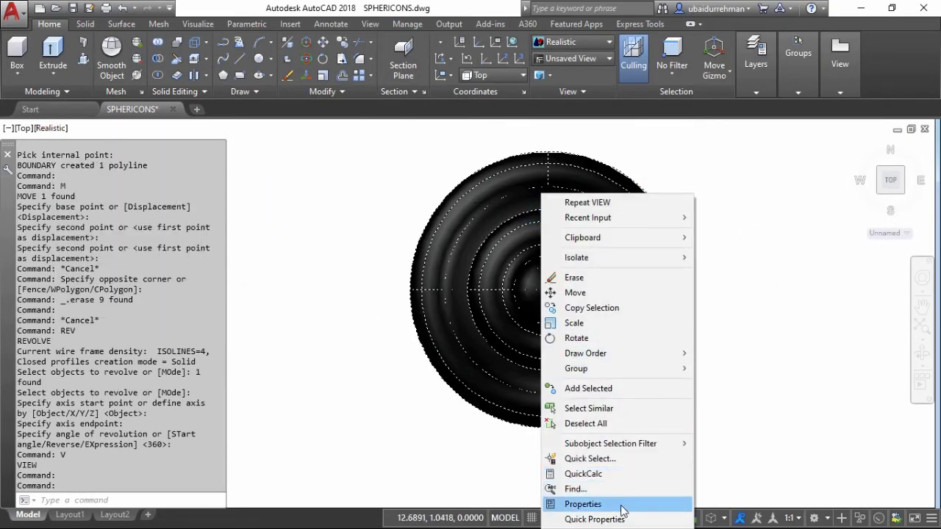
pyautogui.click(583, 504)
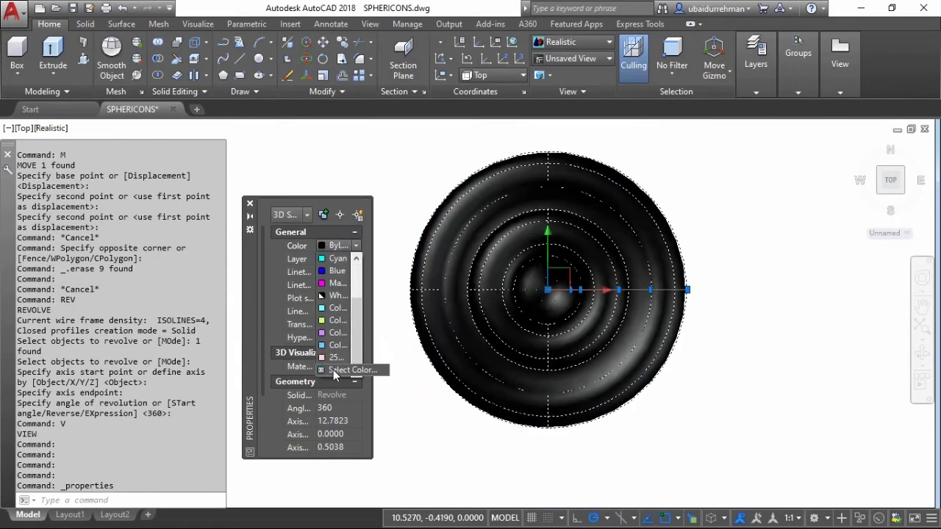
pyautogui.click(338, 370)
pyautogui.click(202, 281)
pyautogui.click(197, 358)
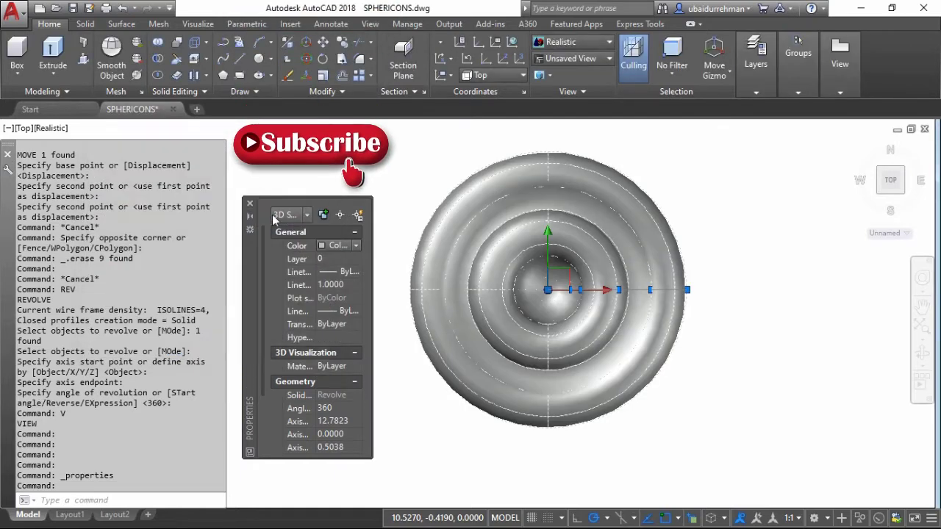
# Slice the revolved solid in half with a horizontal plane through its centre, keeping both sides.
pyautogui.click(250, 205)
pyautogui.press('Escape')
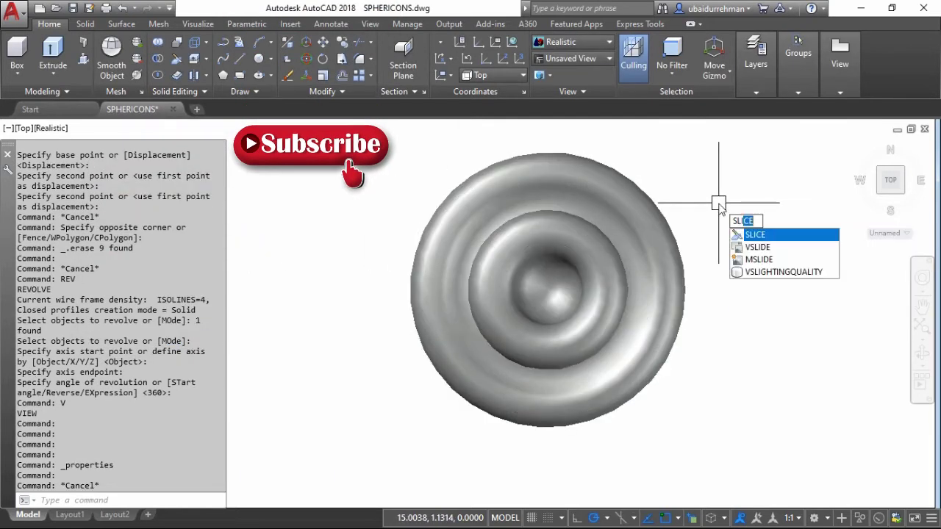
pyautogui.press('Return')
pyautogui.click(663, 226)
pyautogui.press('Return')
pyautogui.click(546, 291)
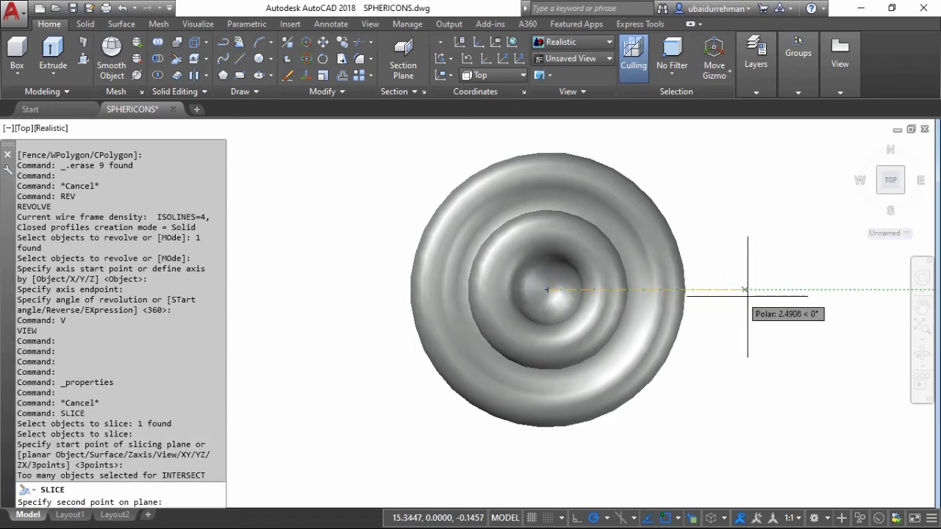
pyautogui.click(748, 290)
pyautogui.press('Return')
# Set the colour of the upper sliced half to the same light grey as the other half.
pyautogui.click(667, 225)
pyautogui.rightClick(667, 225)
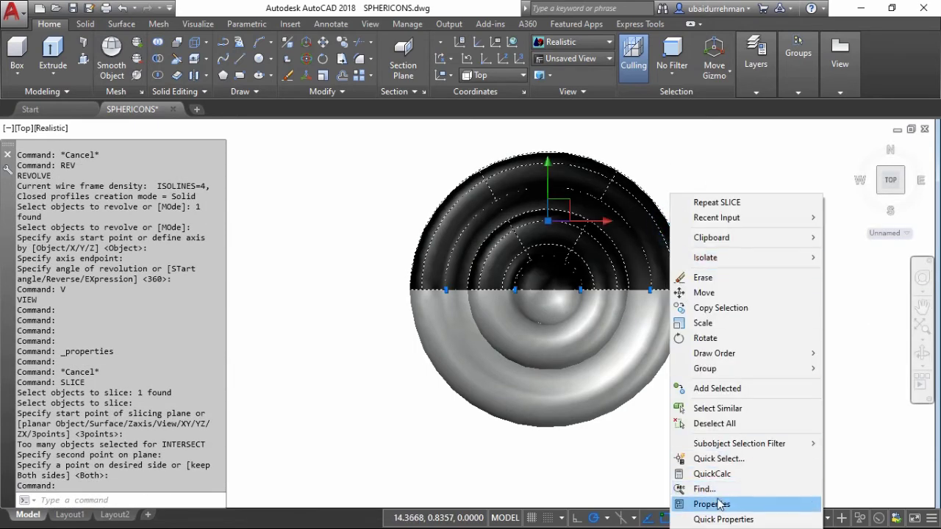
pyautogui.click(718, 504)
pyautogui.click(352, 246)
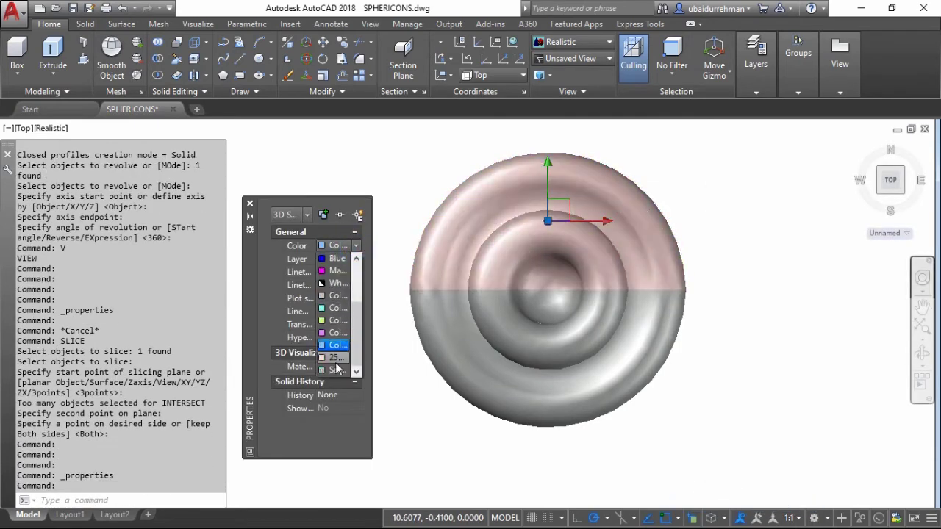
pyautogui.click(335, 296)
pyautogui.click(250, 201)
pyautogui.press('Escape')
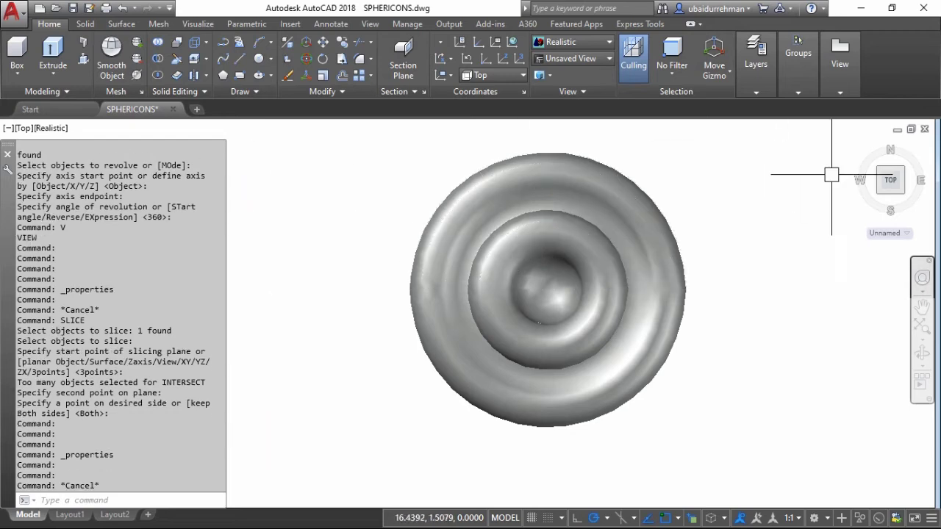
# Show the solid in the southeast isometric view and reorient the UCS so its Z axis is perpendicular to the cut plane.
pyautogui.click(902, 193)
pyautogui.click(504, 59)
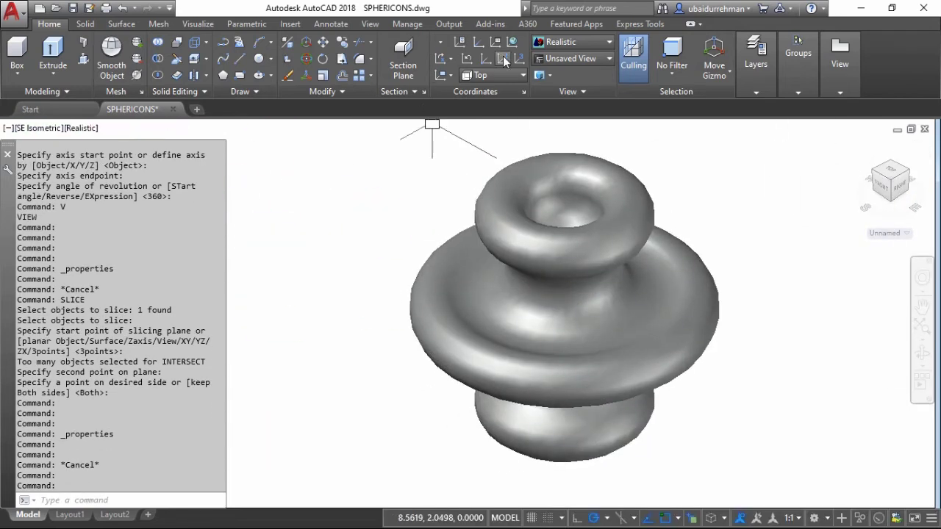
pyautogui.click(322, 230)
pyautogui.click(508, 213)
pyautogui.write('ro')
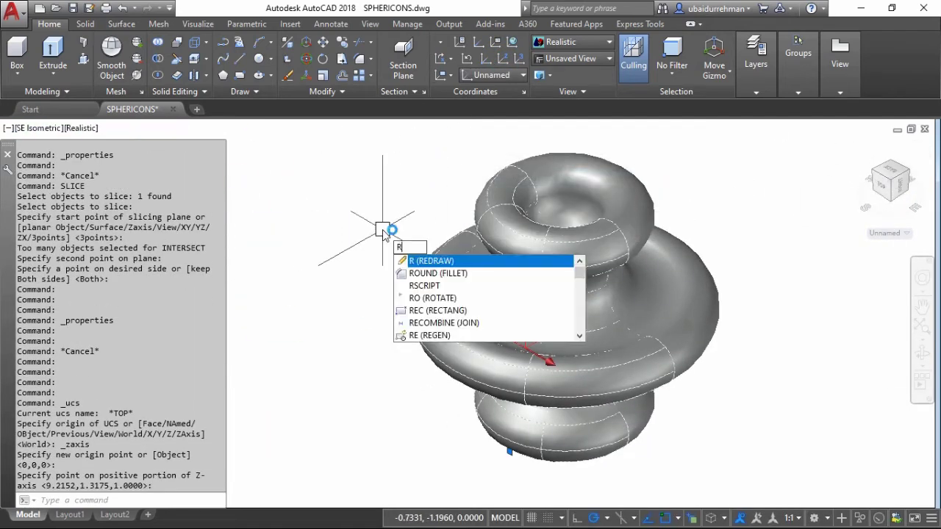
pyautogui.press('Return')
pyautogui.click(564, 354)
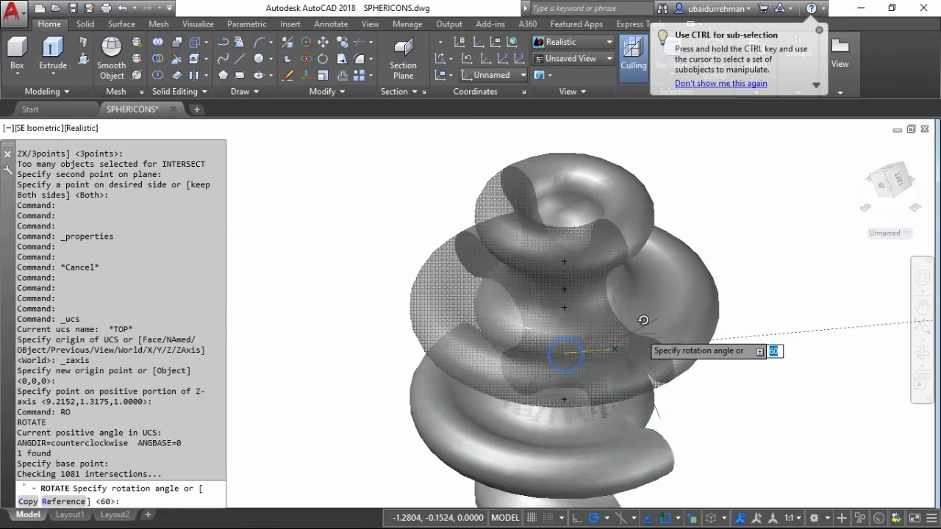
pyautogui.press('Escape')
pyautogui.click(543, 161)
pyautogui.write('ro')
pyautogui.press('Return')
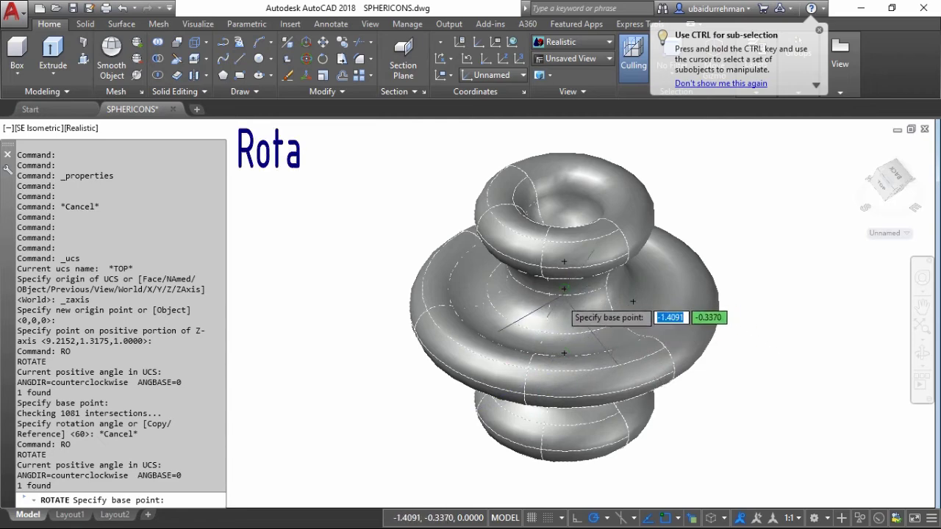
pyautogui.click(396, 385)
pyautogui.press('Escape')
# Rotate the front half of the sliced solid by 60 degrees about the centre point of the cut face.
pyautogui.press('Return')
pyautogui.click(483, 337)
pyautogui.press('Return')
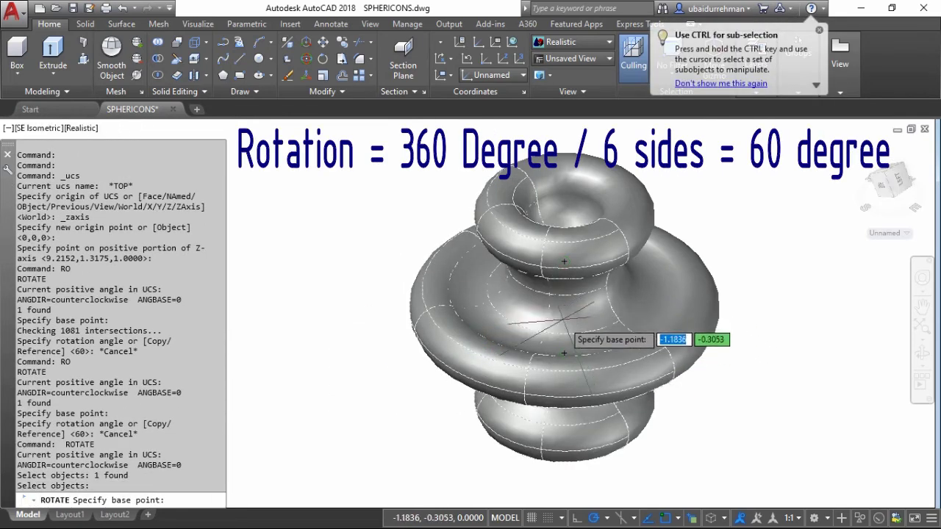
pyautogui.click(564, 308)
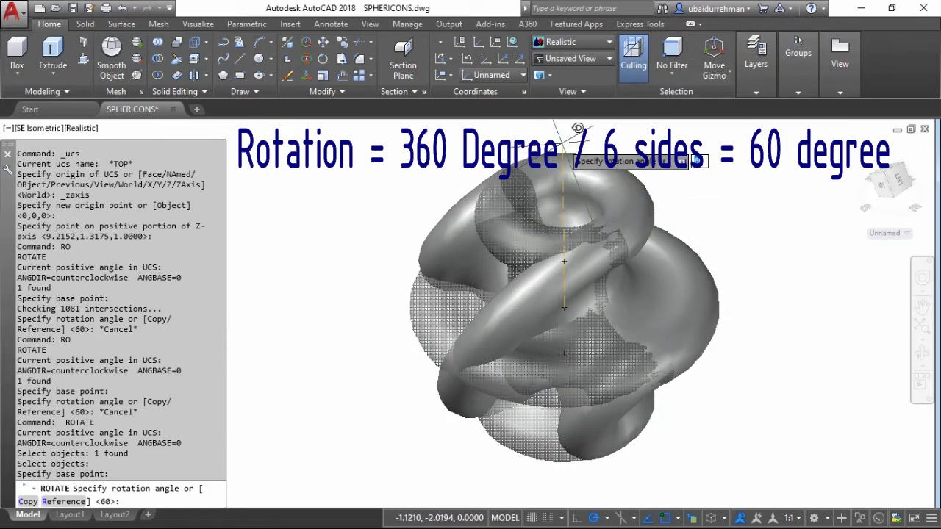
pyautogui.write('60')
pyautogui.press('Return')
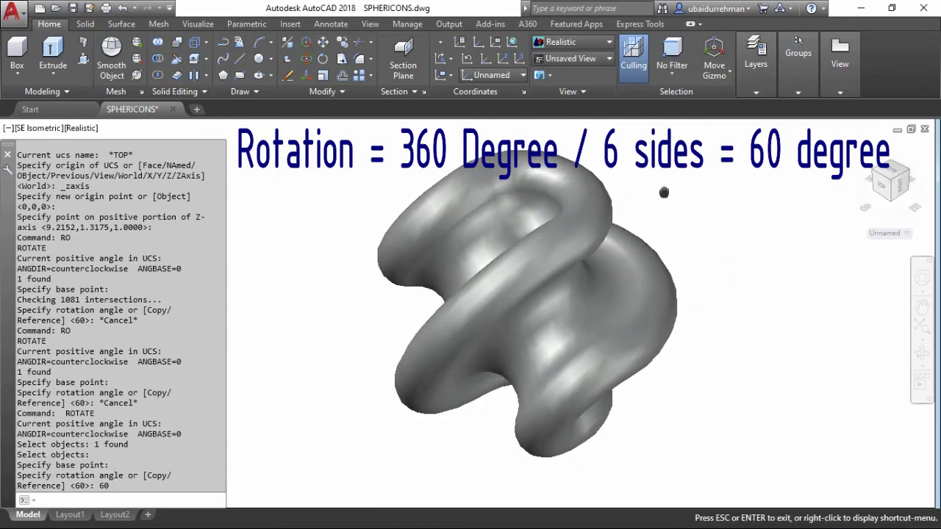
# Union the rotated half and the stationary half into a single sphericon solid.
pyautogui.press('Return')
pyautogui.click(681, 184)
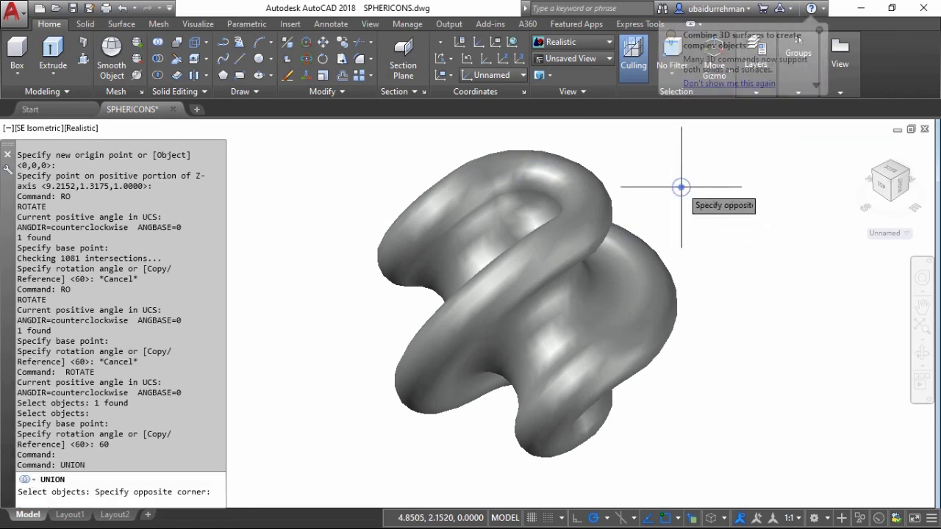
pyautogui.click(730, 301)
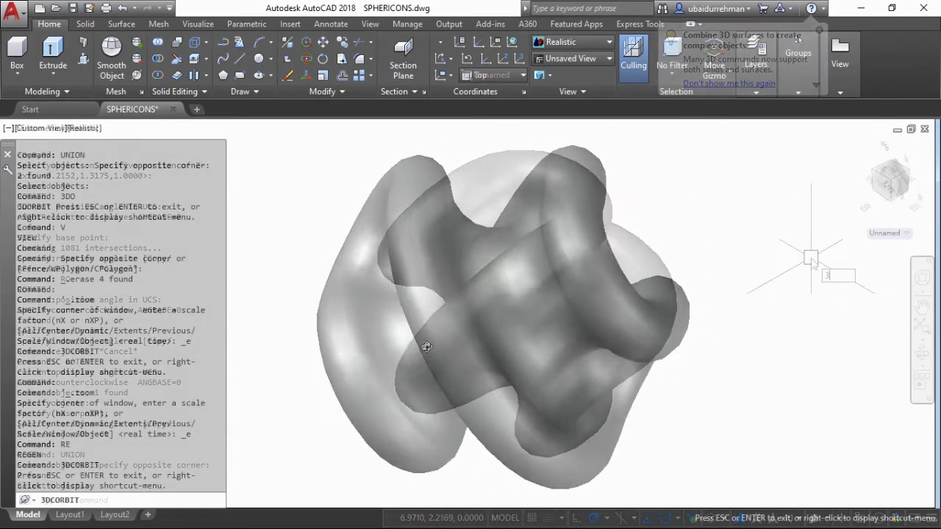